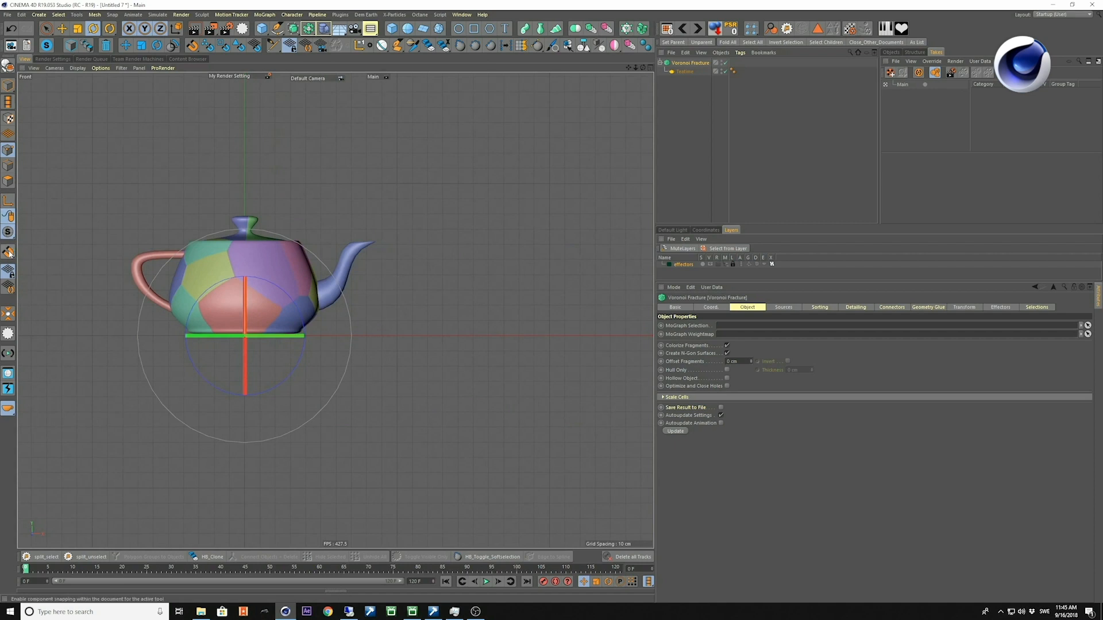
Draw a straight vertical two-point Bezier spline beside the teapot's spout in the front view, and deselect it.
left_click(278, 28)
scroll(450, 290, "up", 2)
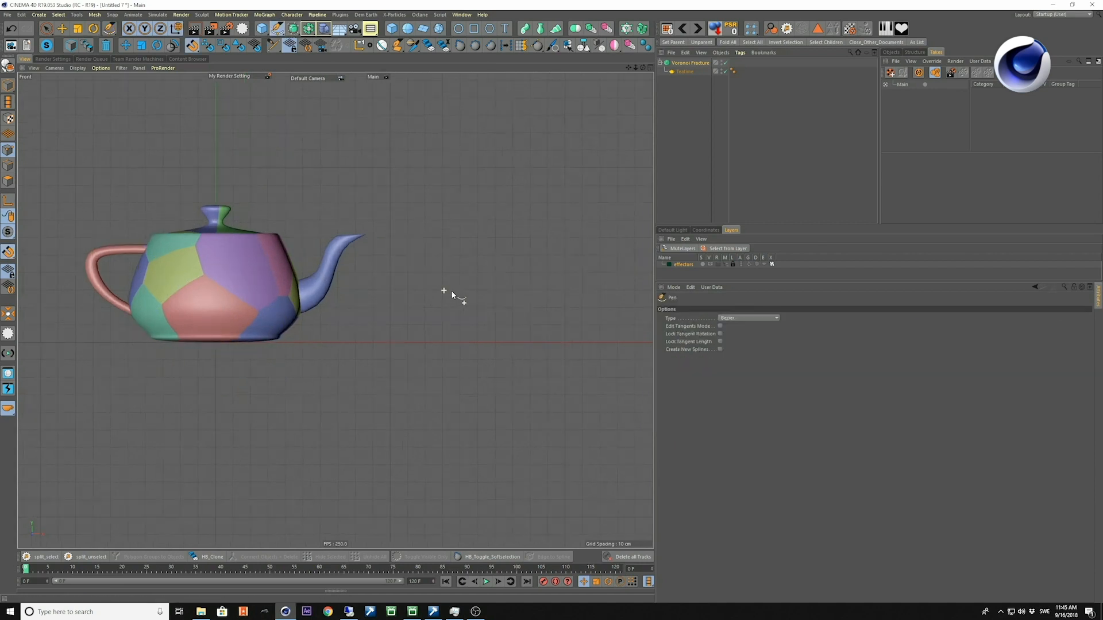
left_click(390, 168)
left_click(390, 343)
key("space")
middle_click(378, 362)
middle_click(453, 392)
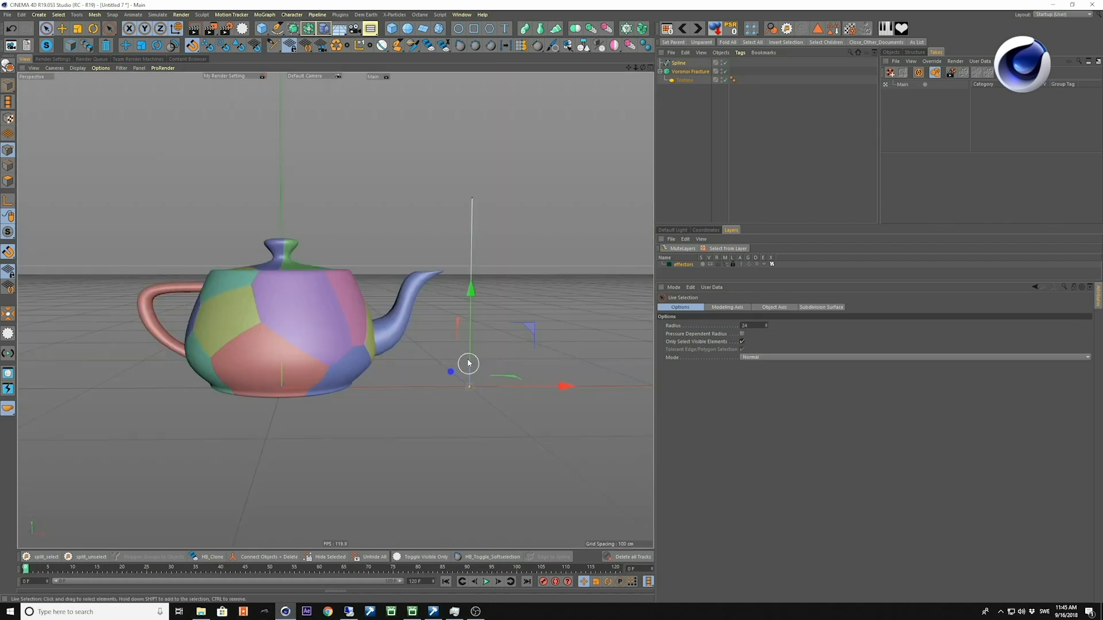
left_click_drag(468, 364, 440, 357, "alt")
key("e")
left_click(436, 410)
middle_click_drag(379, 293, 382, 308, "alt")
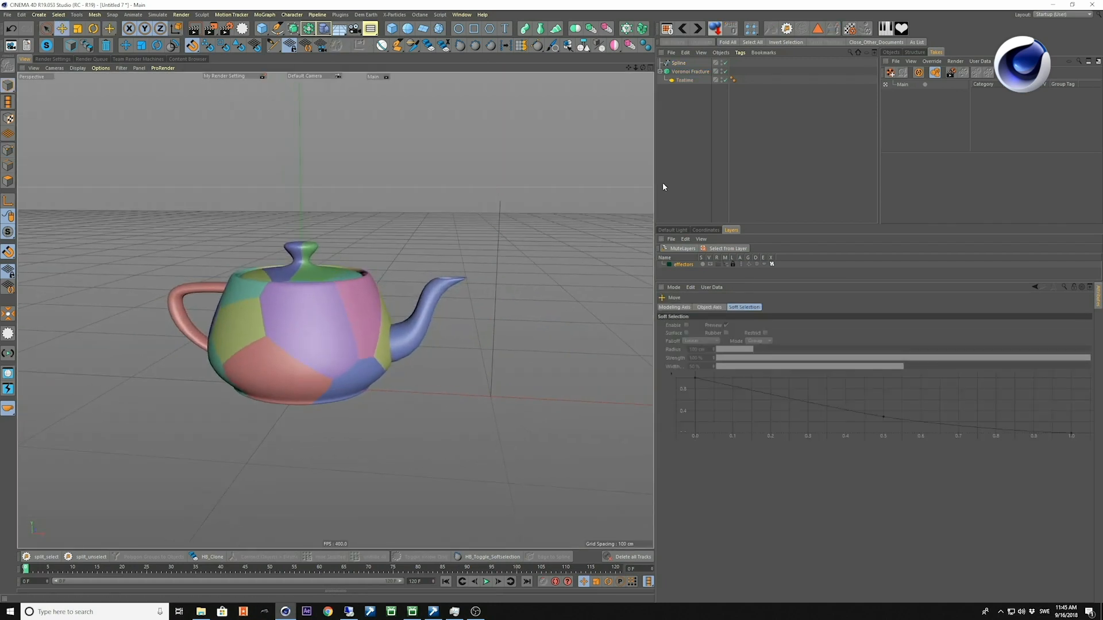
Delete the default Point Generator - Distribution from the Voronoi Fracture's sources.
left_click(679, 71)
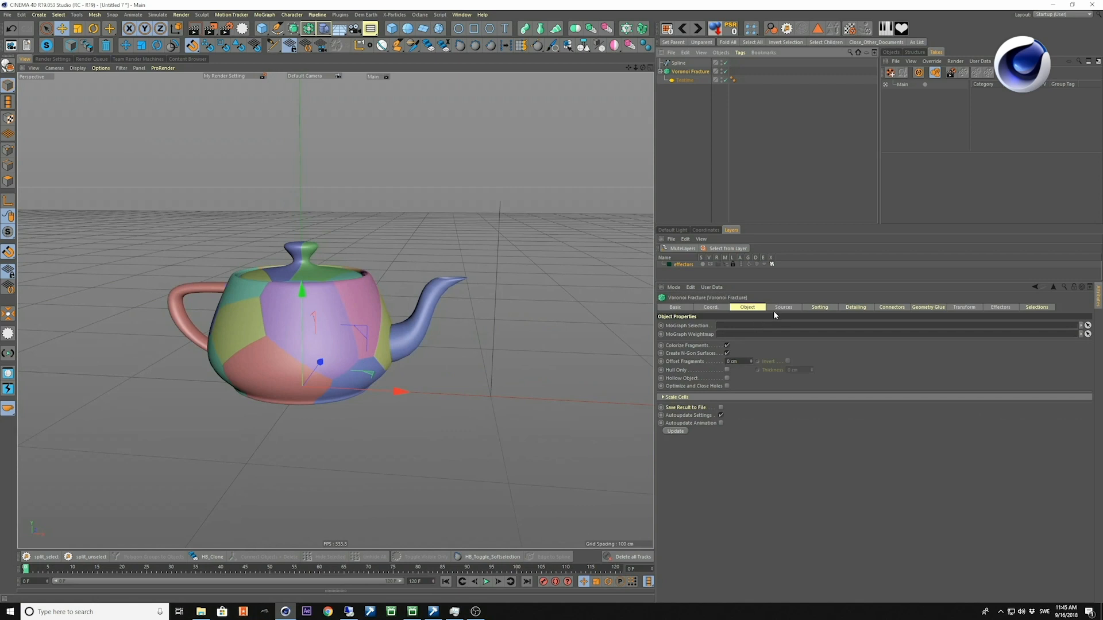
left_click(782, 308)
left_click(736, 348)
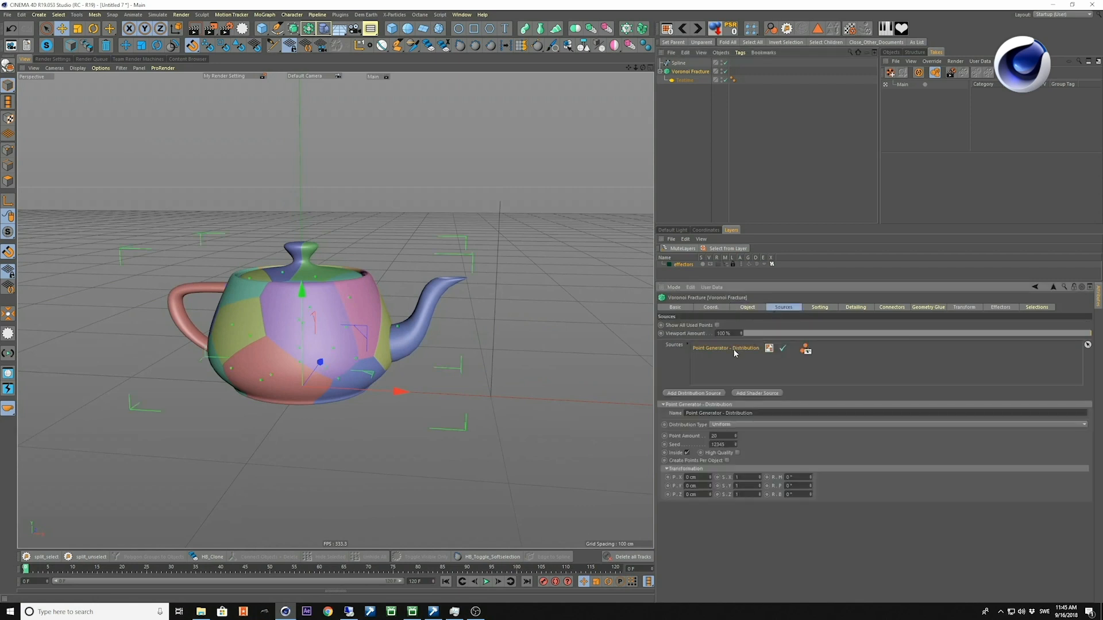
key("Delete")
Add the spline as a source of the Voronoi Fracture and set its Point Amount to 40.
left_click_drag(683, 64, 714, 83)
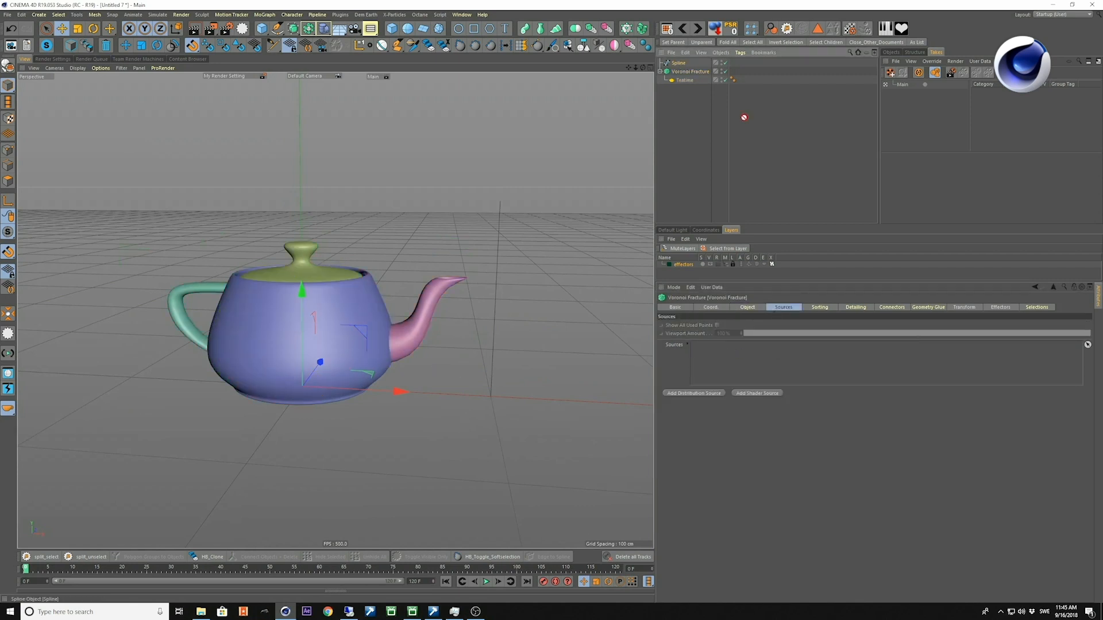
left_click_drag(701, 348, 703, 349)
scroll(338, 344, "up", 1)
middle_click_drag(337, 344, 307, 286, "alt")
left_click_drag(307, 284, 312, 267, "alt")
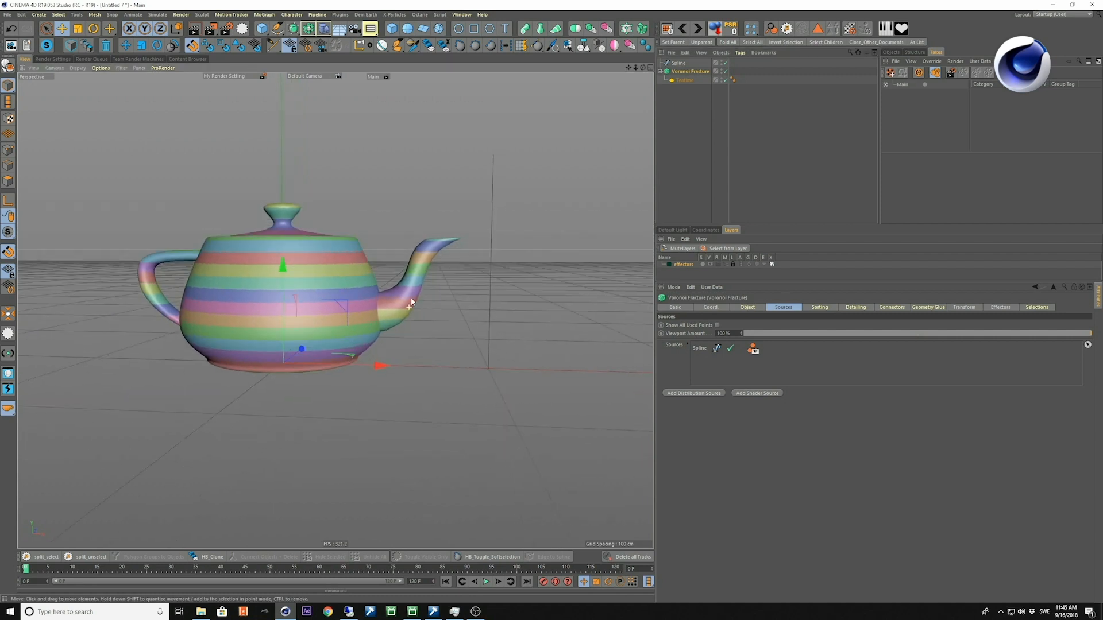
left_click(701, 348)
mouse_move(748, 421)
left_mouse_down()
mouse_move(748, 391)
mouse_move(748, 414)
left_mouse_up()
Switch the spline source's distribution to Count and step through several seed values.
left_click(717, 411)
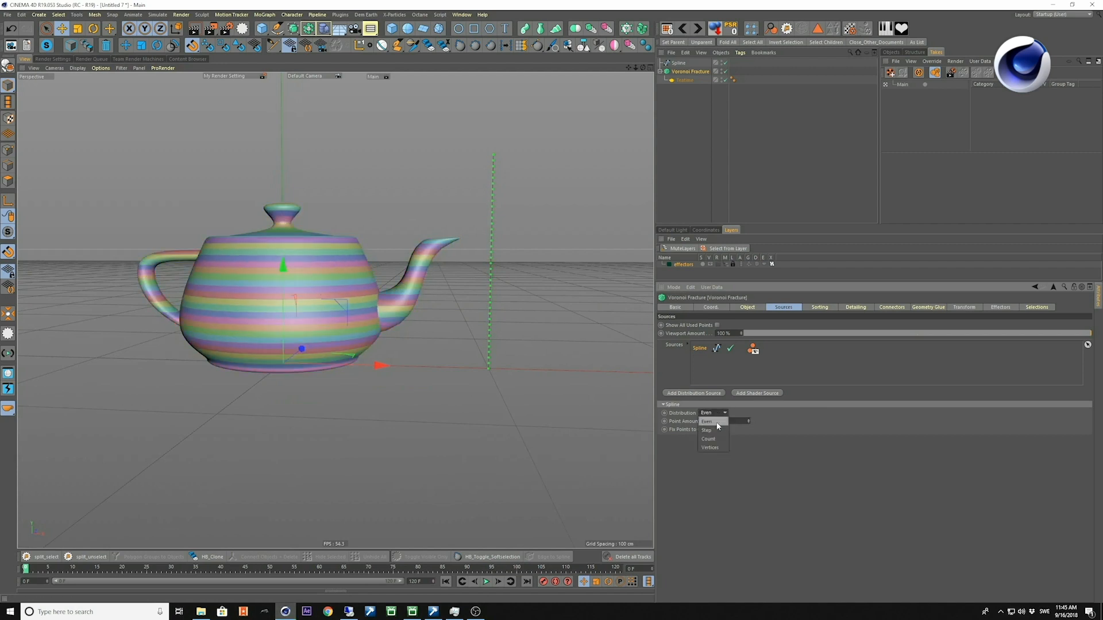
left_click(715, 438)
left_click(749, 419)
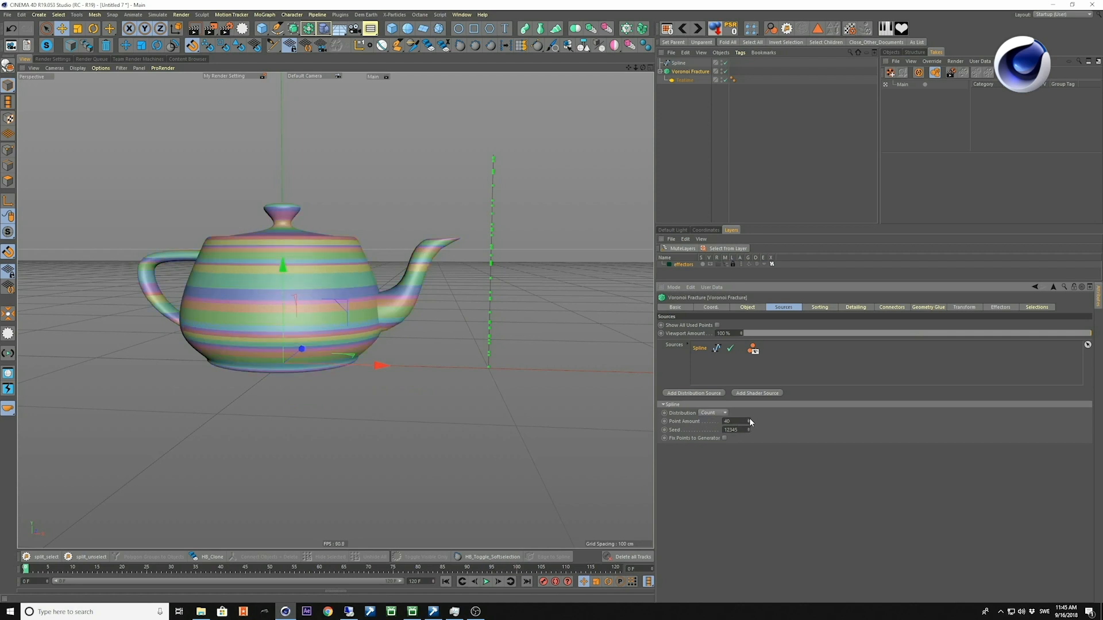
left_click(749, 428)
left_click(749, 428)
left_click(749, 428)
left_click(749, 428)
left_click(749, 428)
left_click(749, 428)
left_click(749, 428)
left_click(749, 428)
Change the spline source's distribution to Vertices.
left_click(716, 413)
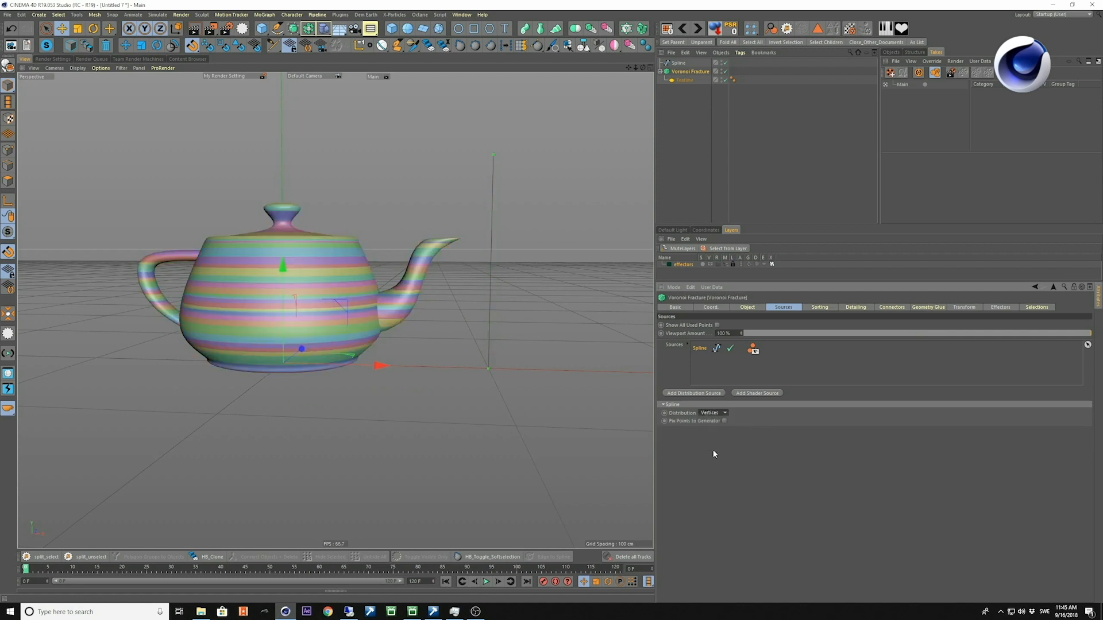
left_click(716, 447)
middle_click_drag(517, 325, 500, 299, "alt")
Add several unevenly spaced points along the lower half of the spline with the Pen tool in the front view.
middle_click(494, 278)
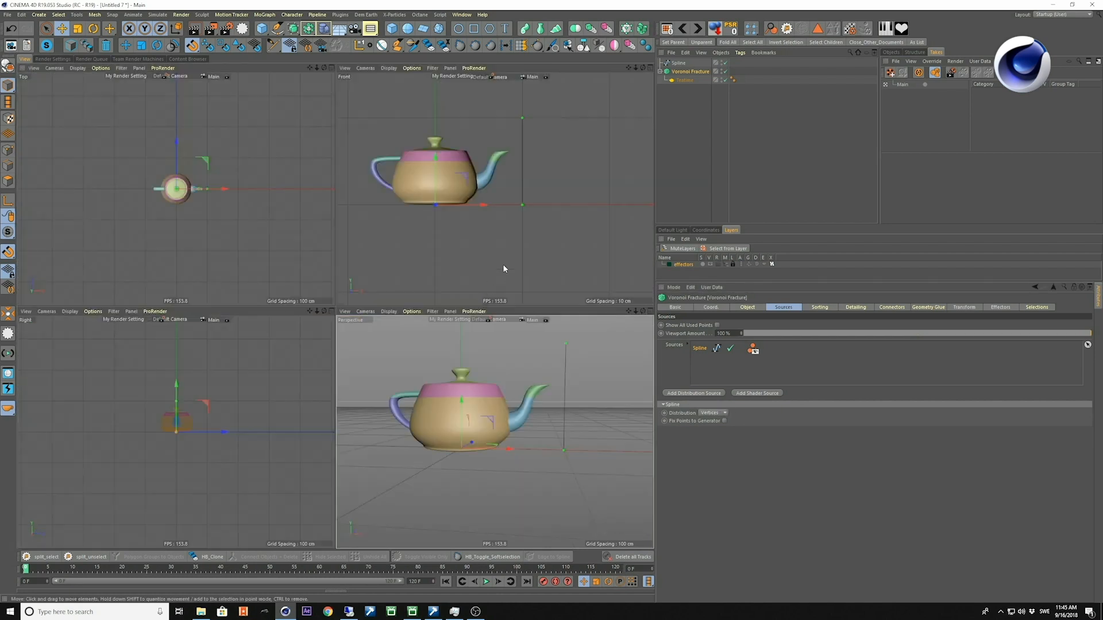
middle_click(515, 198)
scroll(323, 319, "up", 3)
middle_click_drag(372, 289, 428, 320, "alt")
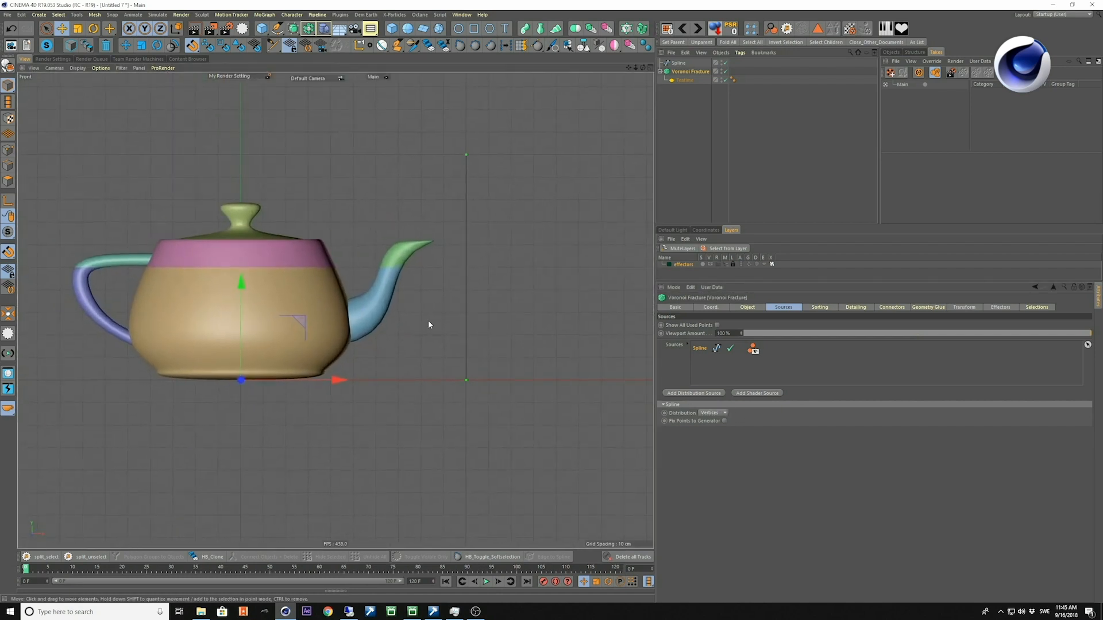
key("space")
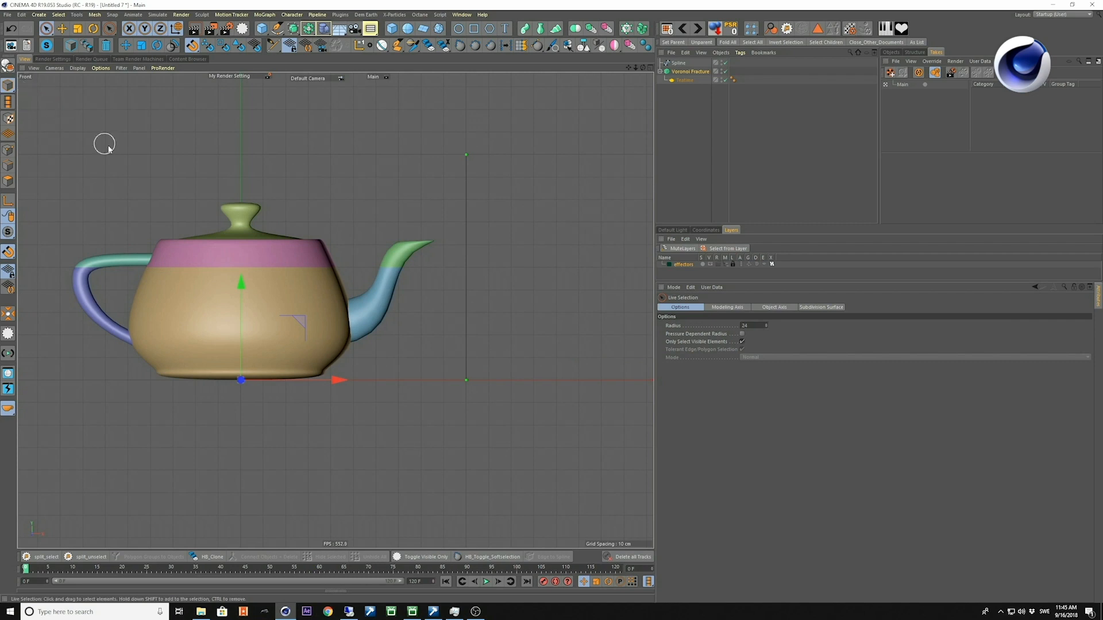
key("space")
left_click(472, 306)
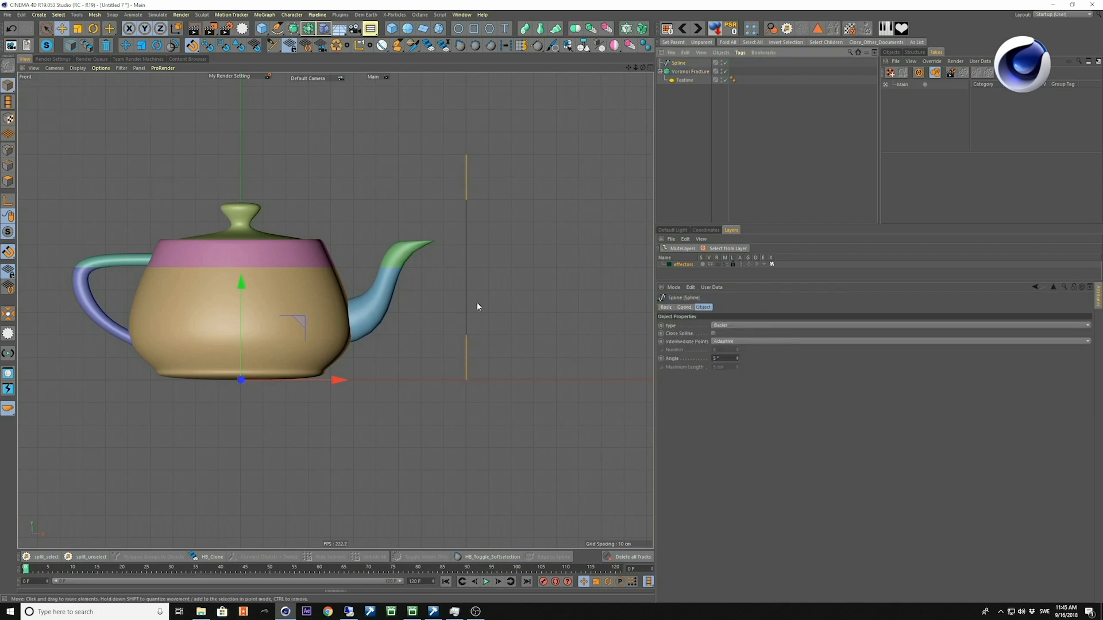
left_click(277, 29)
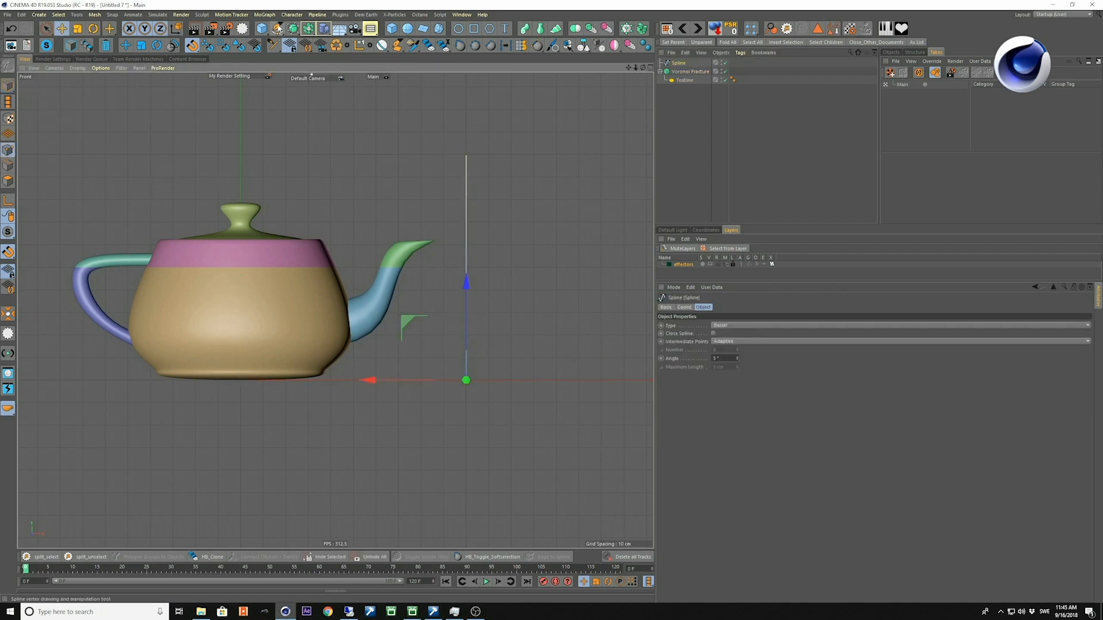
left_click(464, 356)
left_click(464, 344, "ctrl")
left_click(465, 324, "ctrl")
left_click(465, 268, "ctrl")
left_click(465, 289, "ctrl")
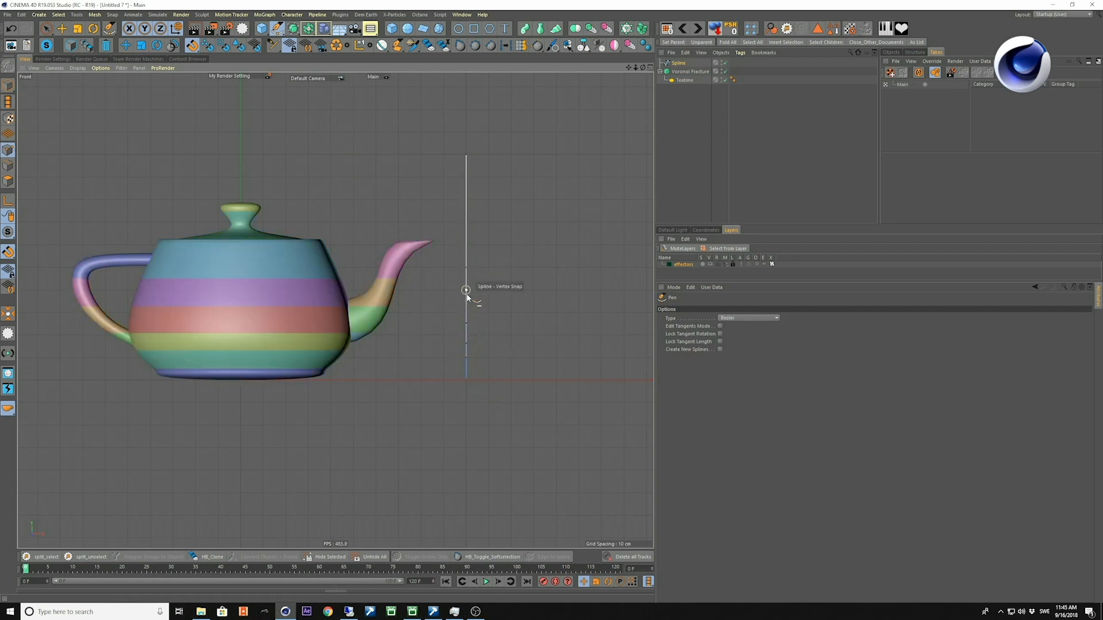
left_click(466, 306, "ctrl")
left_click(466, 313, "ctrl")
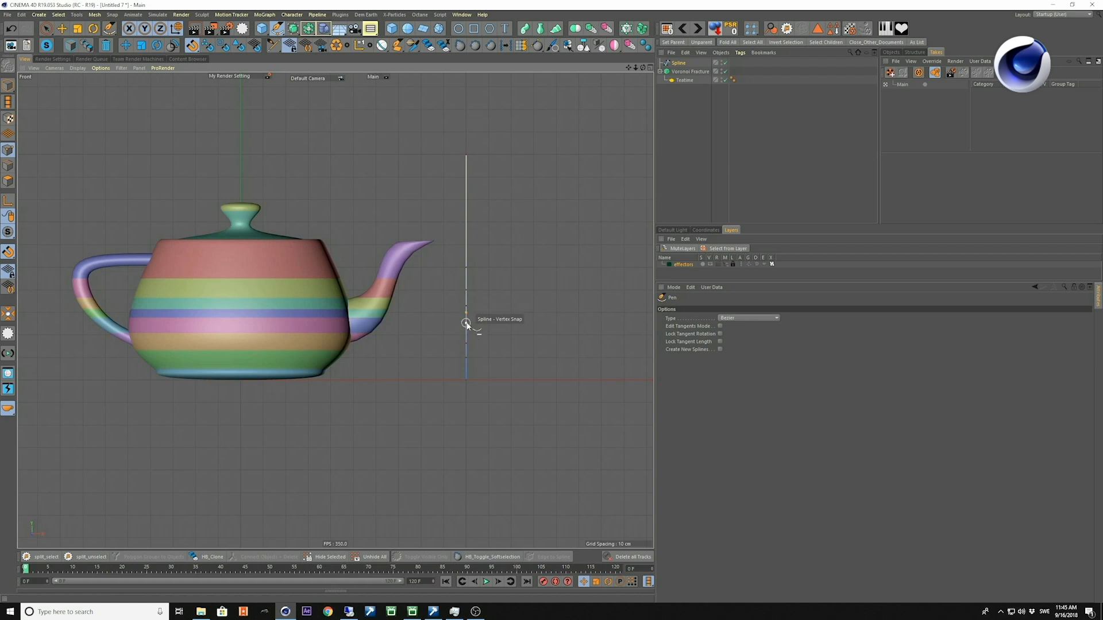
scroll(467, 319, "up", 5)
left_click(463, 319, "ctrl")
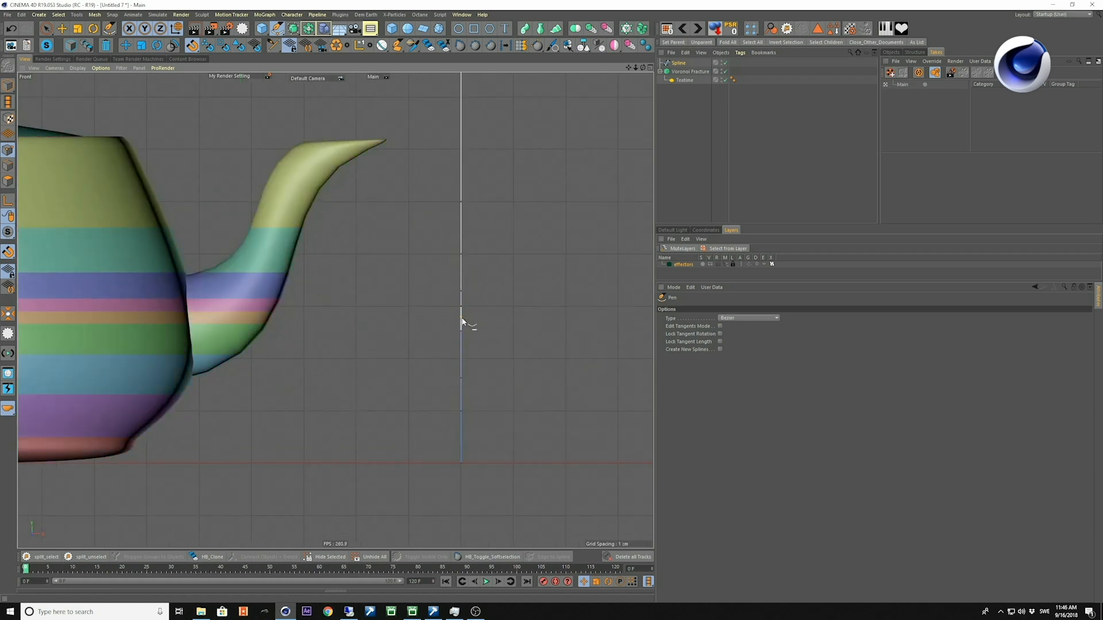
Delete the added points from the spline, keeping only its two end points.
scroll(463, 320, "down", 3)
key("e")
middle_click(422, 360)
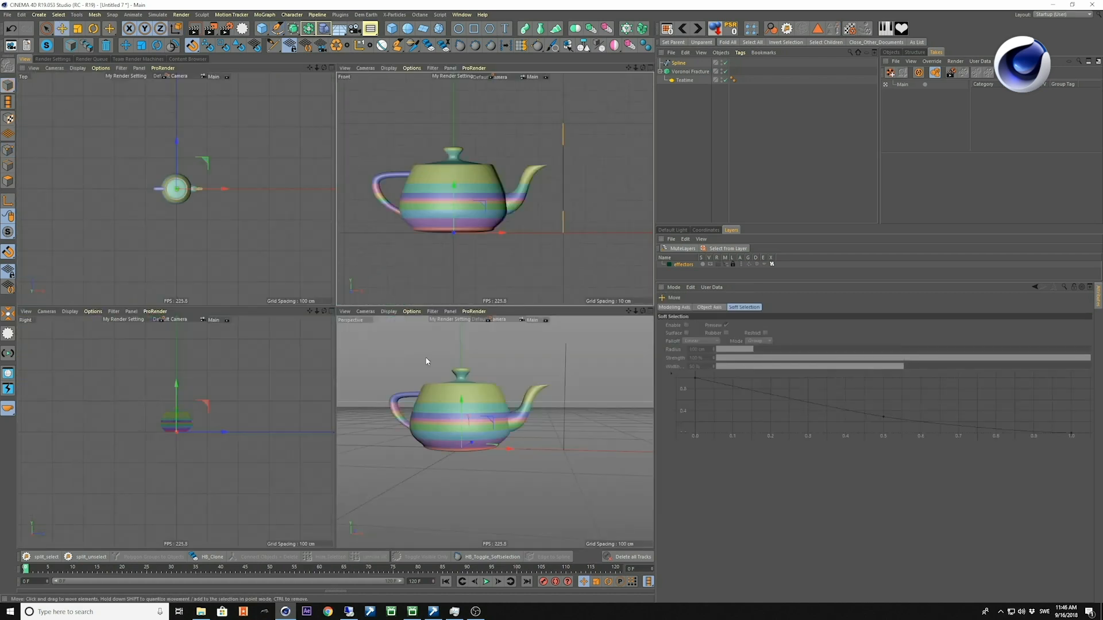
middle_click(400, 352)
left_click_drag(399, 355, 446, 325, "alt")
right_click_drag(446, 325, 386, 322, "alt")
left_click_drag(387, 331, 397, 319, "alt")
left_click(679, 64)
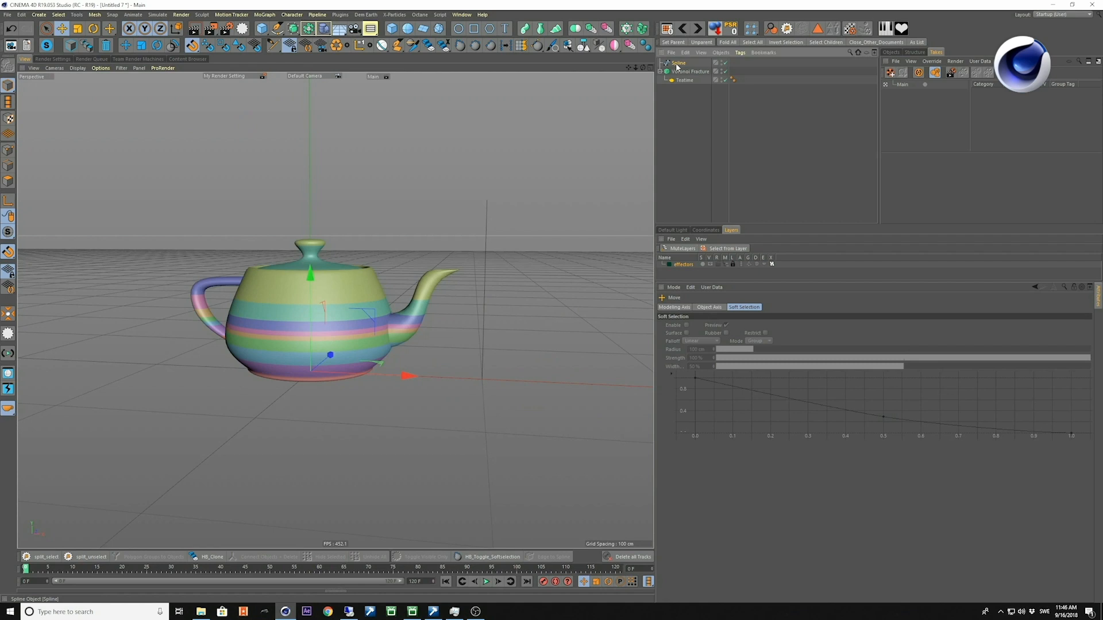
key("Return")
key("space")
left_click(455, 335)
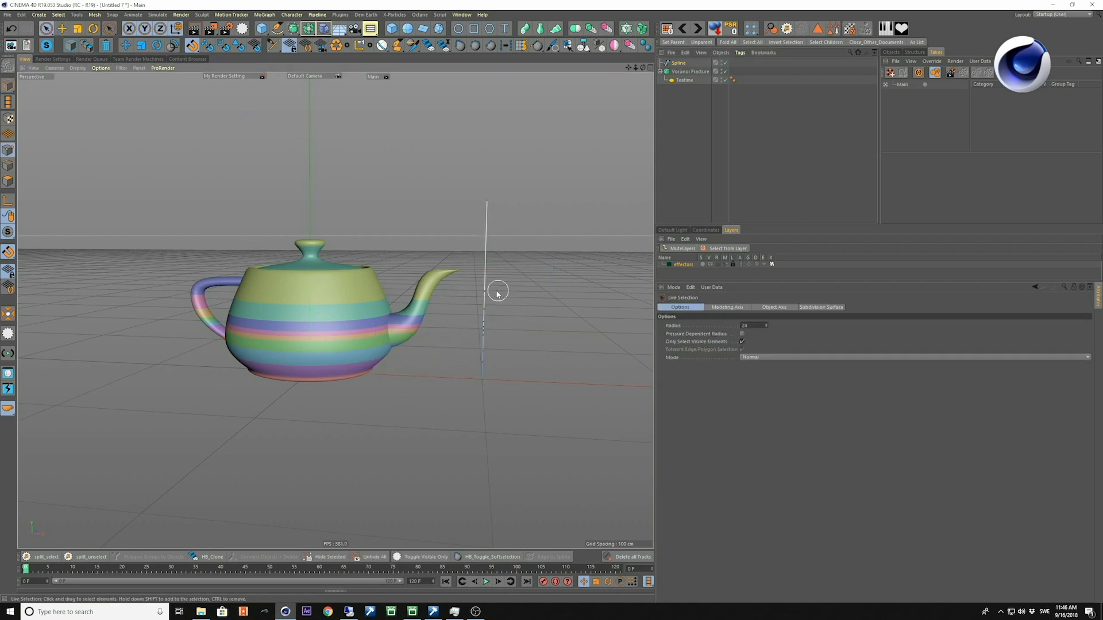
key("Delete")
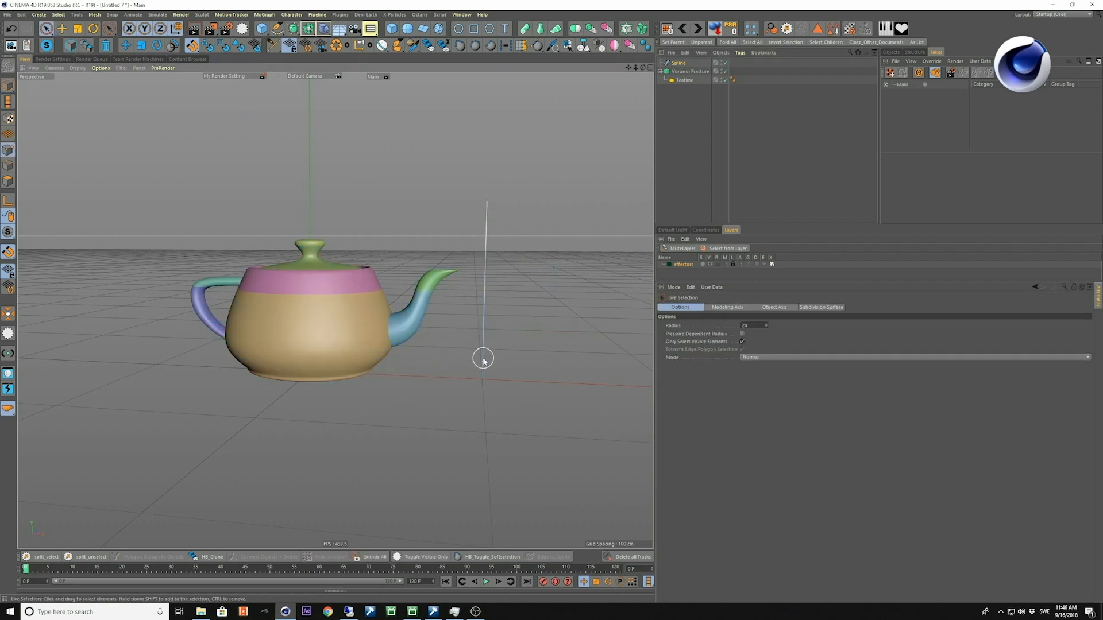
Insert a point midway along the spline and shift it toward the teapot to bend the line.
middle_click(492, 311)
key("e")
left_click(562, 184, "ctrl")
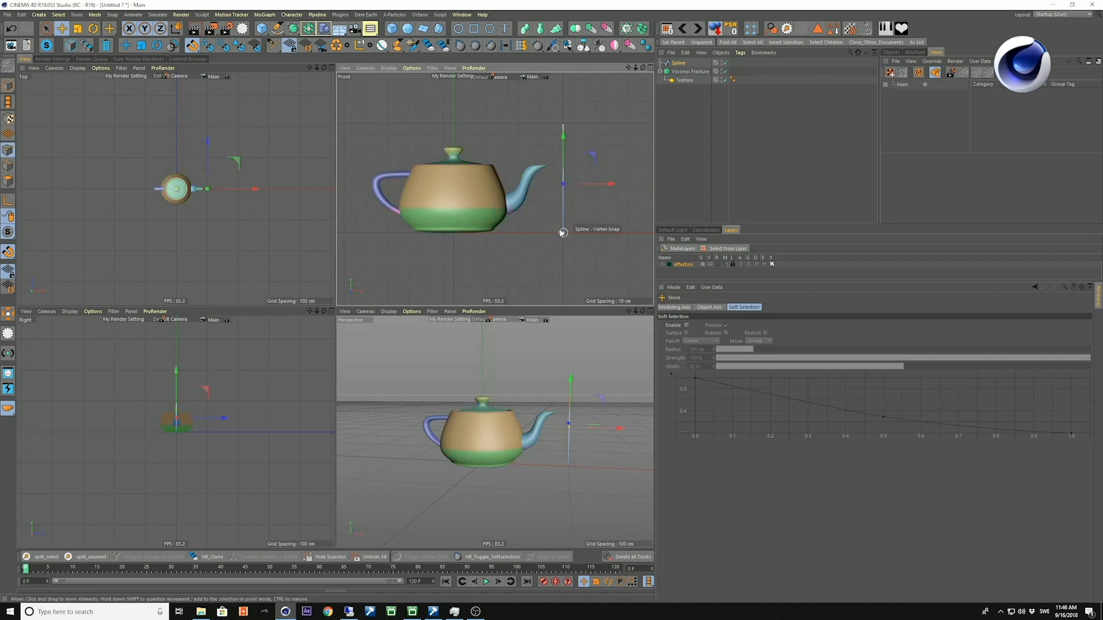
middle_click(568, 423)
left_click_drag(585, 303, 571, 299)
scroll(490, 321, "up", 1)
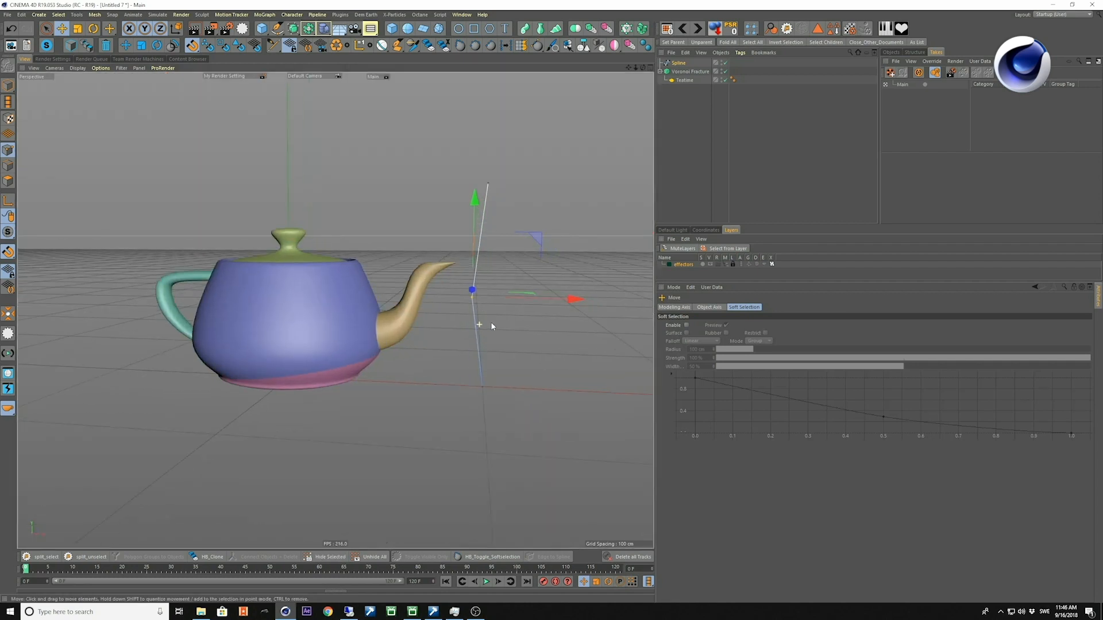
Set the Voronoi Fracture's spline source distribution to Even.
left_click(689, 72)
left_click(723, 413)
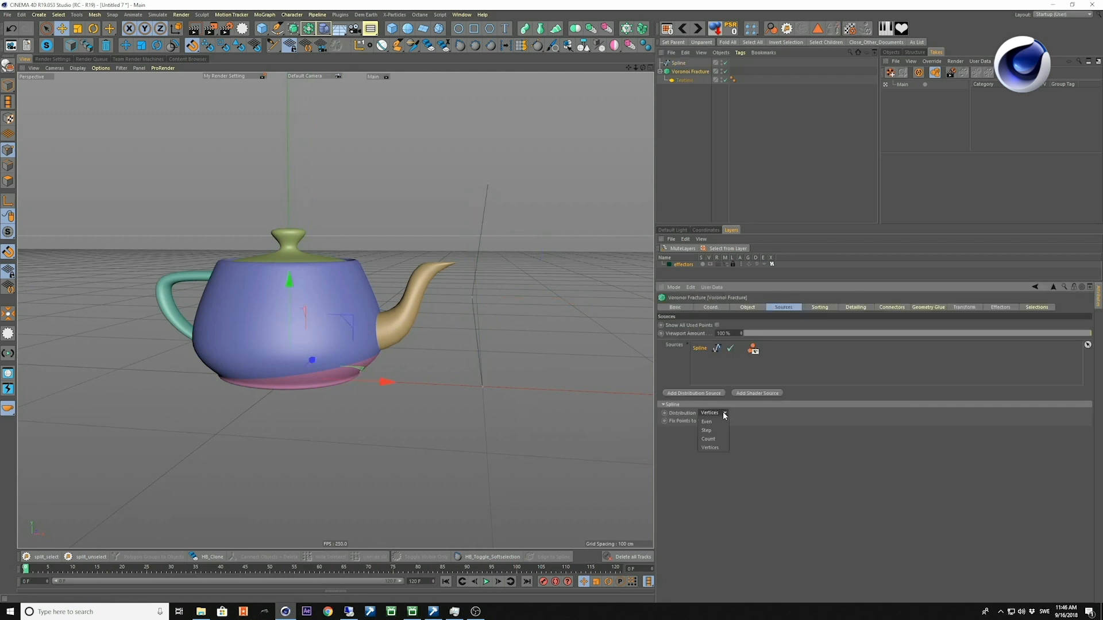
left_click(715, 422)
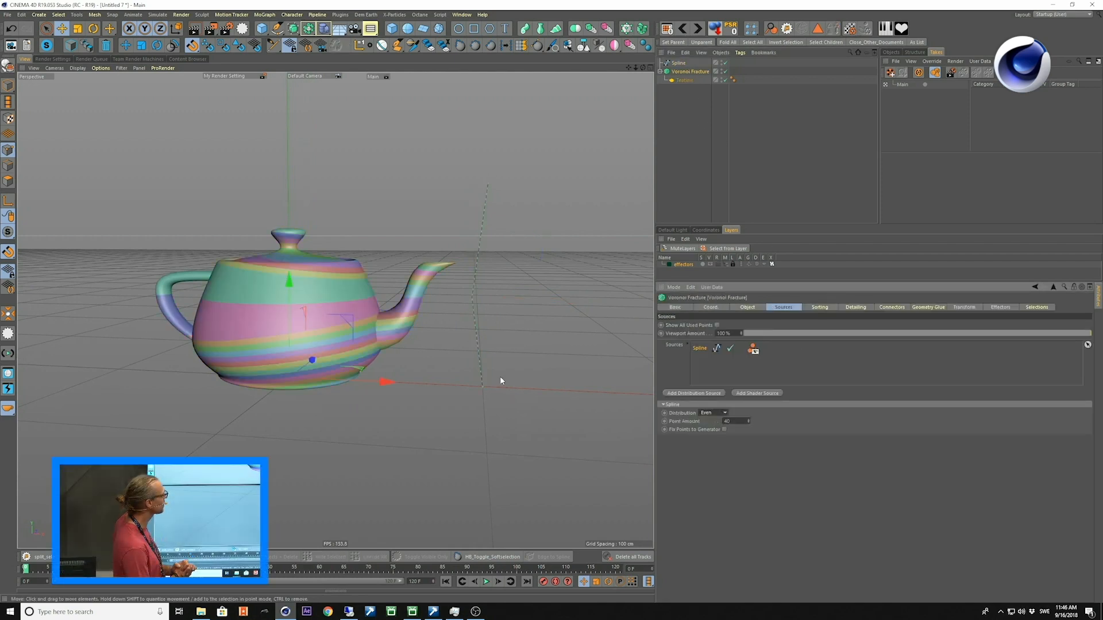
left_click_drag(463, 306, 504, 287, "alt")
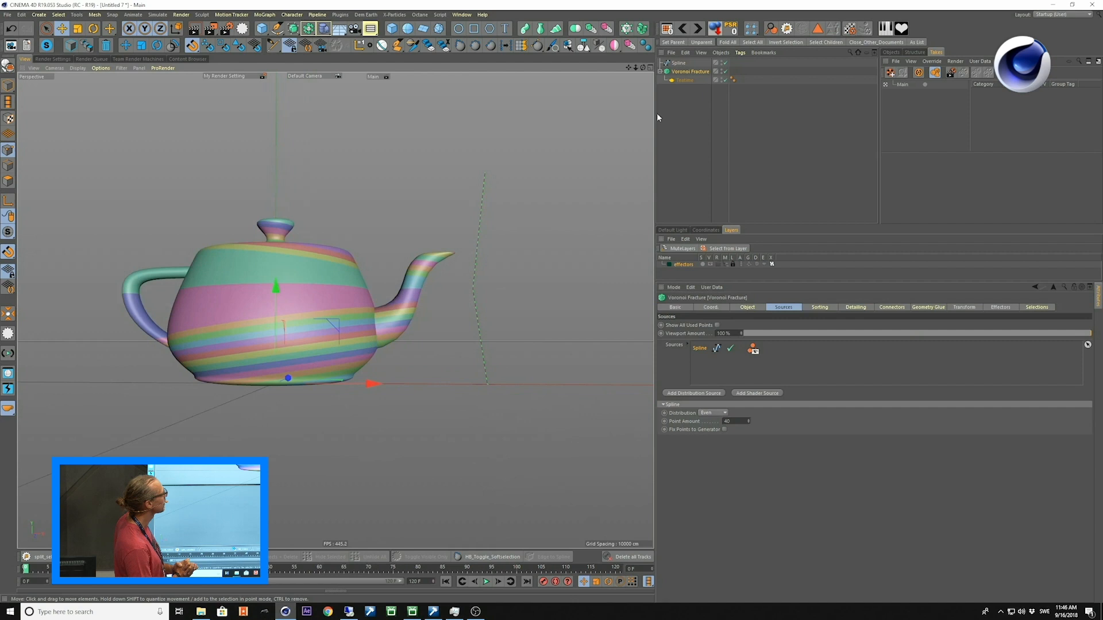
Apply Soft Interpolation to the spline's middle point and move the point toward the teapot to curve the spline.
left_click(676, 63)
right_click(474, 289)
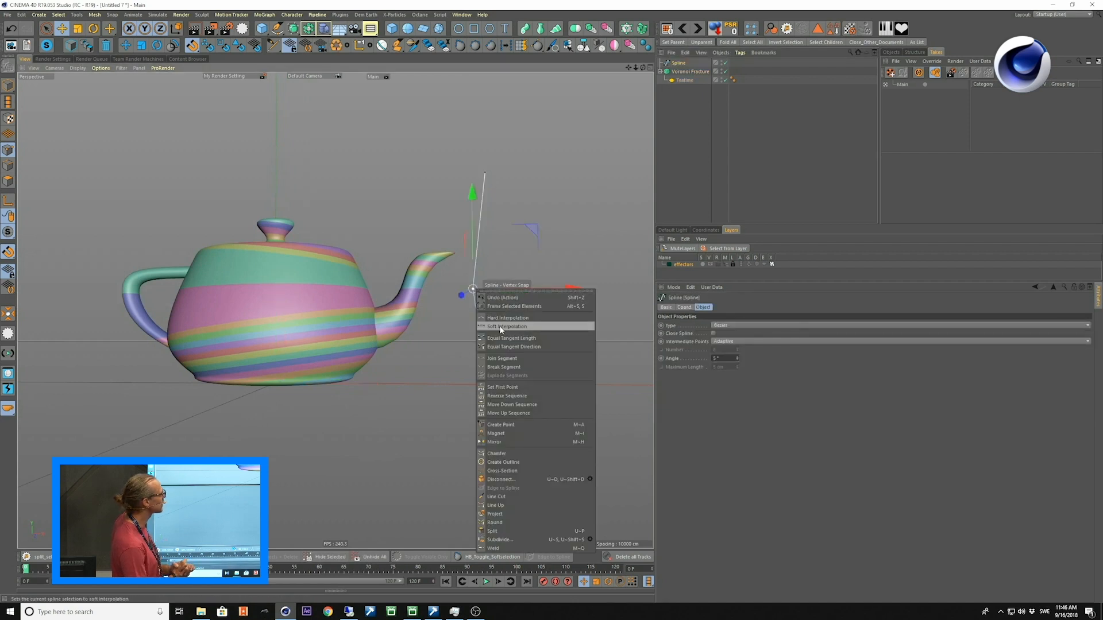
left_click(501, 326)
mouse_move(562, 290)
left_mouse_down()
mouse_move(601, 297)
mouse_move(550, 287)
mouse_move(598, 288)
mouse_move(563, 289)
left_mouse_up()
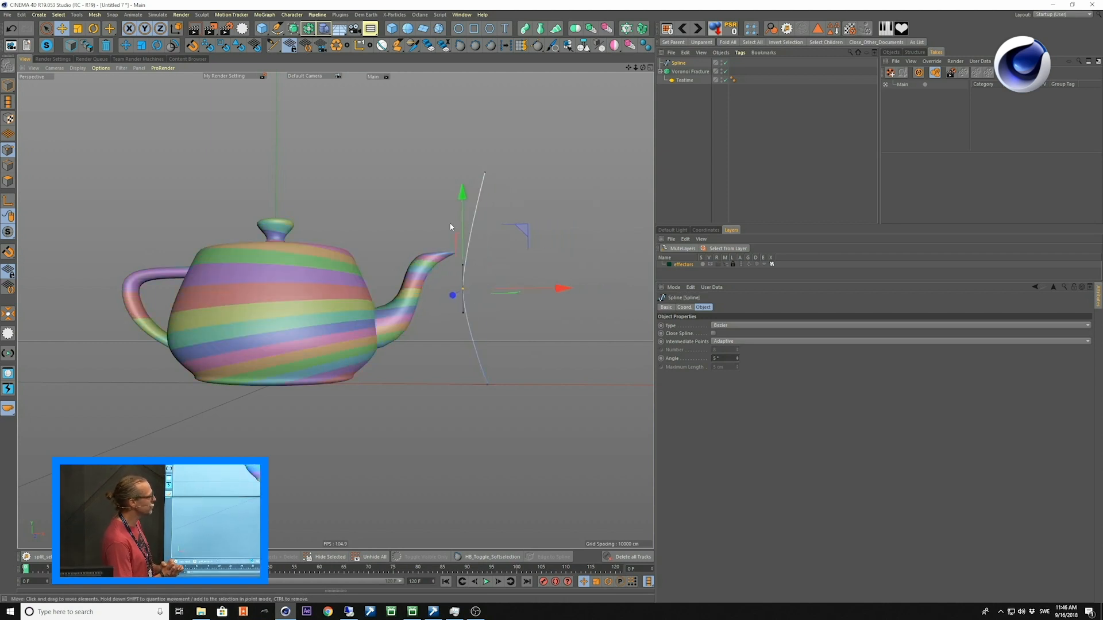
mouse_move(460, 212)
left_mouse_down()
mouse_move(459, 192)
mouse_move(460, 270)
mouse_move(462, 217)
left_mouse_up()
mouse_move(553, 305)
left_mouse_down("alt")
mouse_move(598, 308)
mouse_move(476, 317)
mouse_move(443, 359)
mouse_move(454, 353)
left_mouse_up("alt")
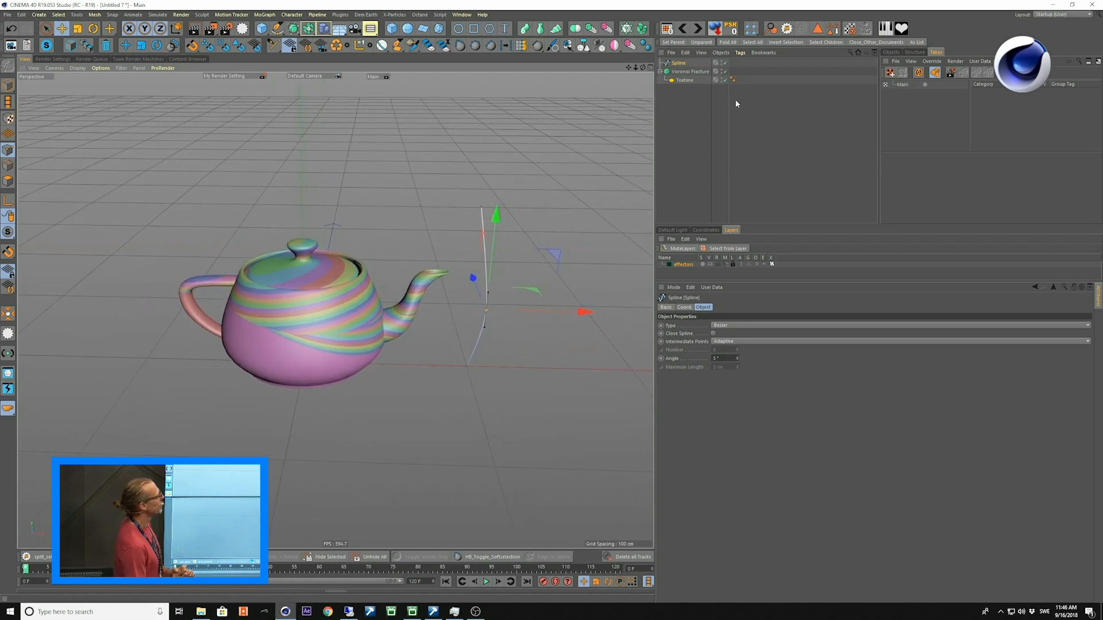
Delete the spline object from the scene.
left_click(736, 103)
left_click(677, 63)
key("Delete")
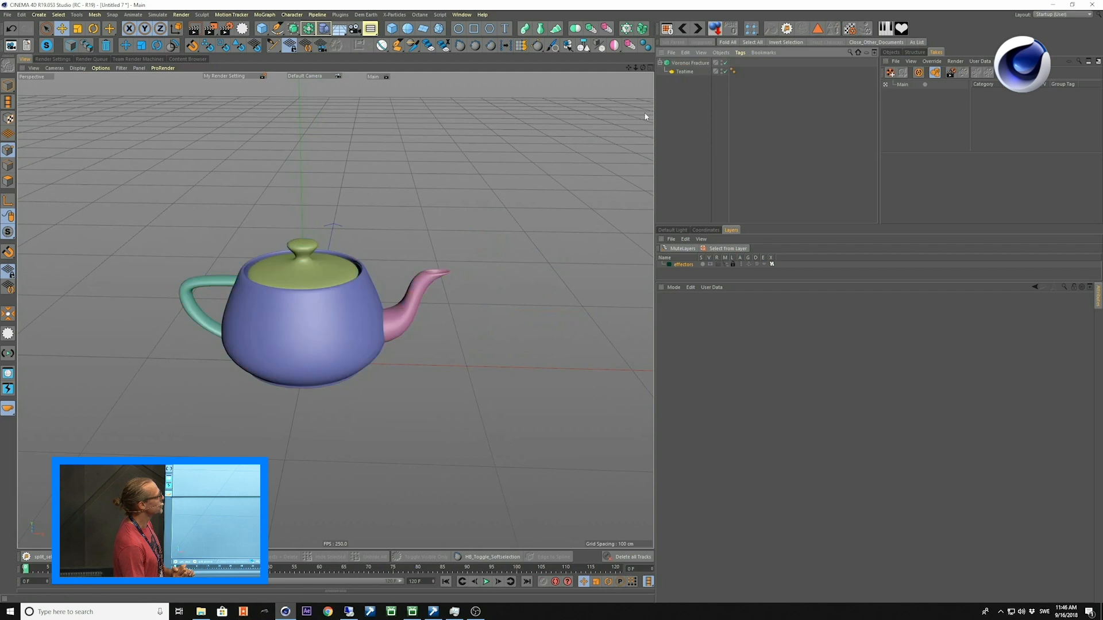
Create a MoGraph Matrix object through the command search.
left_click_drag(361, 350, 361, 324, "alt")
key("shift+c")
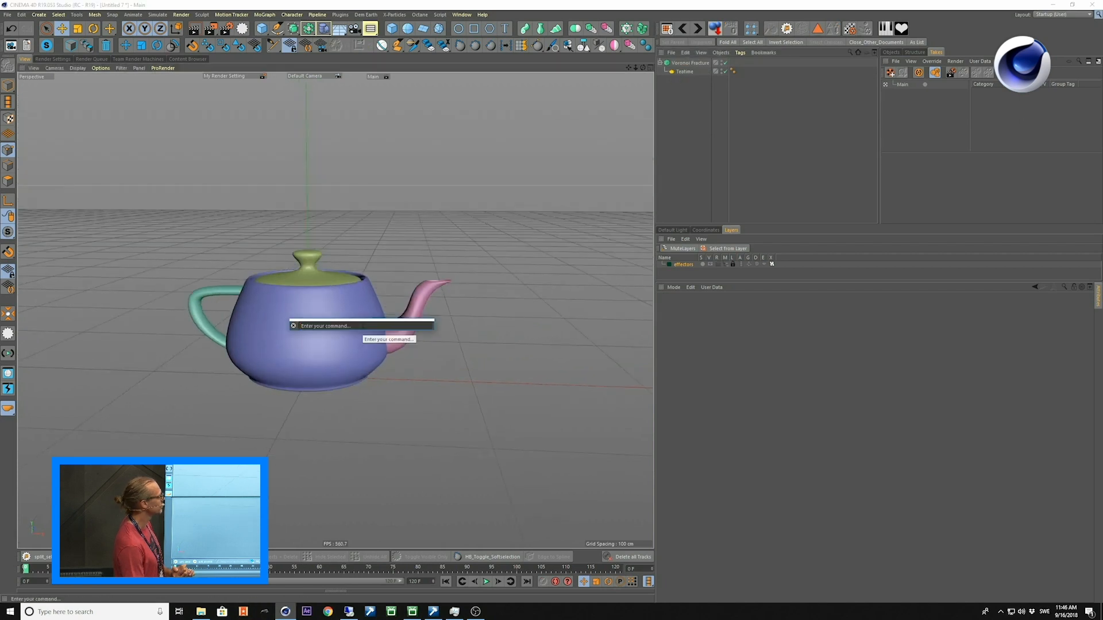
type("matrix")
key("Return")
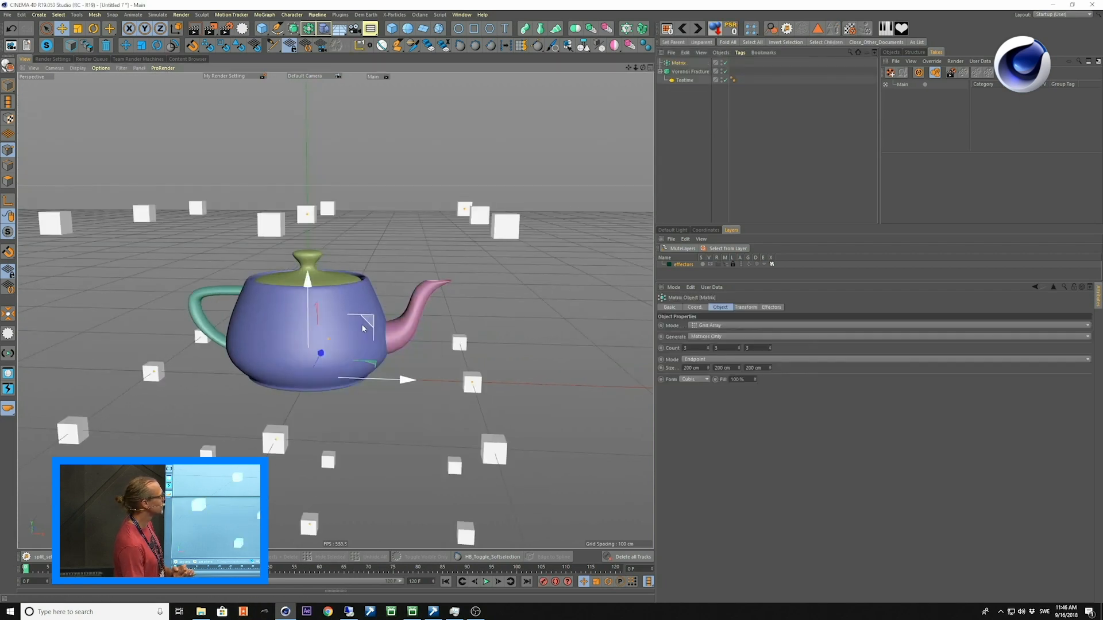
Add the Matrix object as a source of the Voronoi Fracture.
left_click(696, 72)
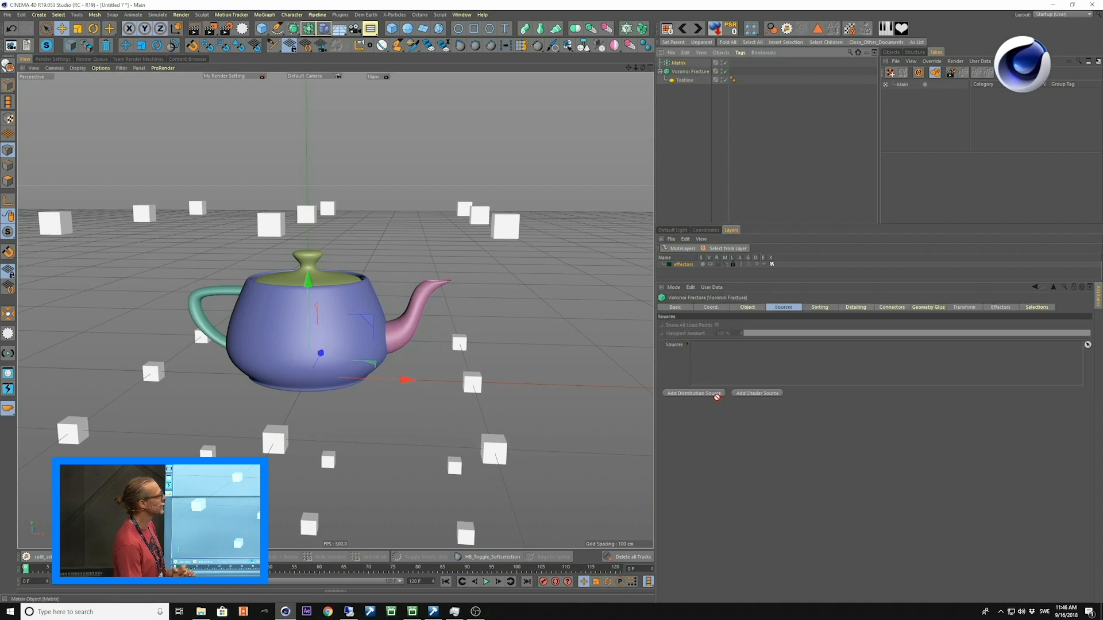
left_click_drag(718, 392, 710, 379)
left_click(473, 367)
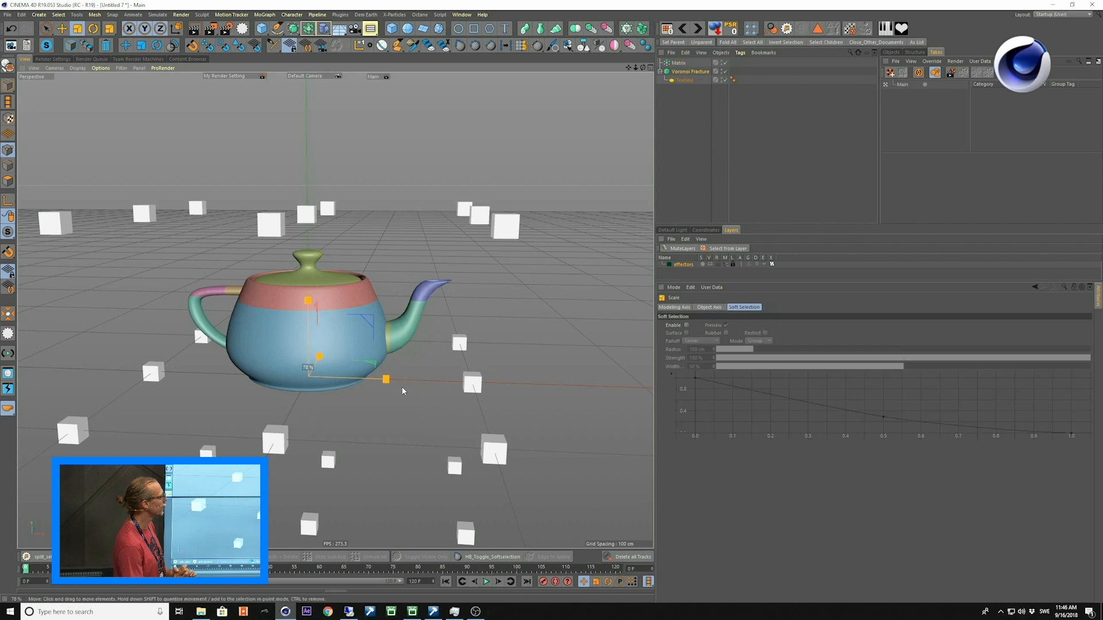
Scale the Matrix object down to roughly the teapot's size and raise it so its grid sits inside the teapot.
left_click(682, 64)
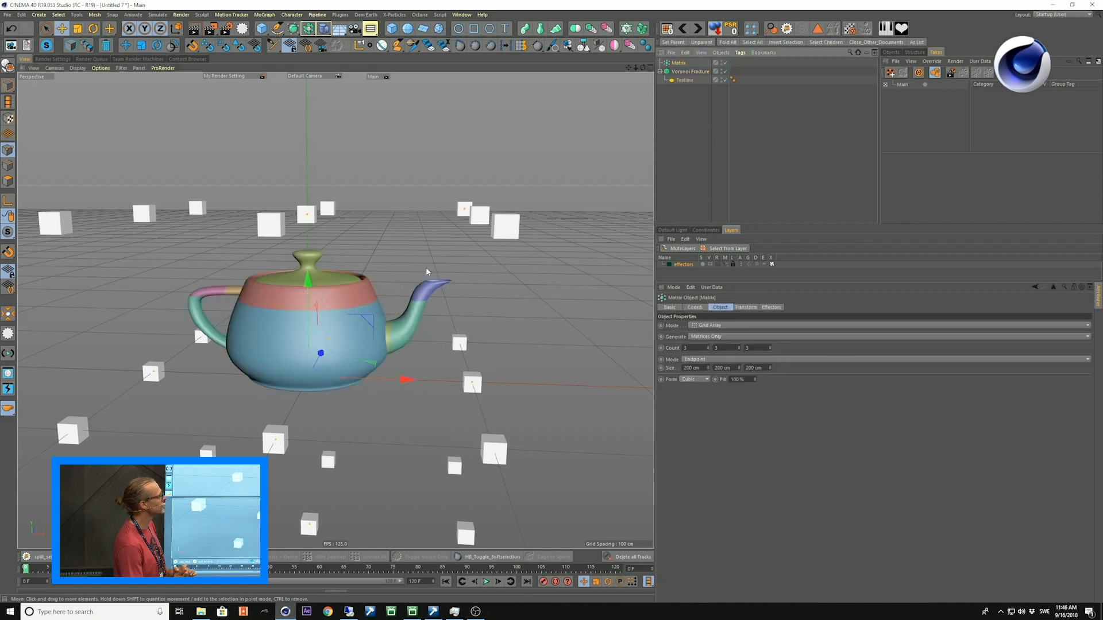
key("t")
left_click_drag(238, 333, 8, 404)
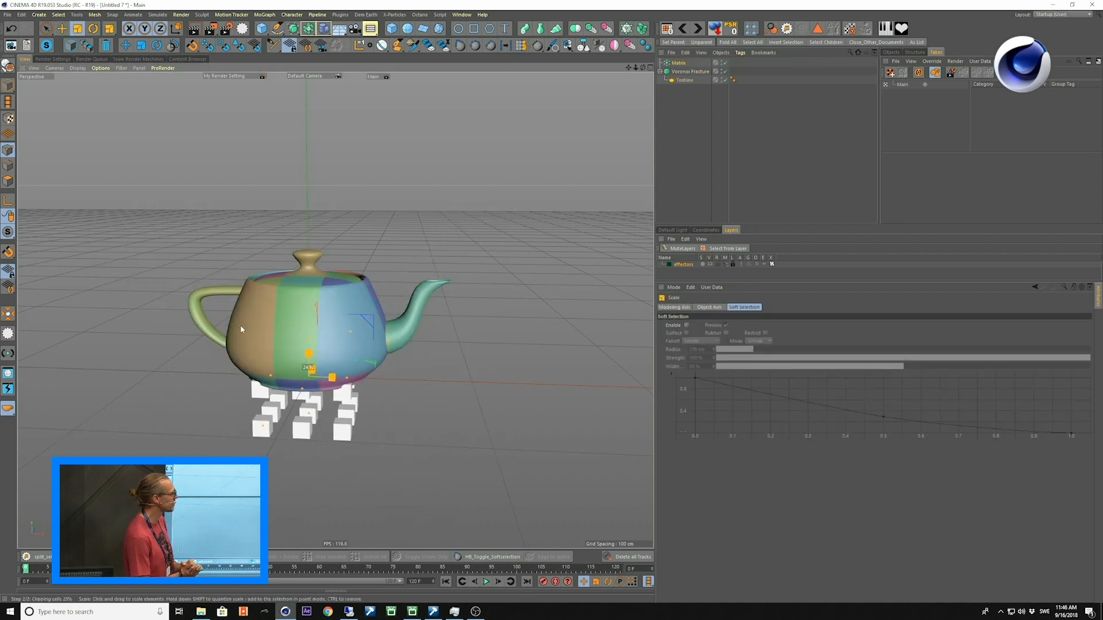
left_click_drag(308, 282, 308, 231)
left_click_drag(332, 357, 334, 342, "alt")
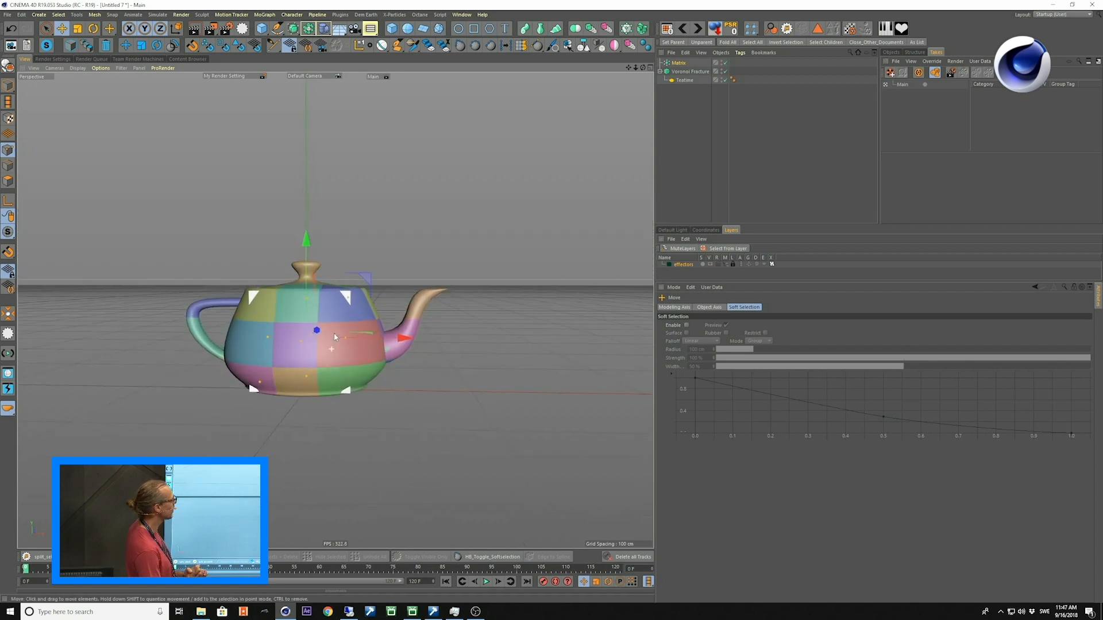
Rotate the Matrix object to a diagonal angle and set its grid count to 1 × 13 × 1.
key("r")
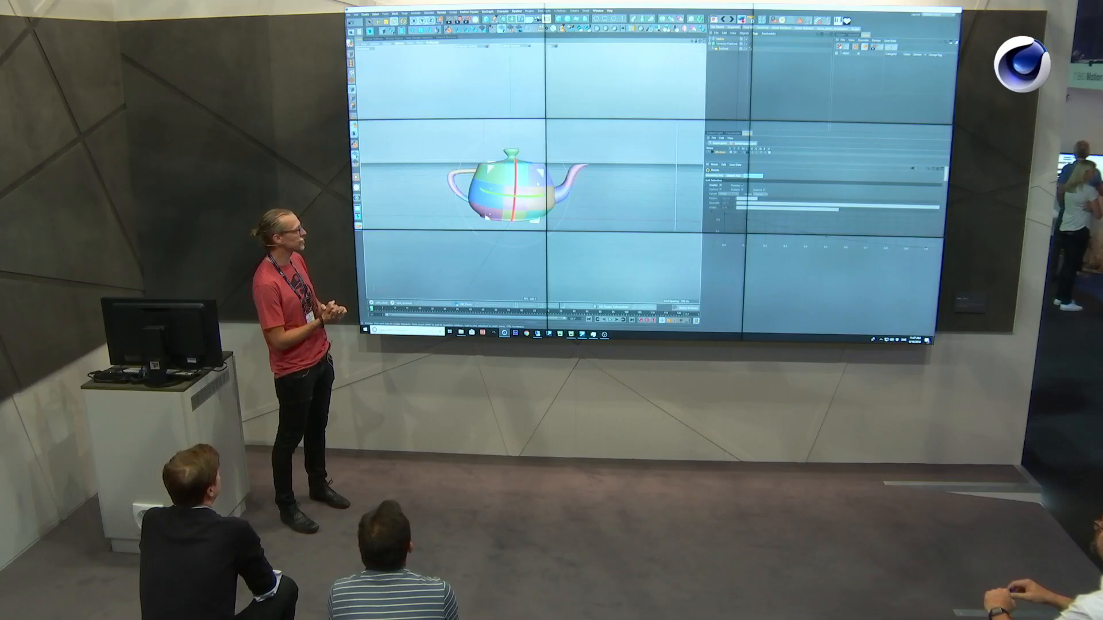
left_click_drag(519, 197, 569, 172)
left_click(720, 39)
left_click(739, 177)
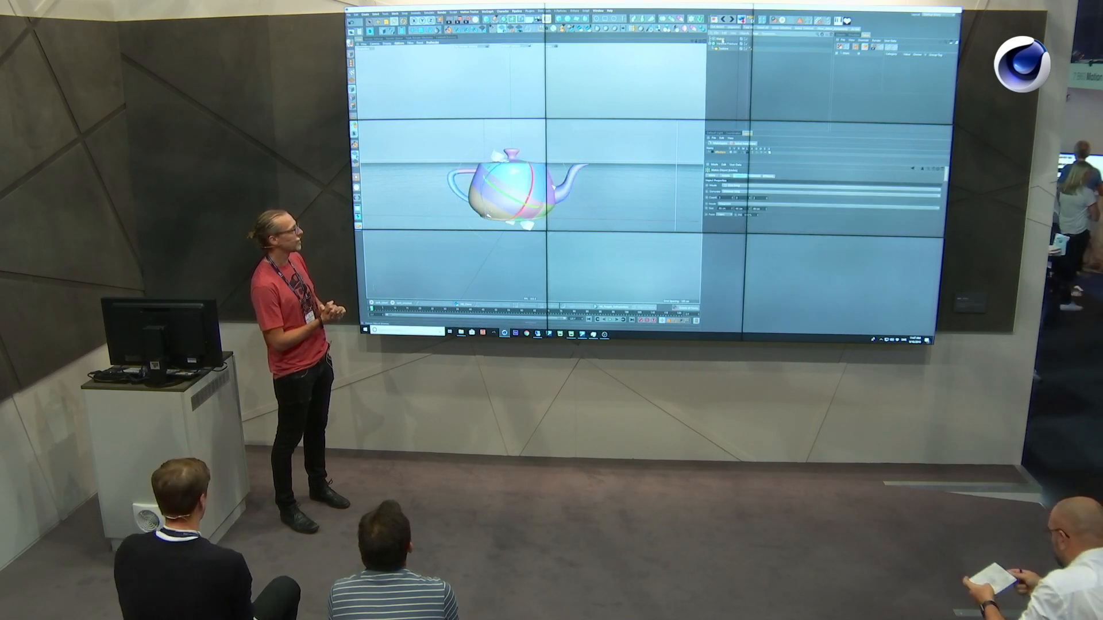
left_click_drag(733, 199, 751, 197)
key("t")
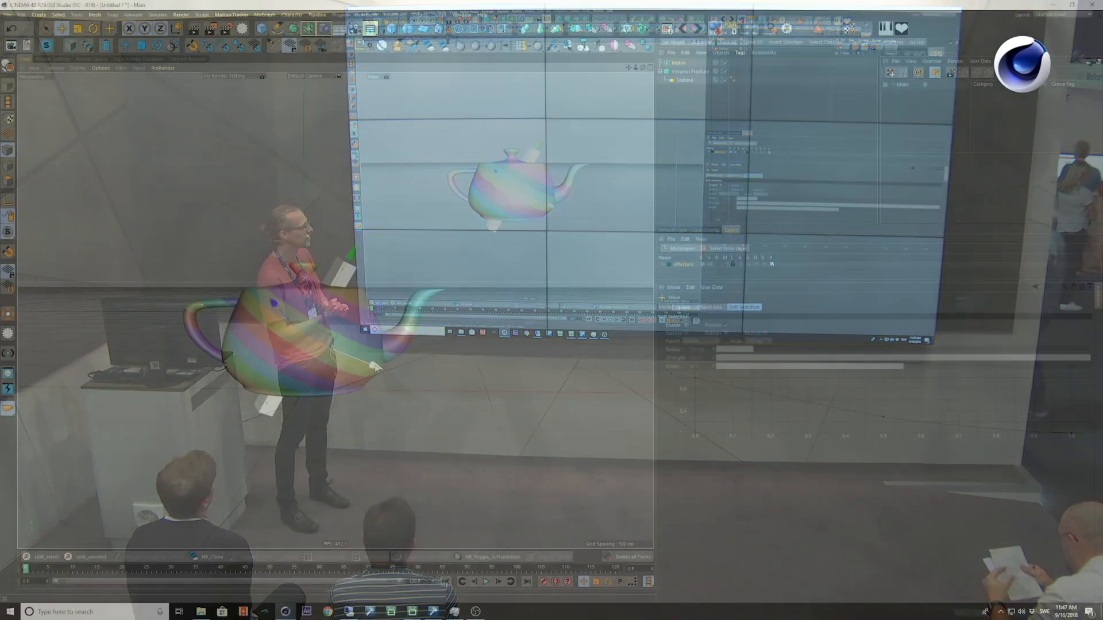
key("e")
left_click_drag(371, 365, 344, 342)
scroll(342, 341, "up", 1)
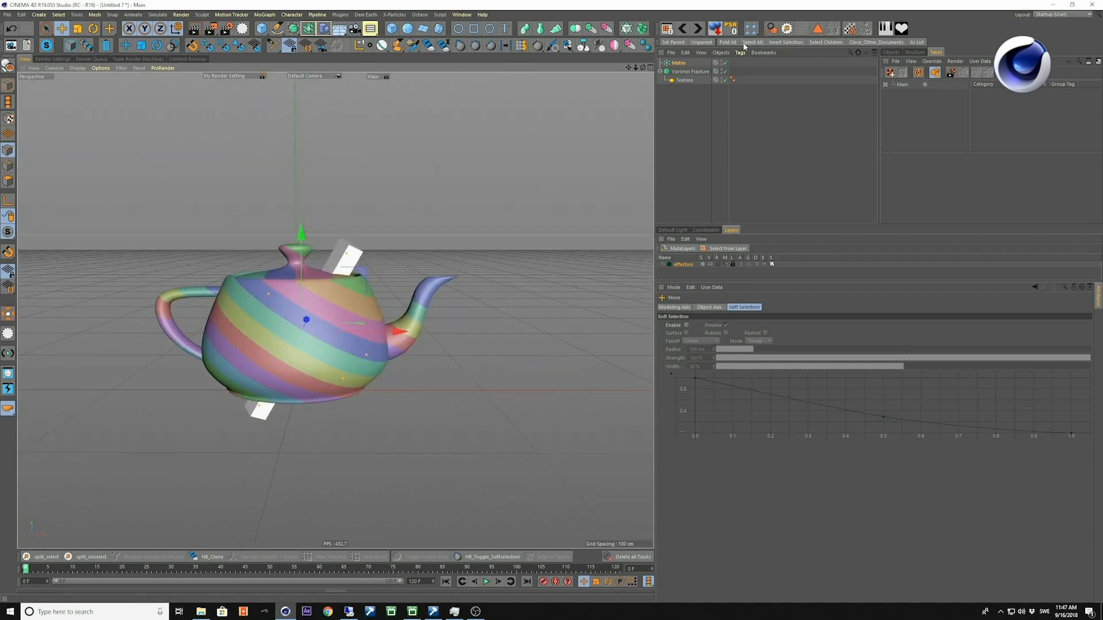
Reset the Matrix object's rotation to 0° on all axes and set its middle grid count value to 21.
left_click(681, 64)
left_click(746, 307)
left_click(768, 308)
left_click(735, 309)
left_click(721, 308)
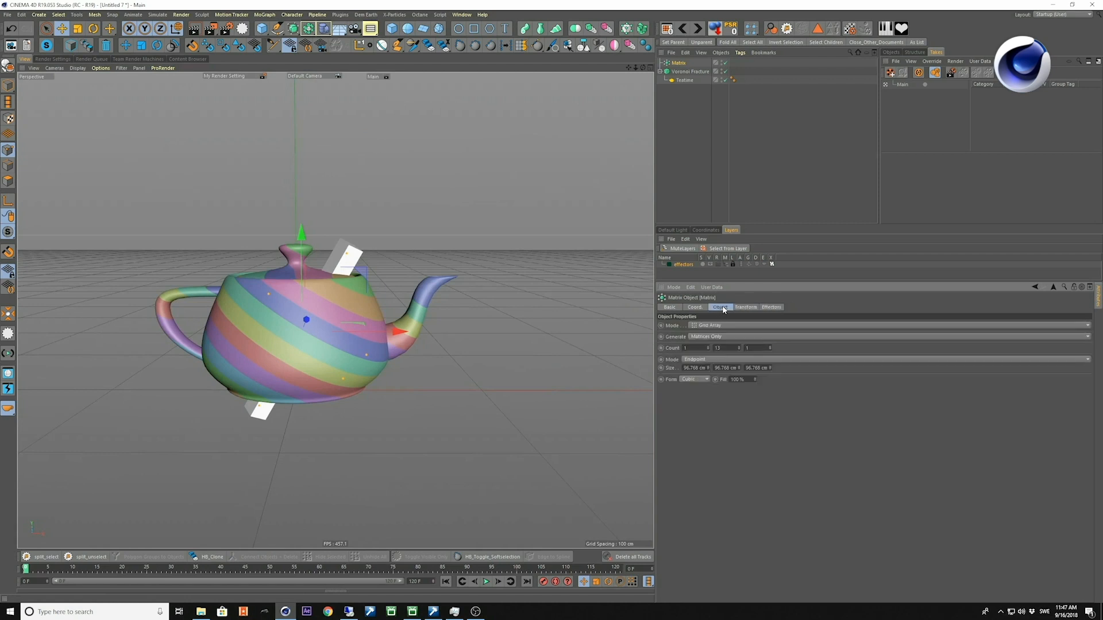
left_click(696, 307)
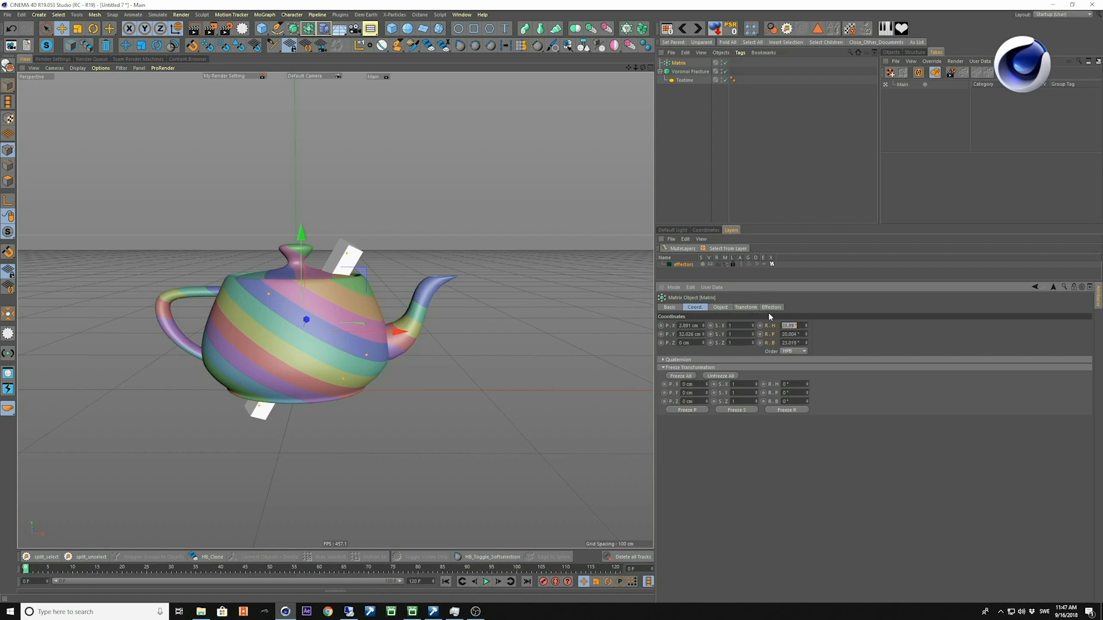
type("0")
key("Return")
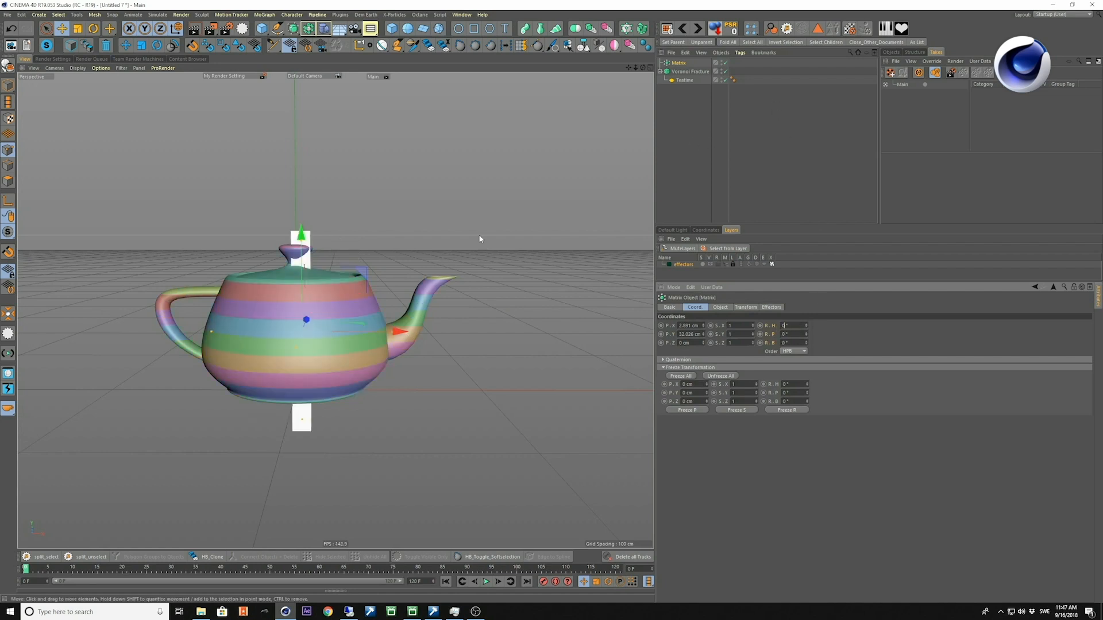
left_click(720, 308)
left_click_drag(741, 351, 735, 331)
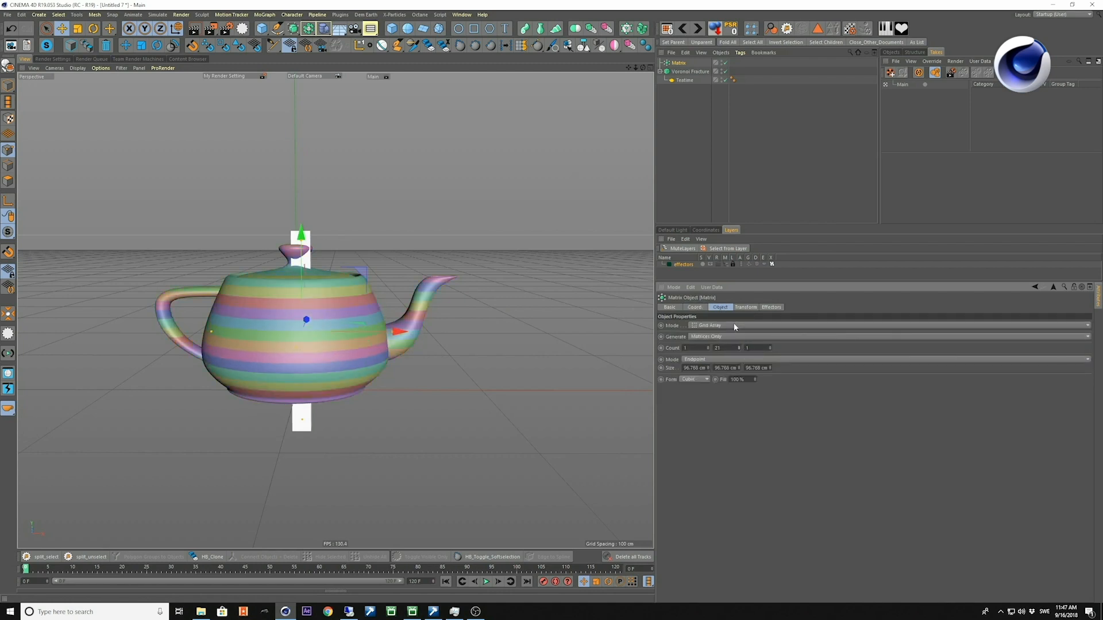
Show the effectors layer's objects in the object list and hide the Matrix object in the viewport.
left_click(684, 265)
left_click(682, 250)
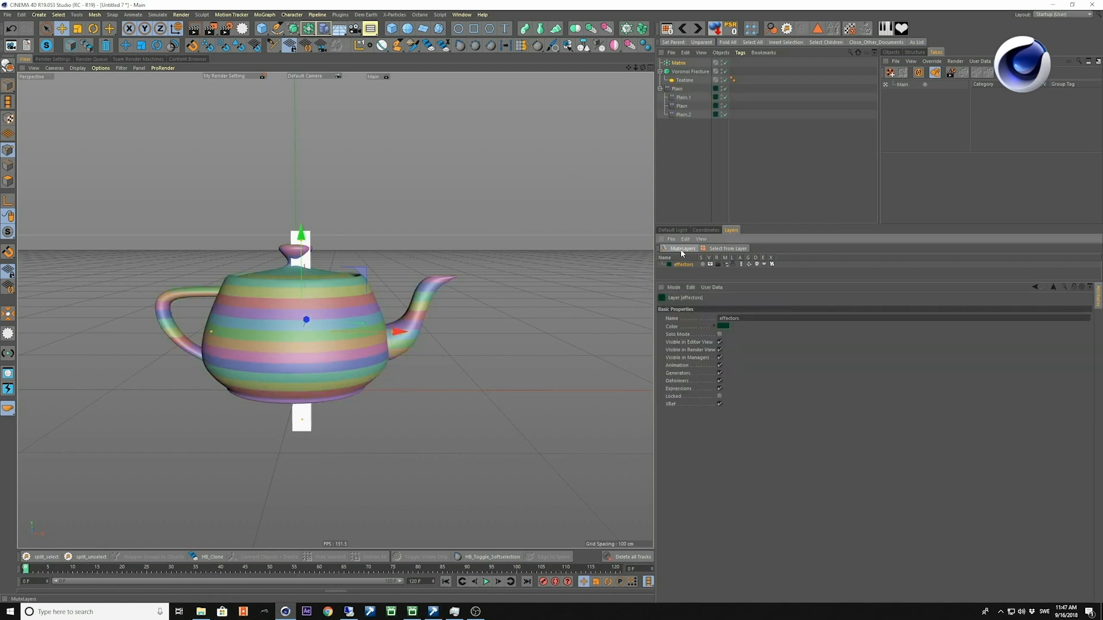
left_click(703, 180)
scroll(369, 347, "down", 2)
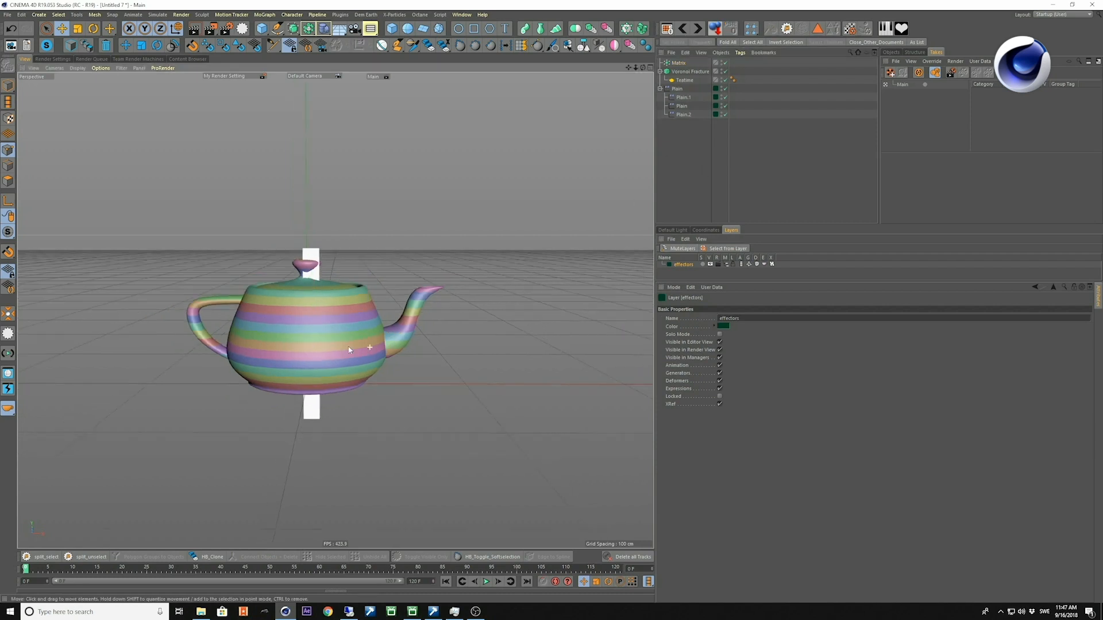
left_click(680, 63)
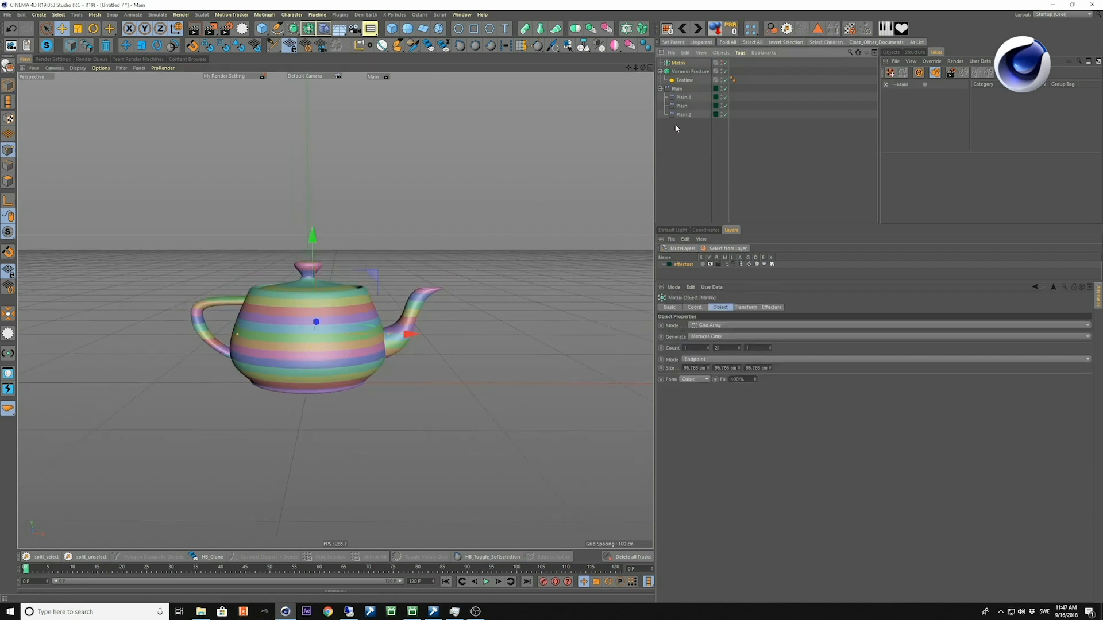
Preview the motion of the Plain effector group by playing and scrubbing the timeline, ending at frame 0.
left_click(679, 89)
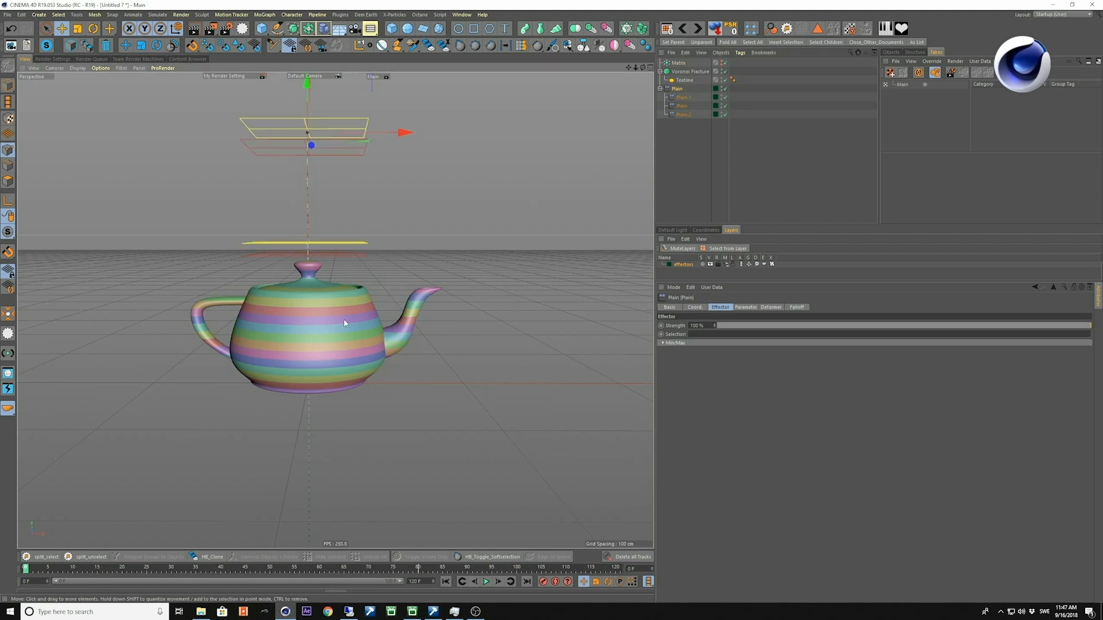
left_click_drag(344, 318, 341, 322, "alt")
key("F8")
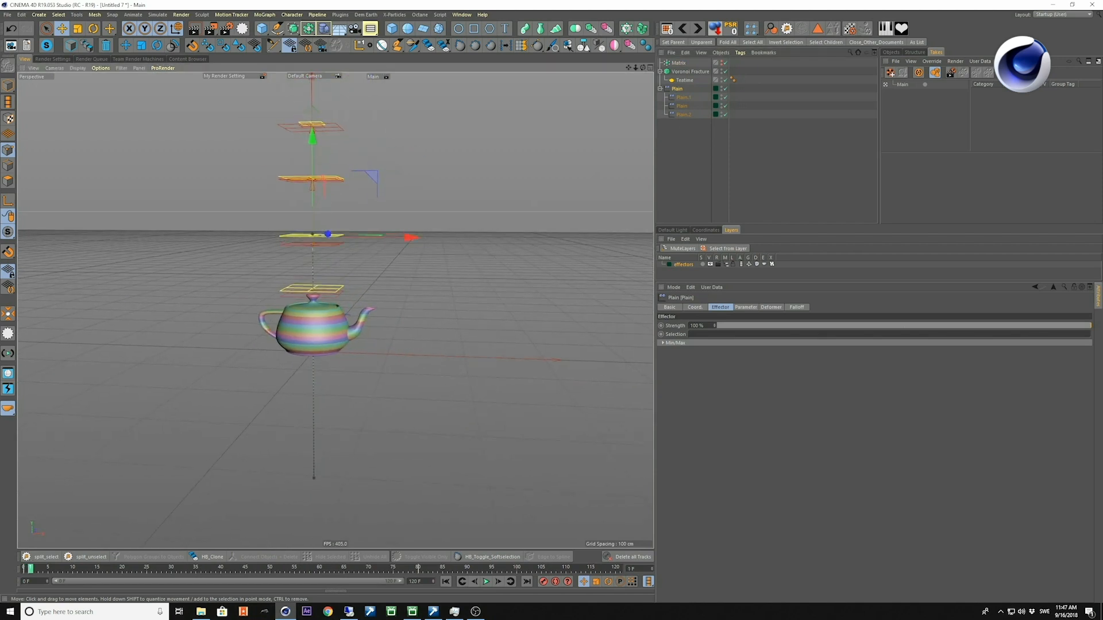
left_click_drag(288, 568, 25, 568)
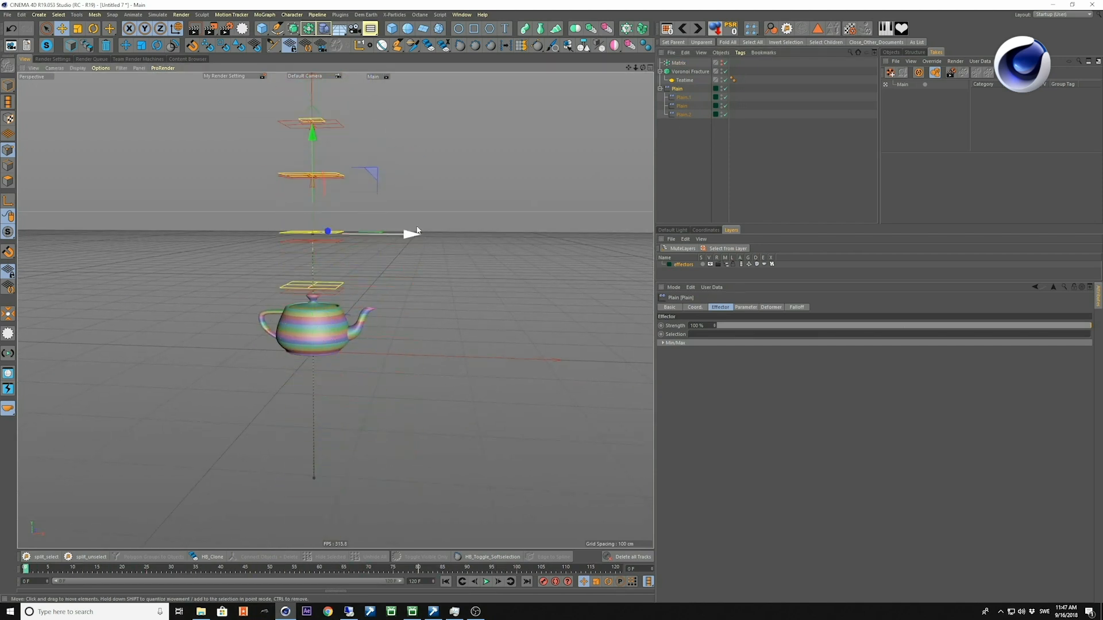
right_click_drag(331, 276, 366, 309, "alt")
left_click_drag(322, 336, 338, 346, "alt")
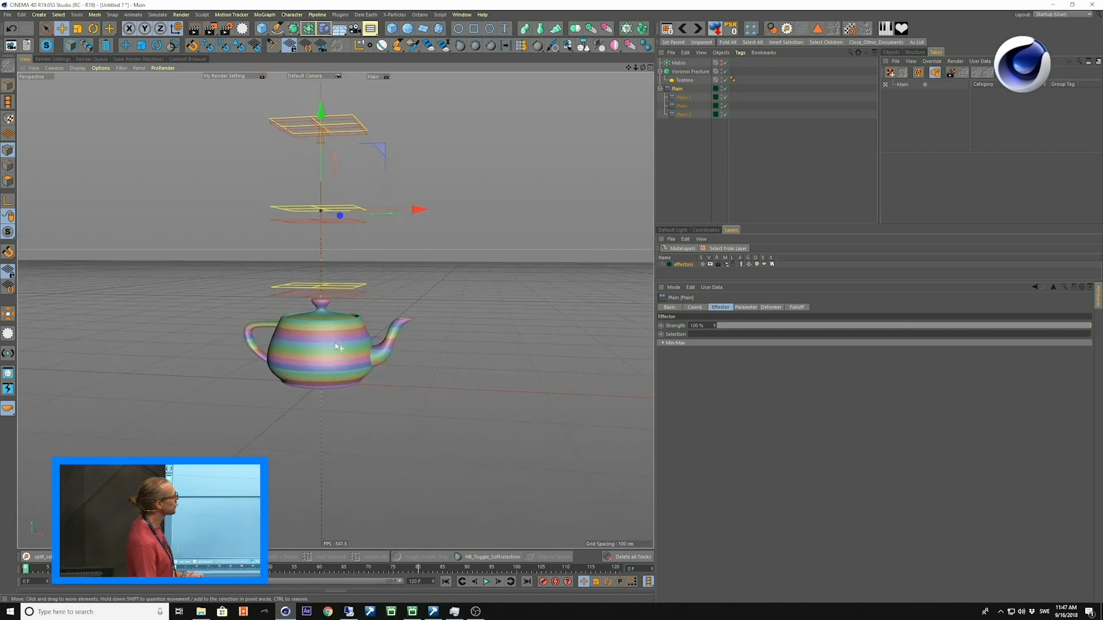
Add the parent Plain effector and its three child Plain effectors to the Voronoi Fracture's effectors.
left_click(687, 71)
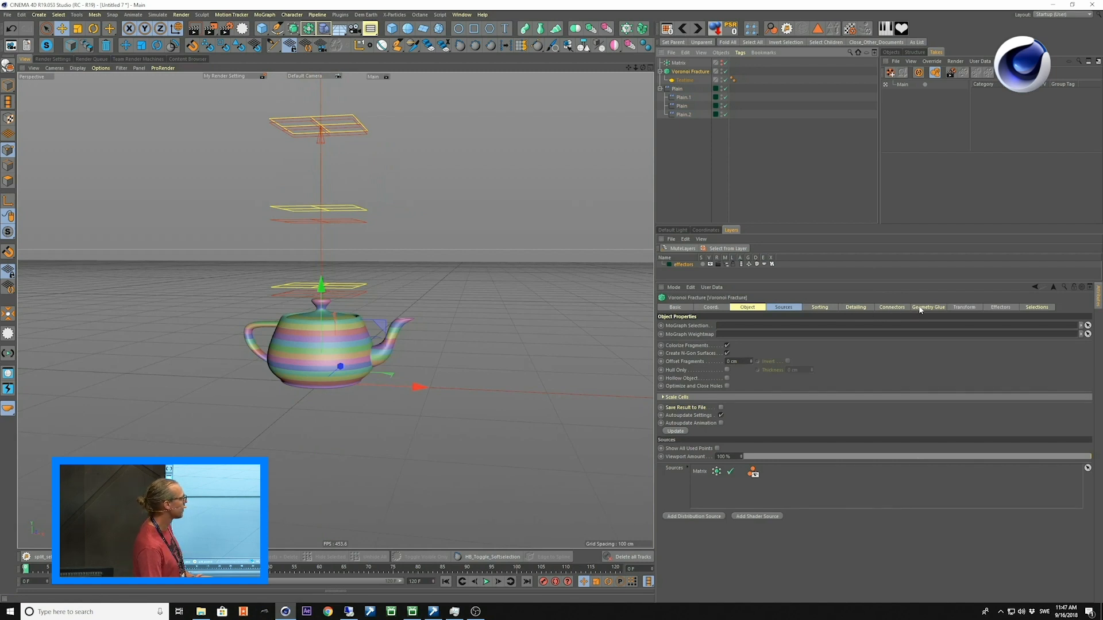
left_click(1002, 307)
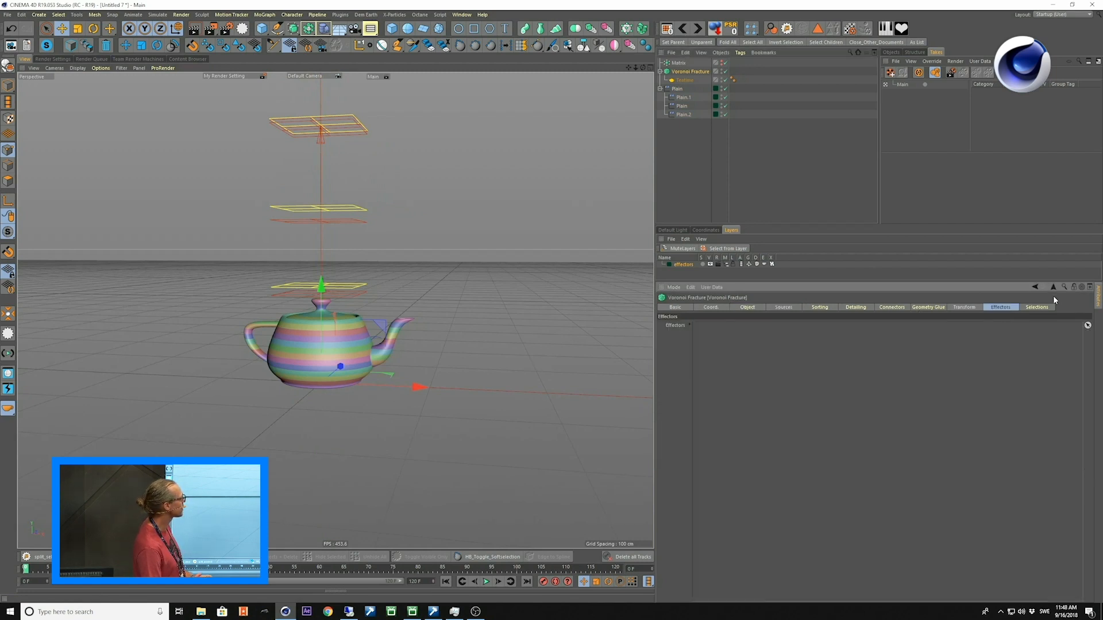
left_click(676, 90)
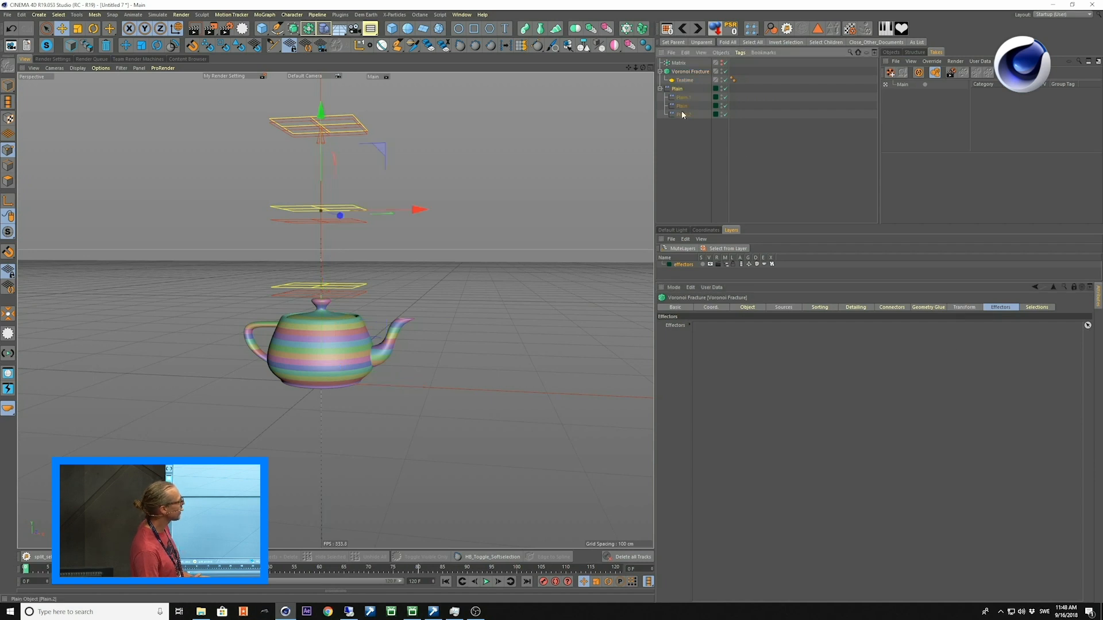
left_click_drag(747, 358, 749, 381)
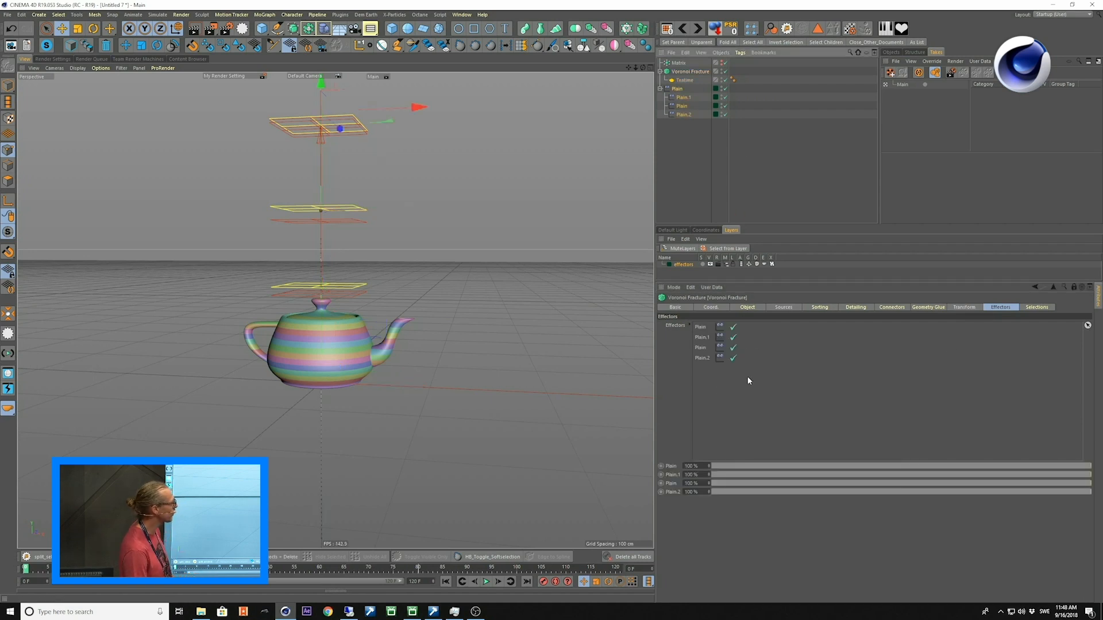
Play and scrub the animation to examine how the effectors move the teapot's slices, viewed from closer and above.
key("F8")
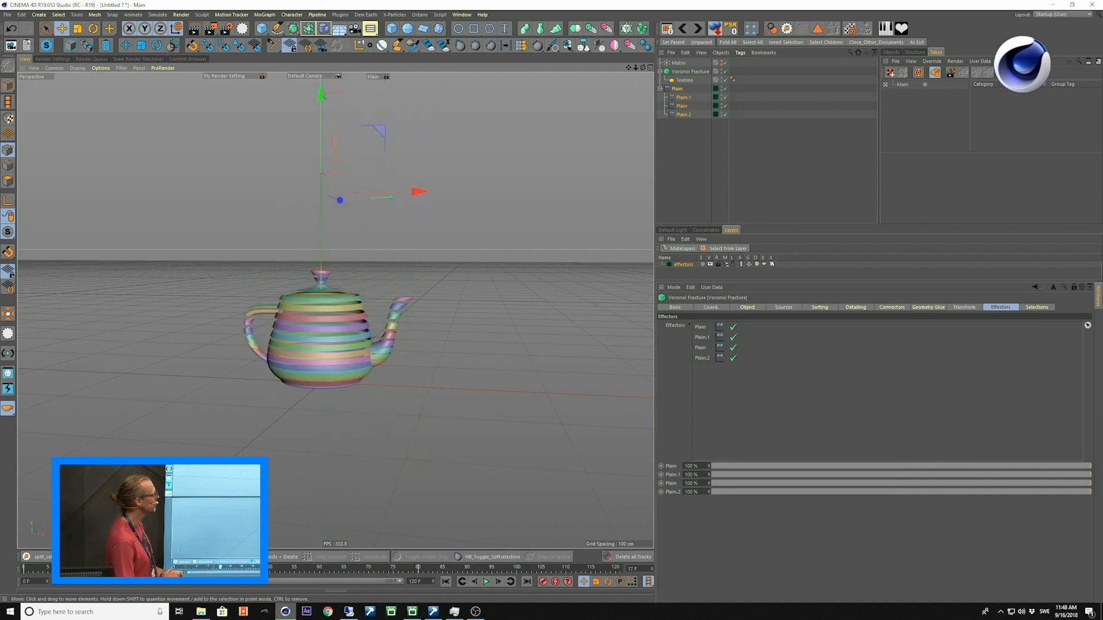
left_click_drag(312, 569, 167, 568)
left_click_drag(355, 300, 332, 303, "alt")
right_click_drag(332, 302, 360, 353, "alt")
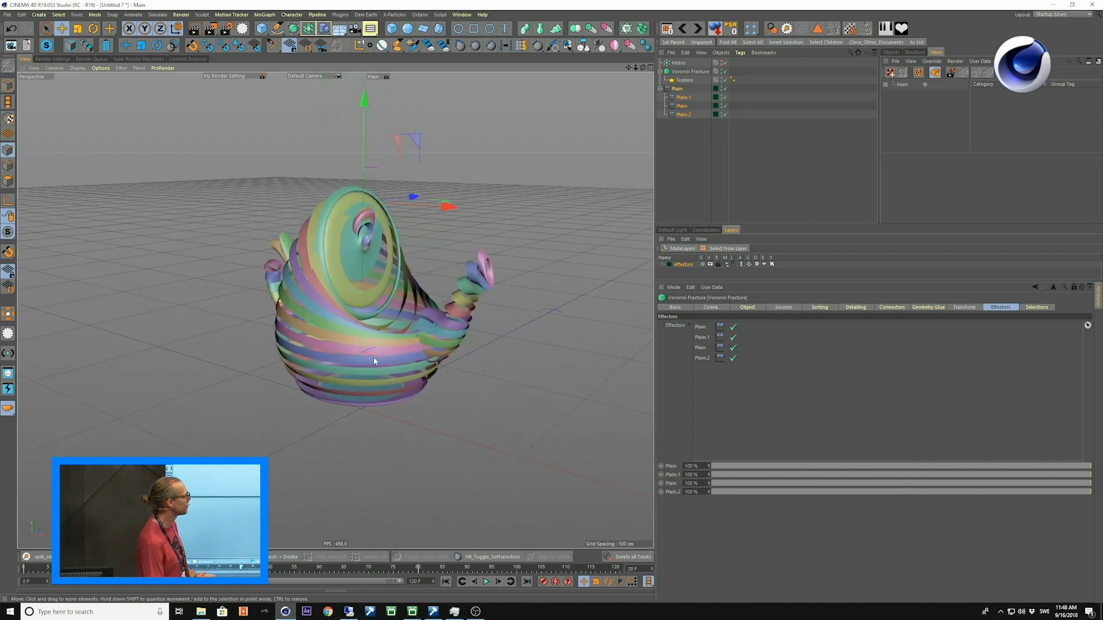
Rotate the Matrix object so the teapot is sliced diagonally.
left_click(681, 65)
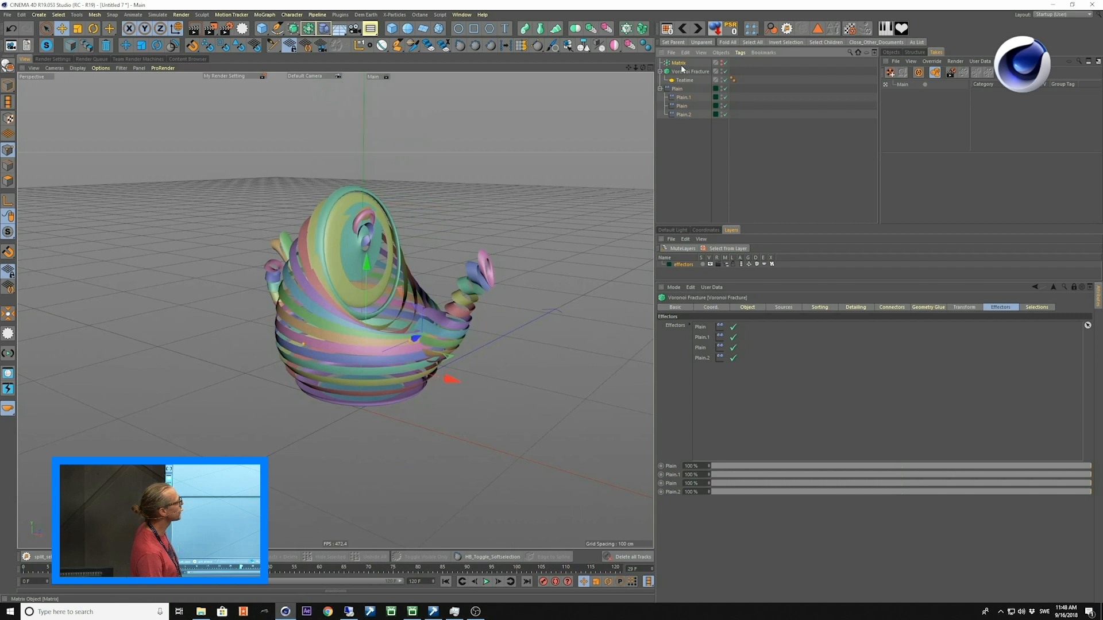
key("t")
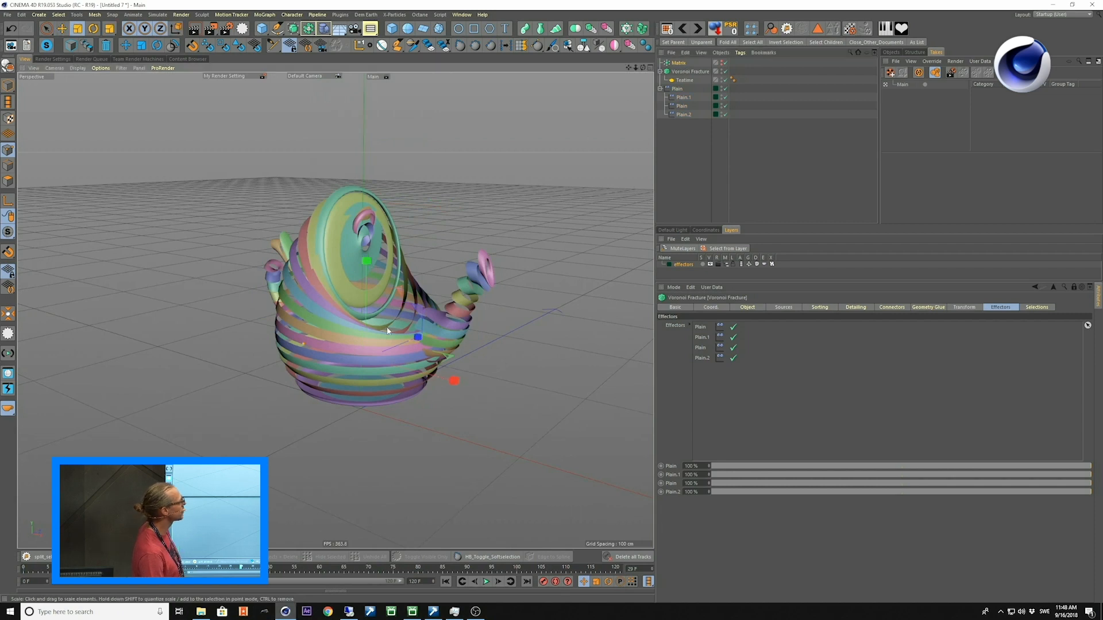
key("r")
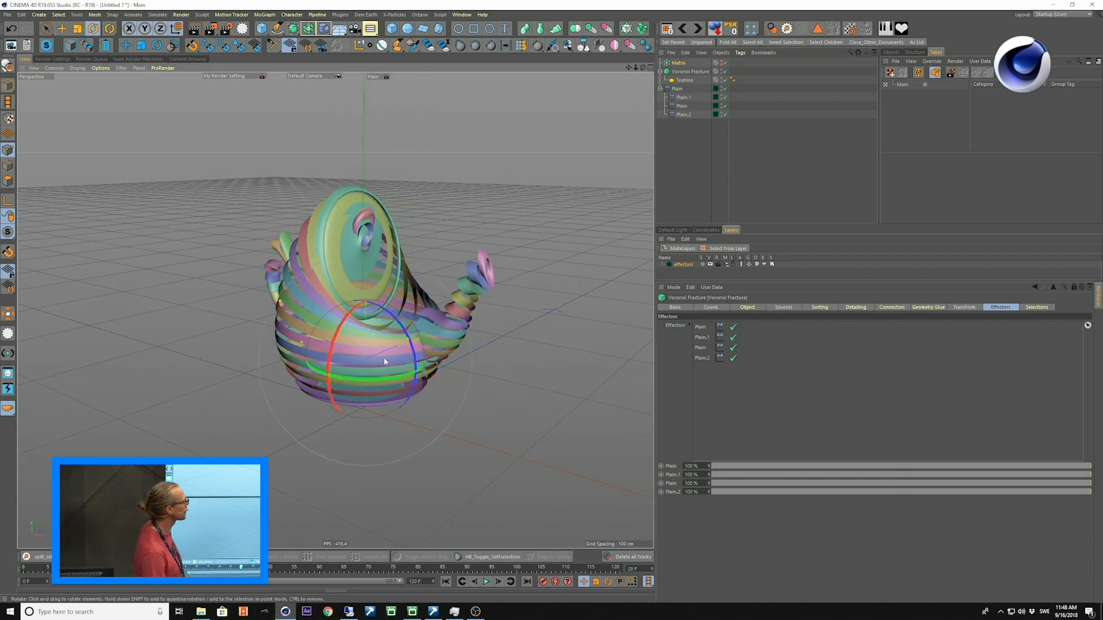
mouse_move(407, 384)
left_mouse_down()
mouse_move(379, 368)
mouse_move(438, 384)
mouse_move(411, 384)
mouse_move(484, 384)
mouse_move(415, 384)
left_mouse_up()
Switch to the open 01_Gearbox_v06.c4d project and scrub its timeline to examine the gearbox animation.
key("v")
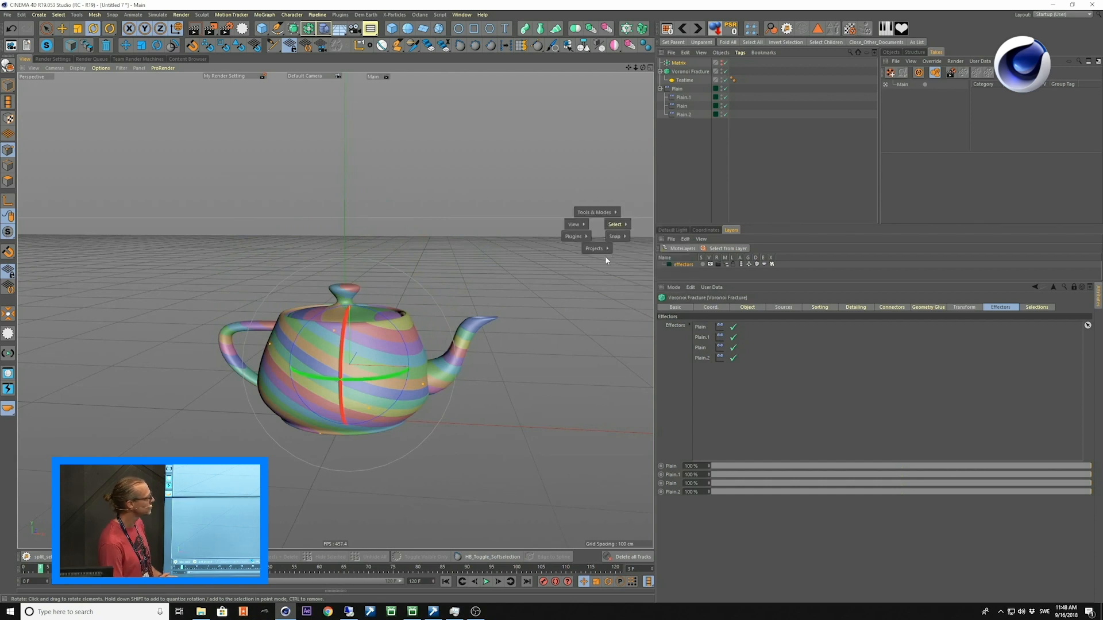
mouse_move(597, 249)
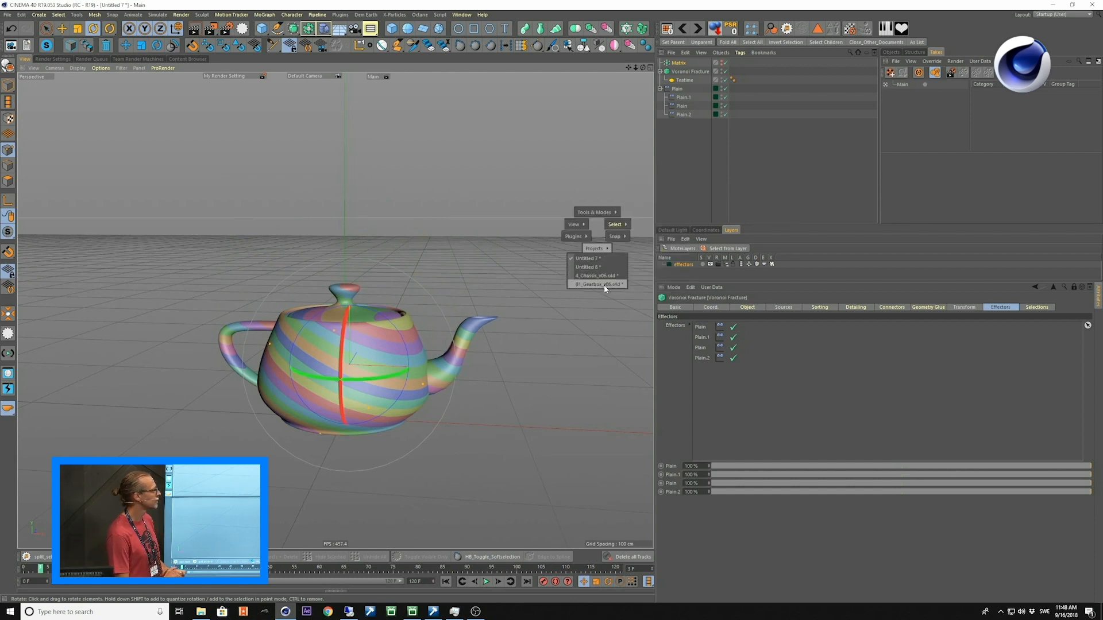
left_click(600, 284)
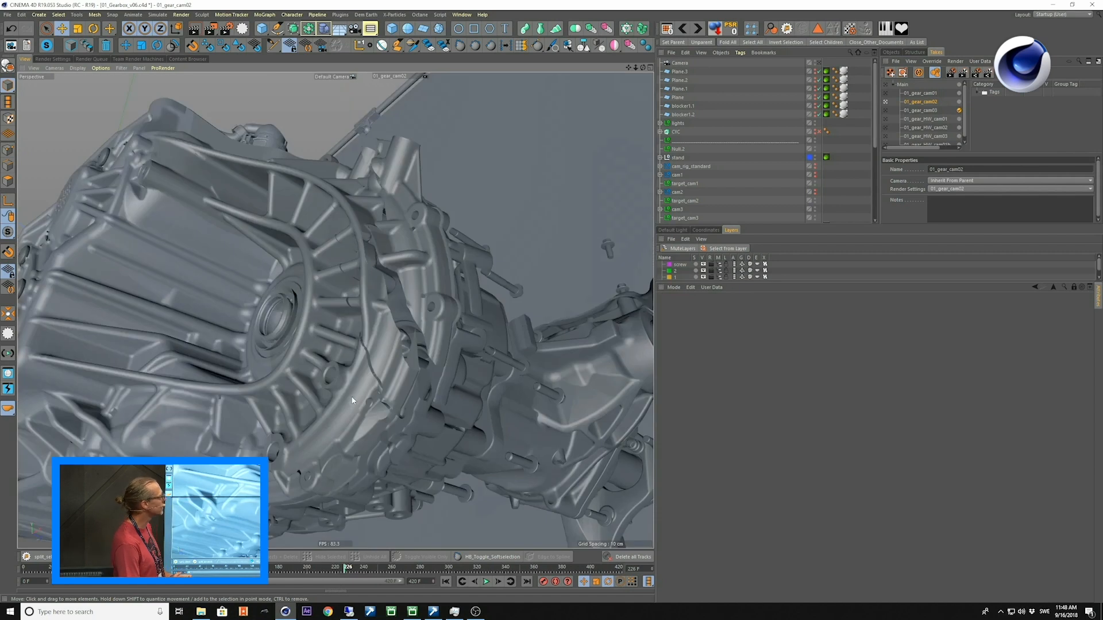
left_click_drag(347, 568, 205, 568)
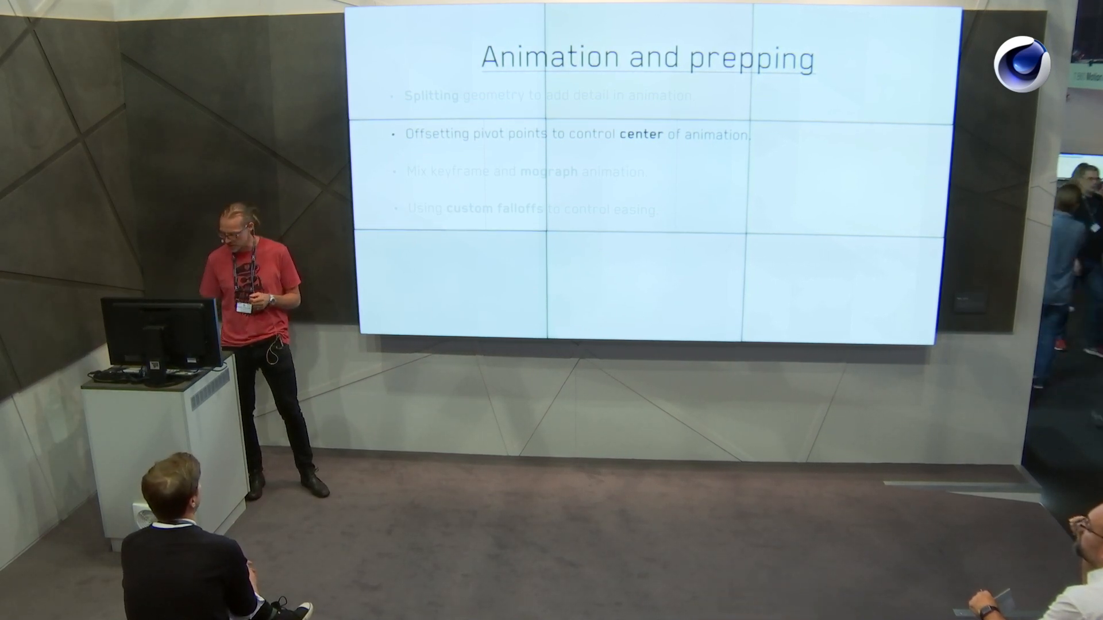
Switch from the slides back to Cinema 4D and make the segmented plane editable.
key("alt+Tab")
left_click_drag(528, 135, 560, 120, "alt")
left_click(720, 39)
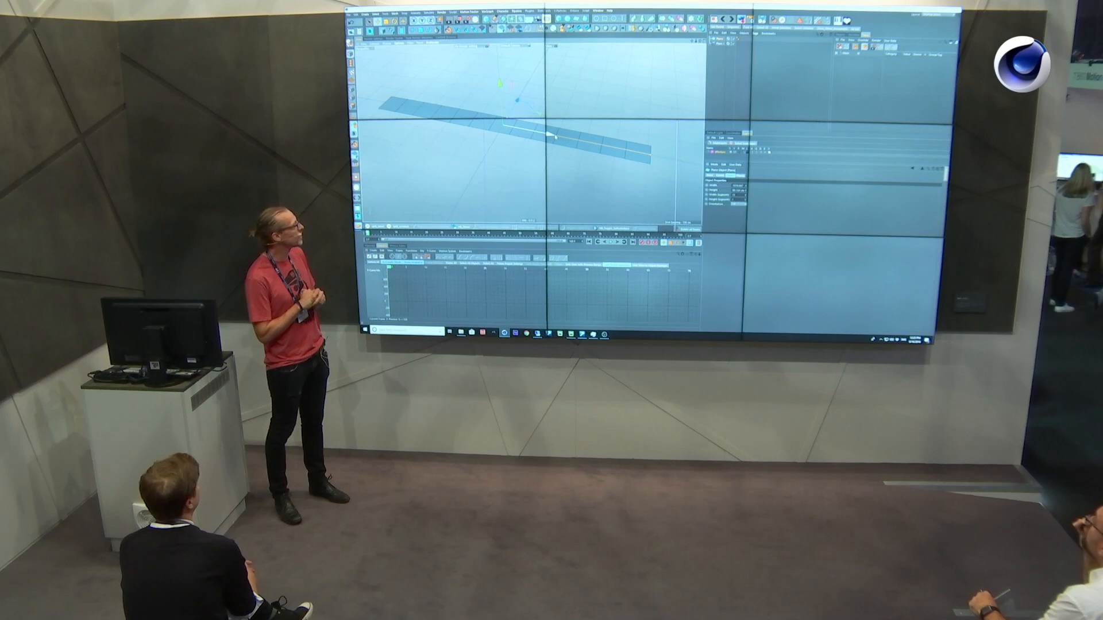
key("c")
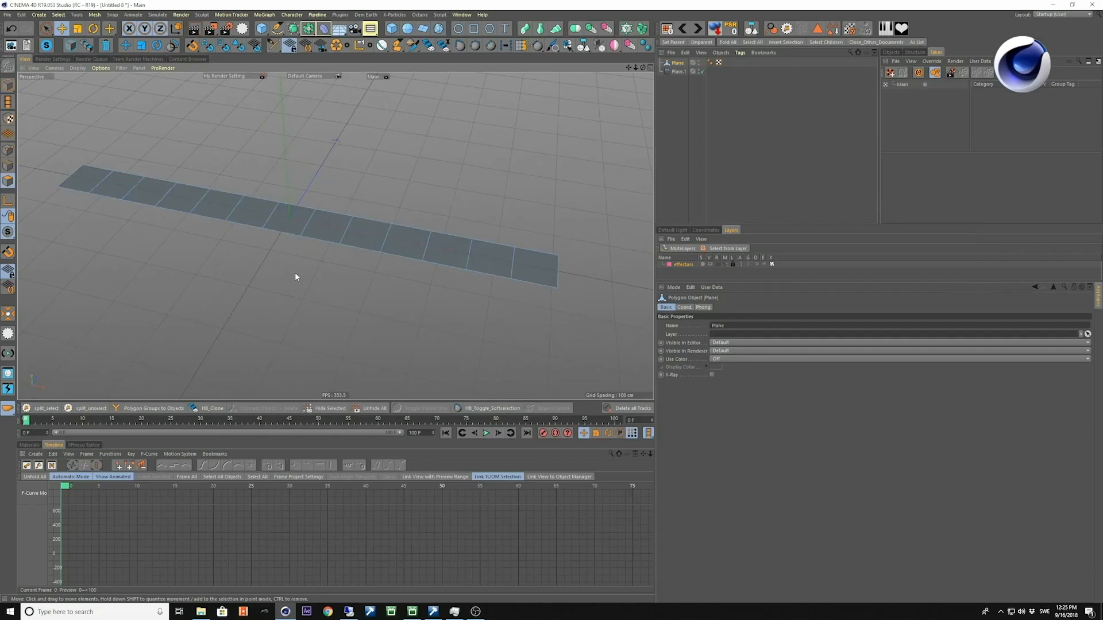
Select all polygons of the plane and disconnect them from each other.
key("ctrl+a")
left_click_drag(295, 274, 315, 272, "alt")
right_click(313, 234)
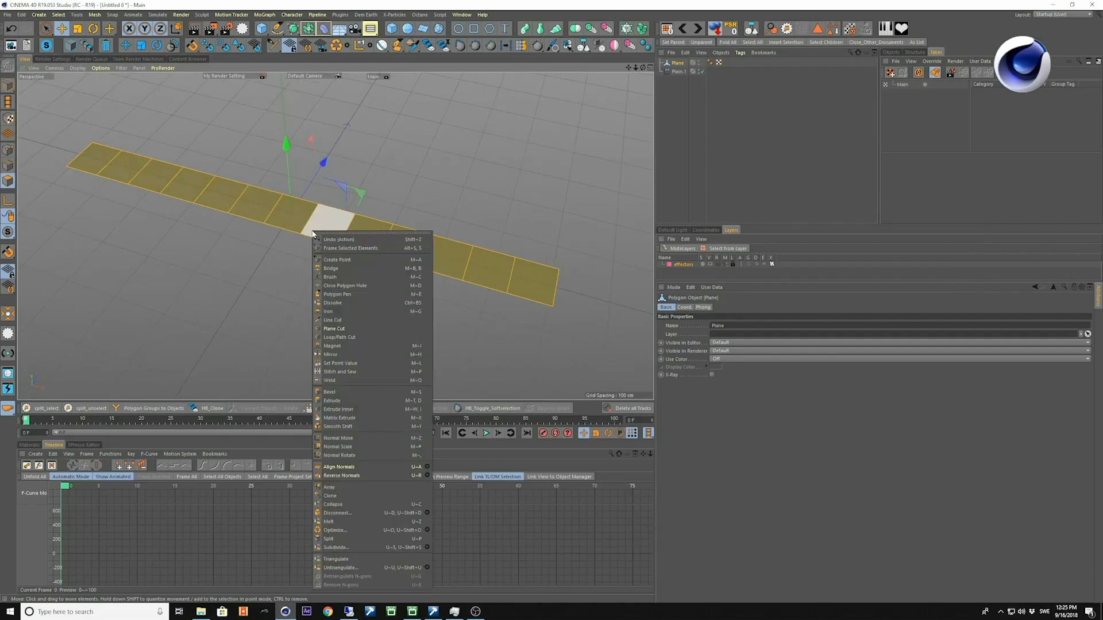
left_click(369, 513)
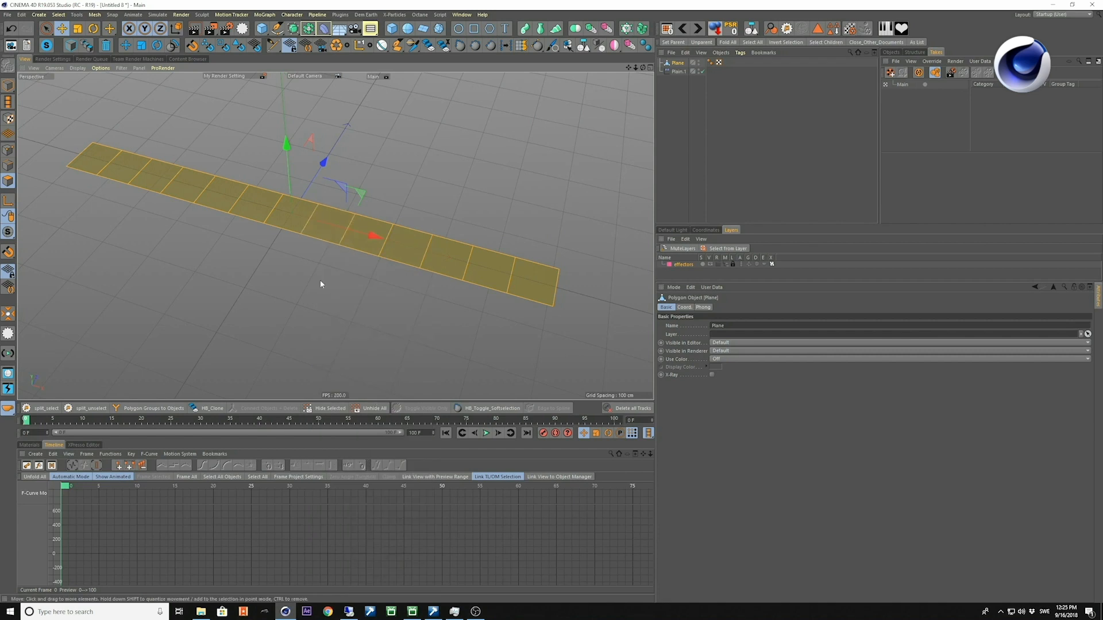
Disconnect all selected polygons of the plane from each other with Preserve Groups turned off.
right_click(331, 233)
left_click(444, 514)
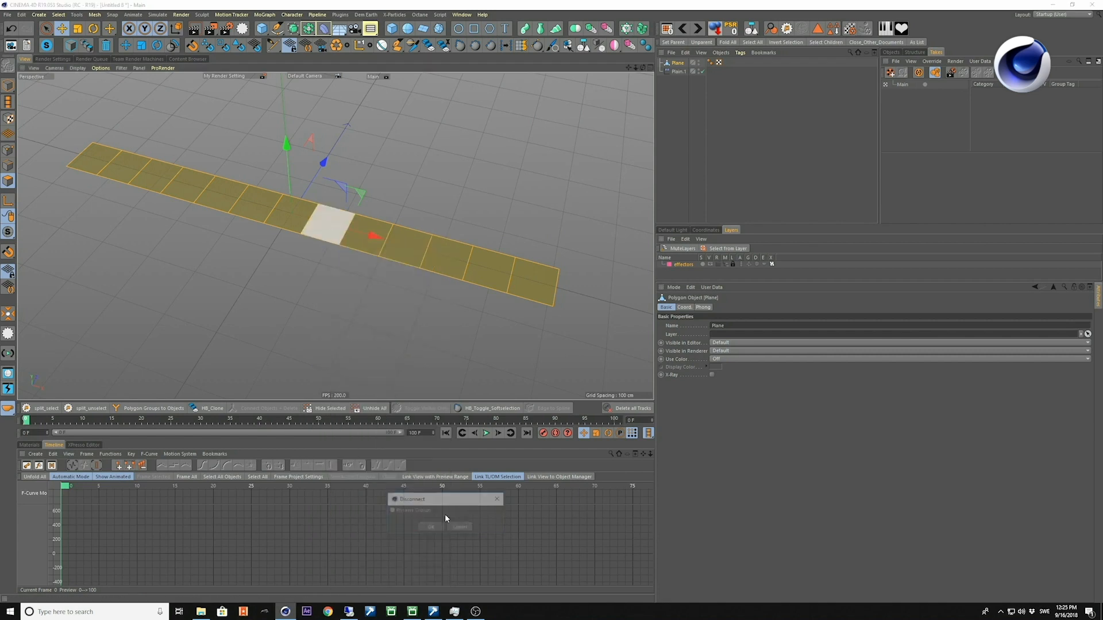
left_click_drag(430, 502, 328, 295)
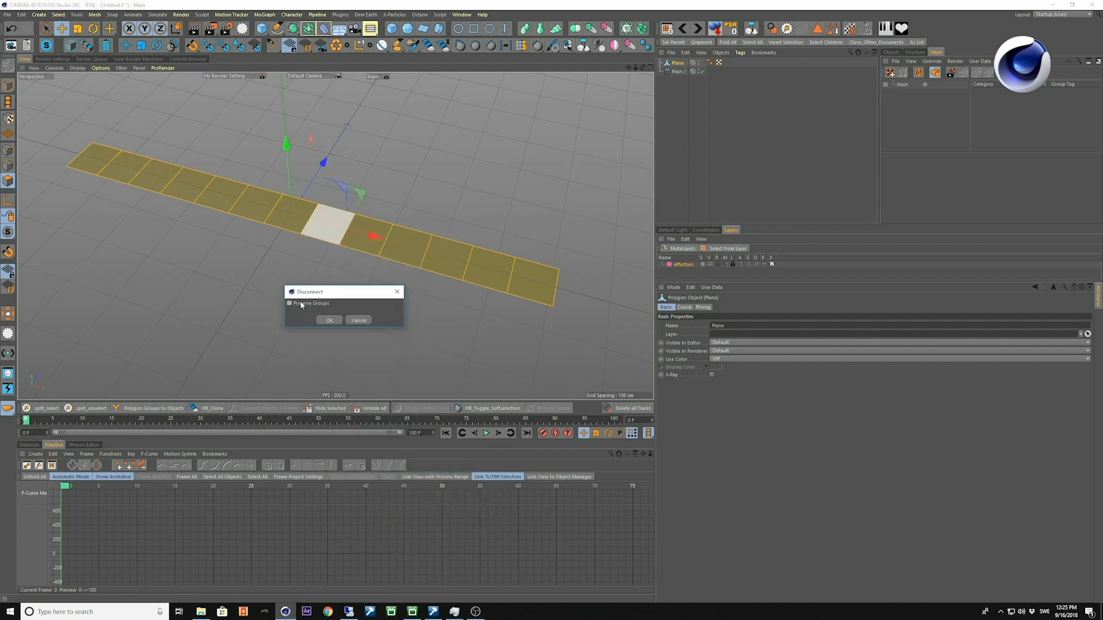
left_click(330, 320)
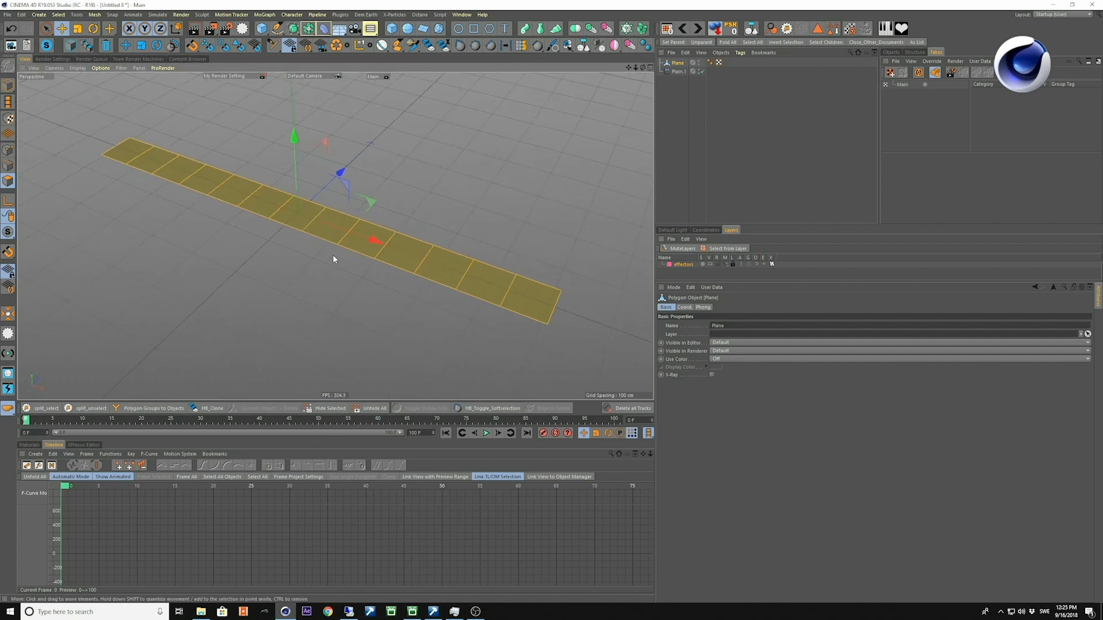
Try moving single polygons near the middle of the plane out of the strip, undoing the moves.
left_click(325, 232)
left_click_drag(330, 171, 330, 148)
left_click_drag(344, 236, 363, 271, "alt")
key("ctrl+z")
left_click(369, 234)
left_click_drag(365, 192, 366, 173)
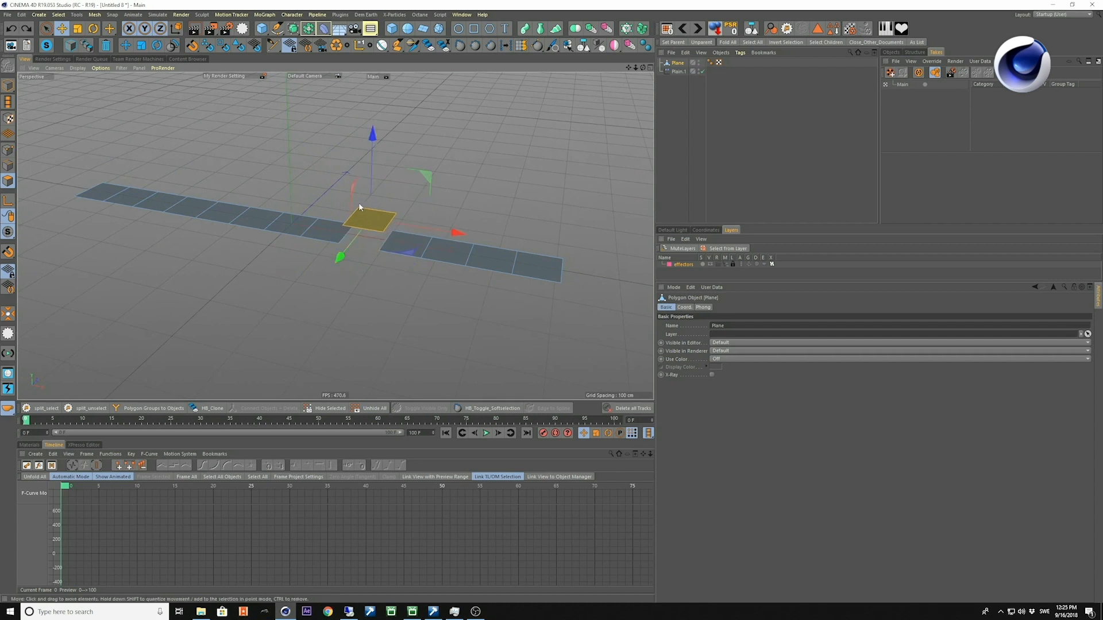
key("ctrl+z")
Separate all the plane's polygons into objects with Polygon Groups to Objects and delete the original plane without its children.
key("ctrl+a")
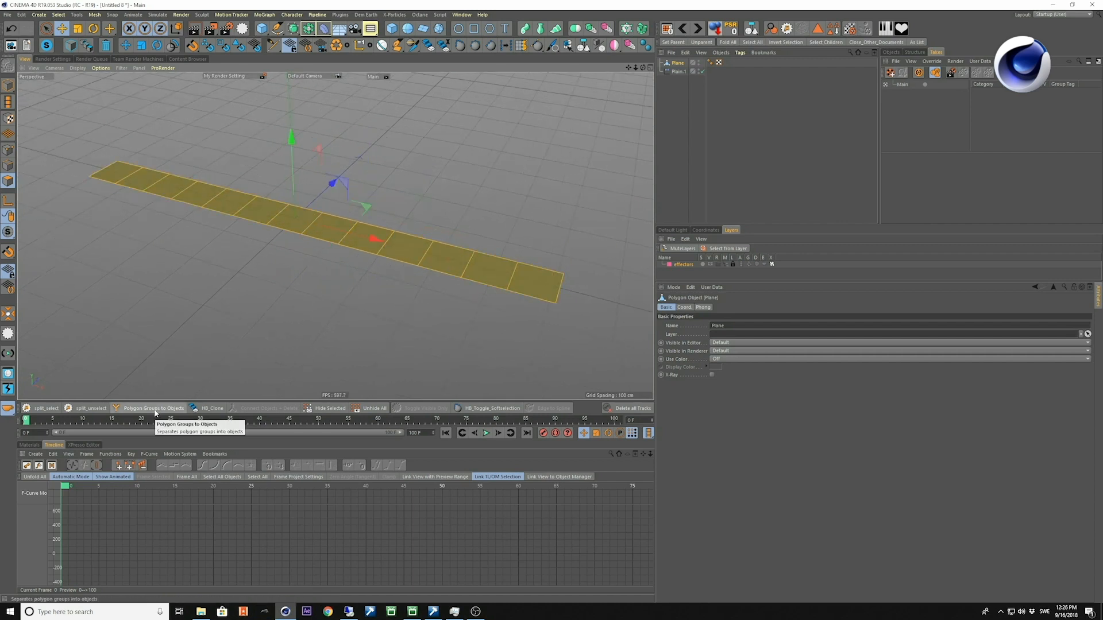
left_click(635, 225)
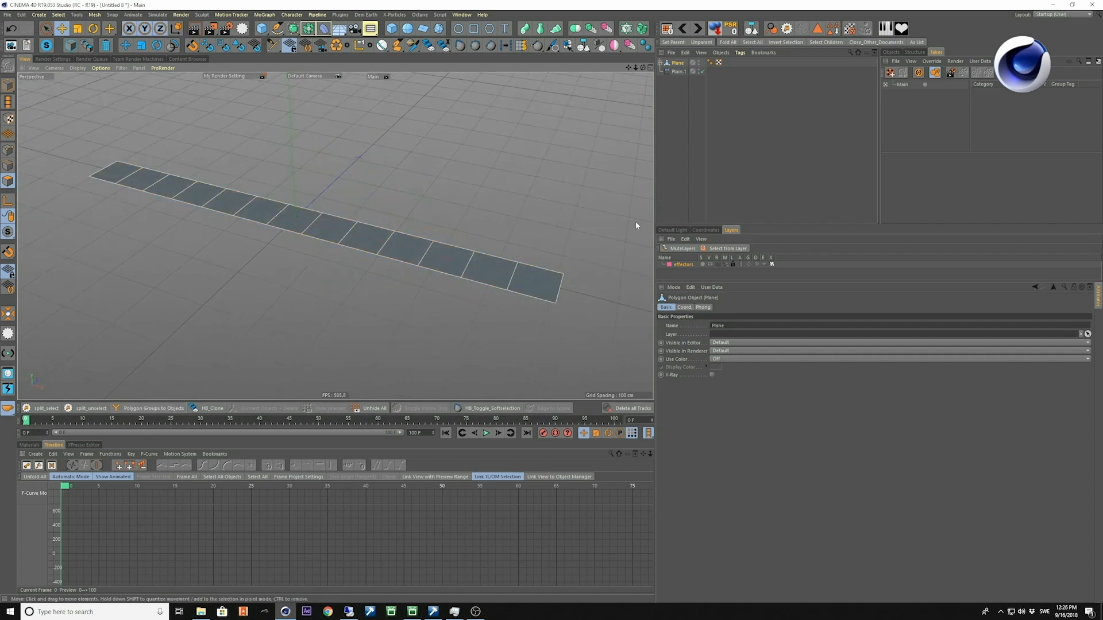
left_click(660, 62)
key("alt+Delete")
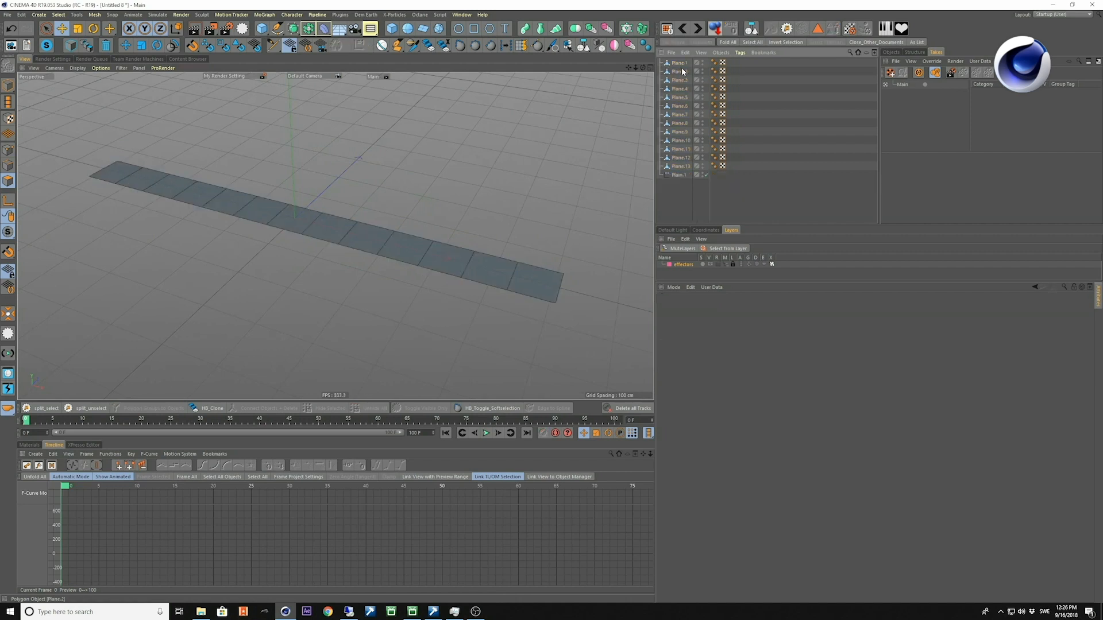
Center the axes of Plane.1 to Plane.13 on their own geometry using Axis Center with X at 0 %.
left_click(680, 71)
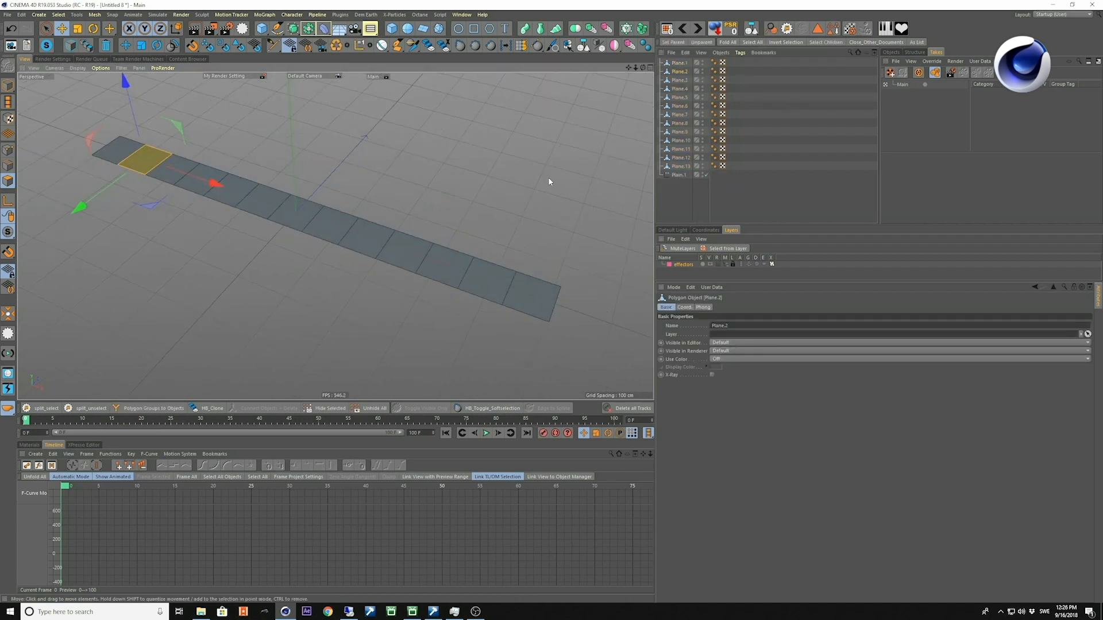
key("shift+a")
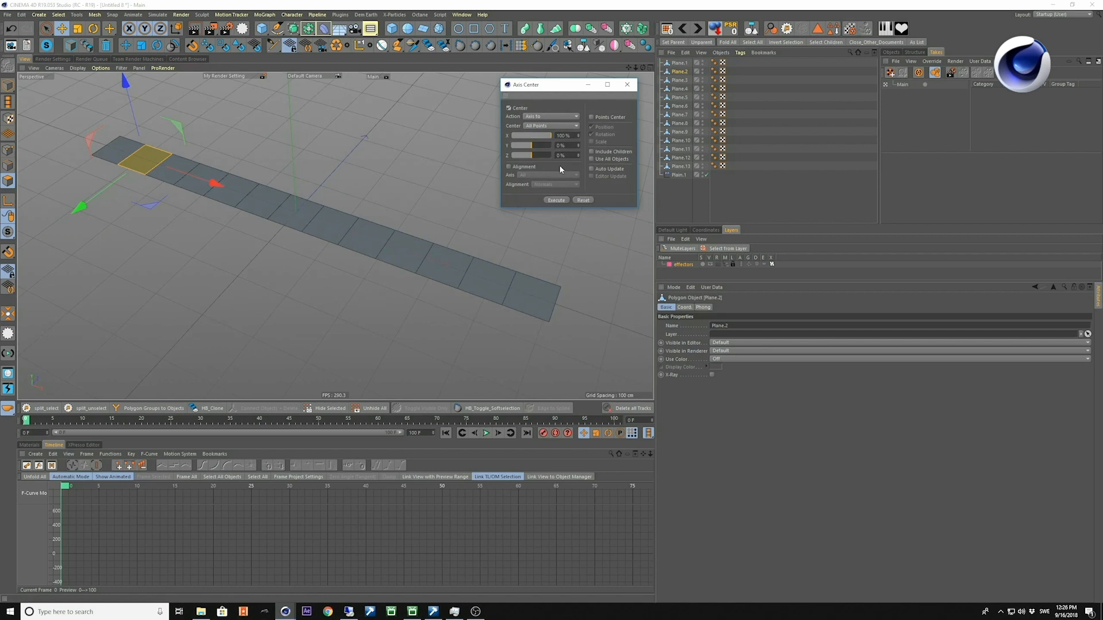
left_click(683, 63)
left_click(680, 166, "shift")
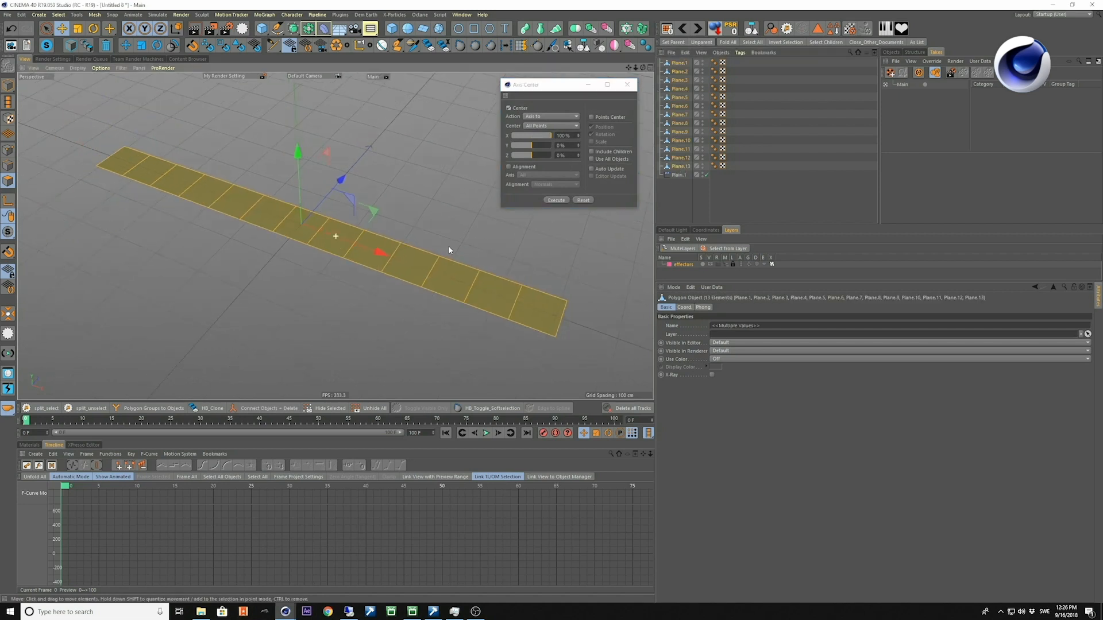
left_click(567, 135)
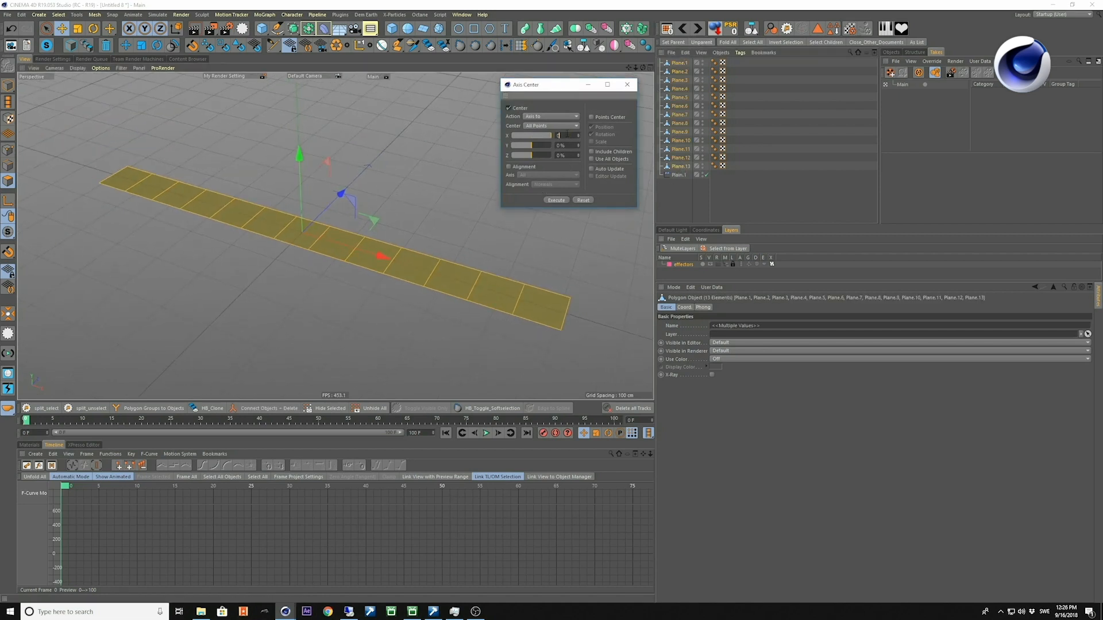
middle_click_drag(440, 313, 418, 303, "alt")
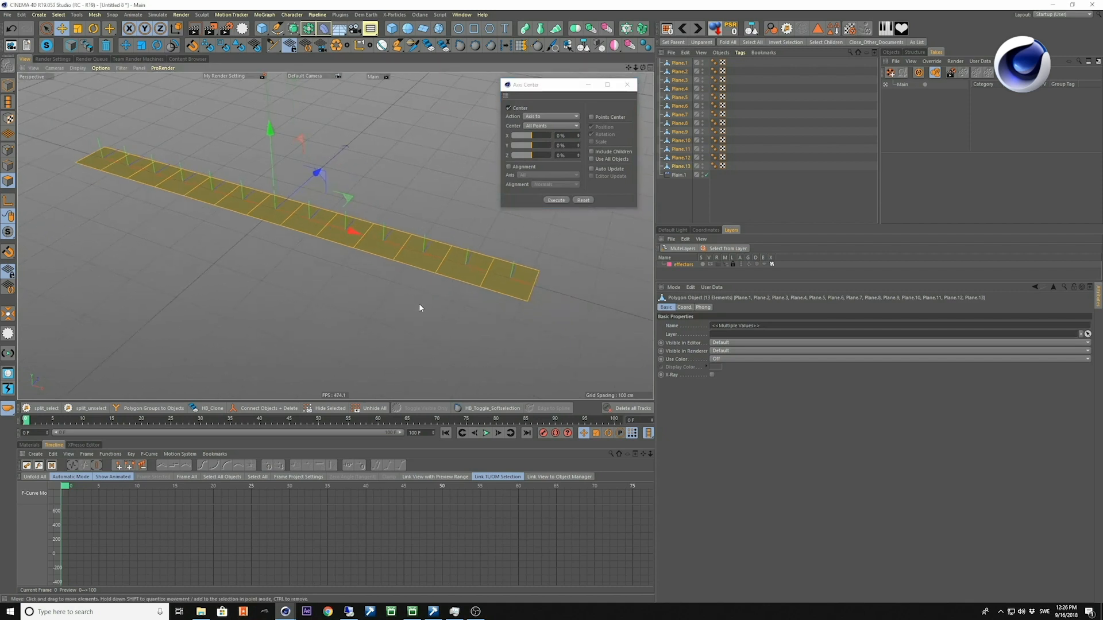
Inspect the axis position of several individual plane pieces along the strip.
left_click(420, 304)
left_click(496, 304)
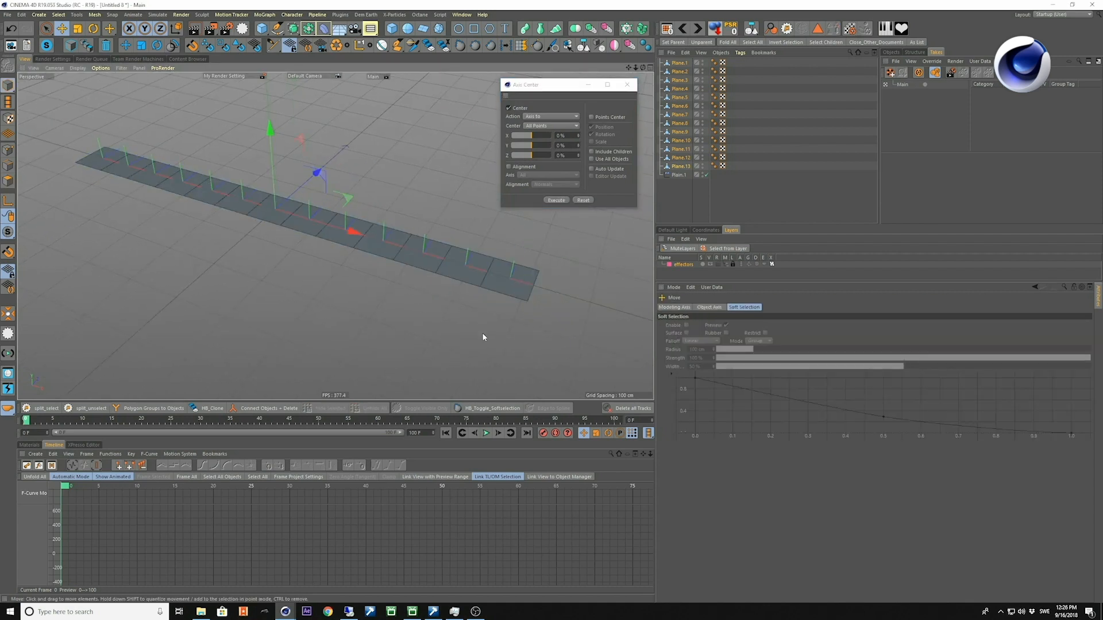
left_click(501, 277)
left_click(428, 259)
left_click(386, 250)
left_click(354, 239)
right_click_drag(379, 270, 411, 331, "alt")
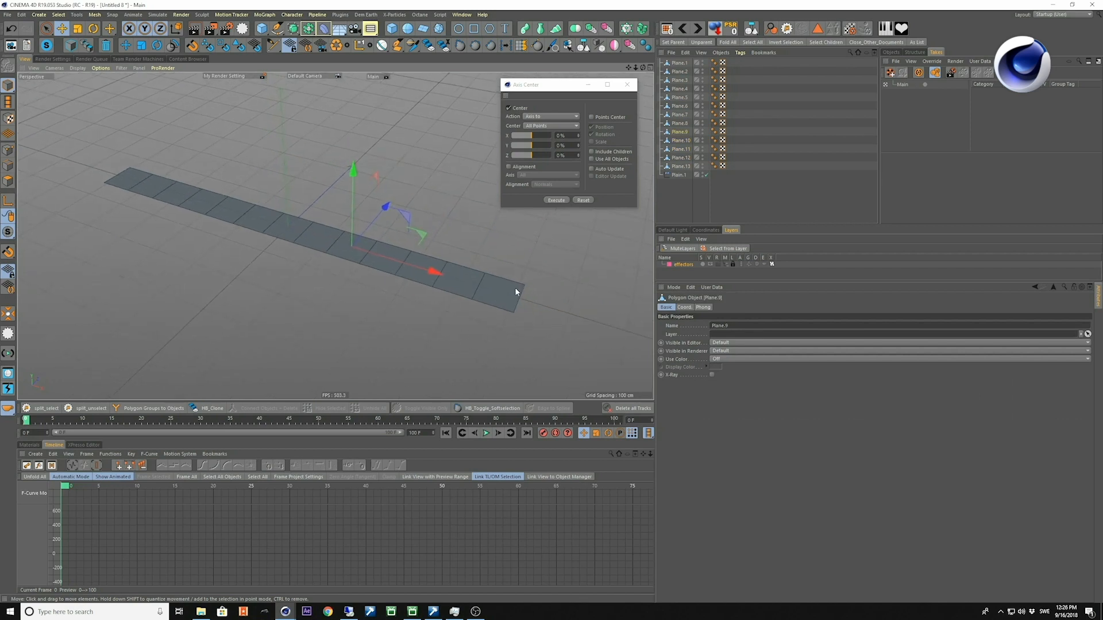
Create a Fracture object and place Plane.1 to Plane.13 inside it as children.
left_click(426, 240)
key("shift+c")
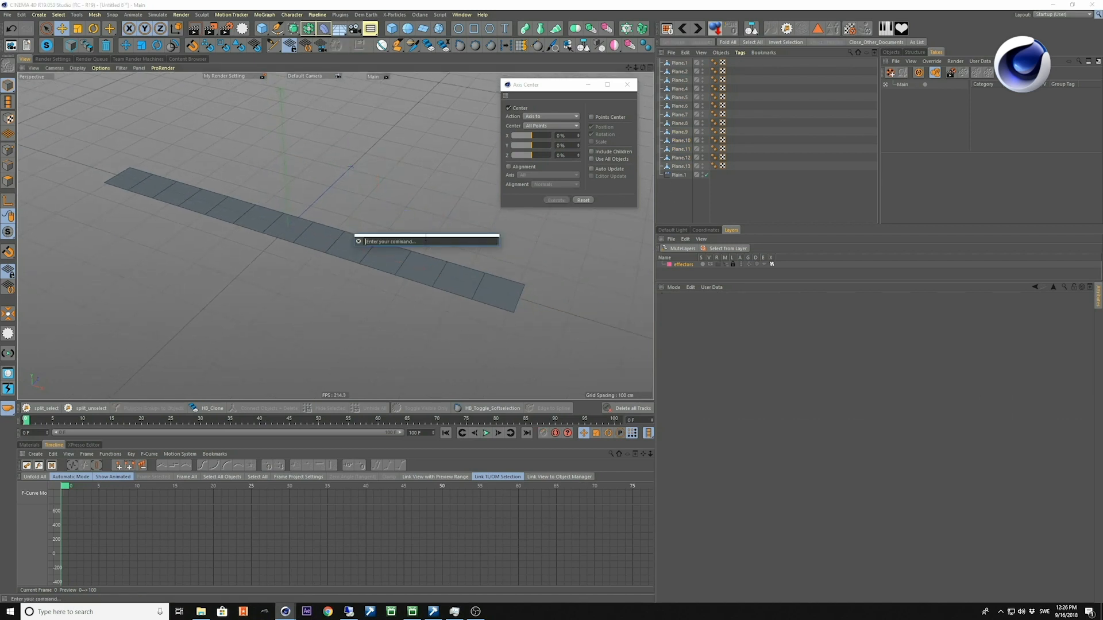
type("fract")
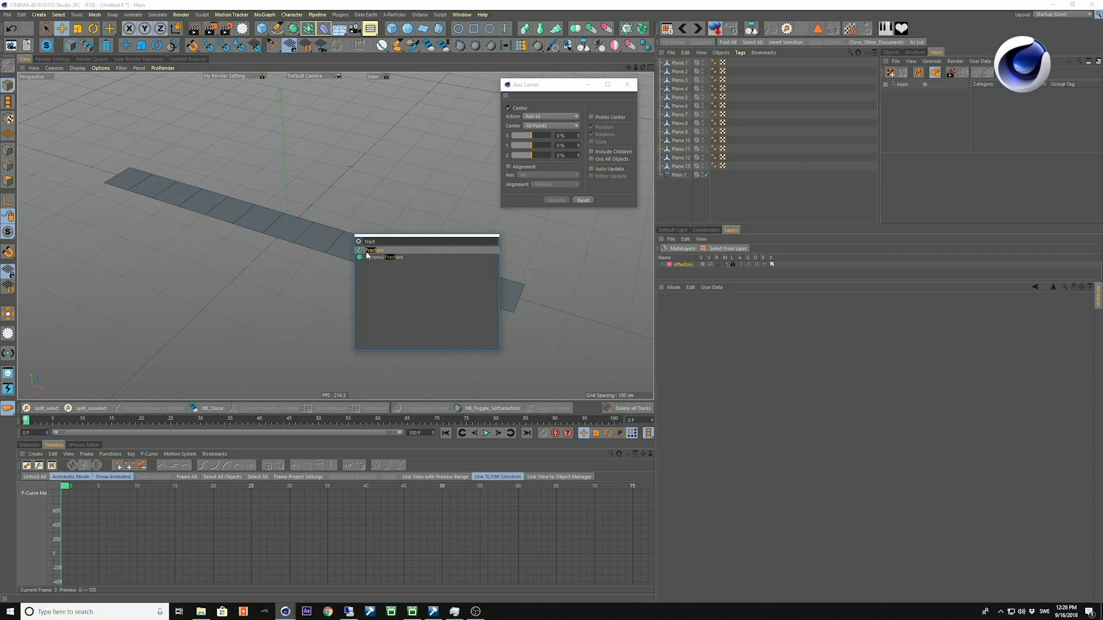
key("Return")
left_click(681, 175)
left_click(680, 72, "shift")
left_click_drag(684, 65, 681, 63)
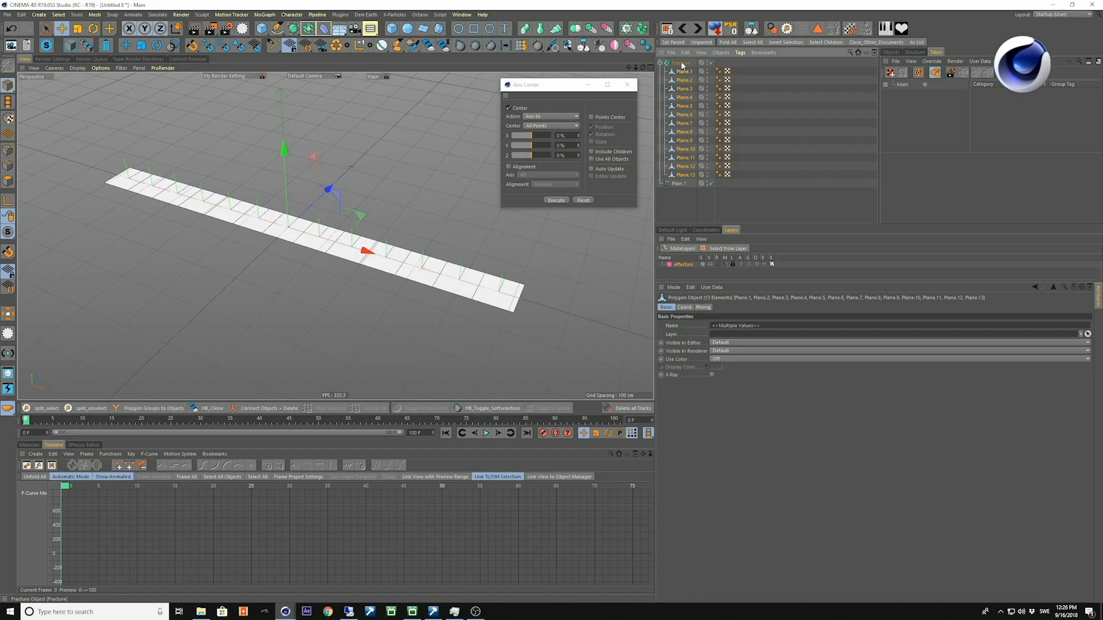
middle_click_drag(439, 282, 443, 293, "alt")
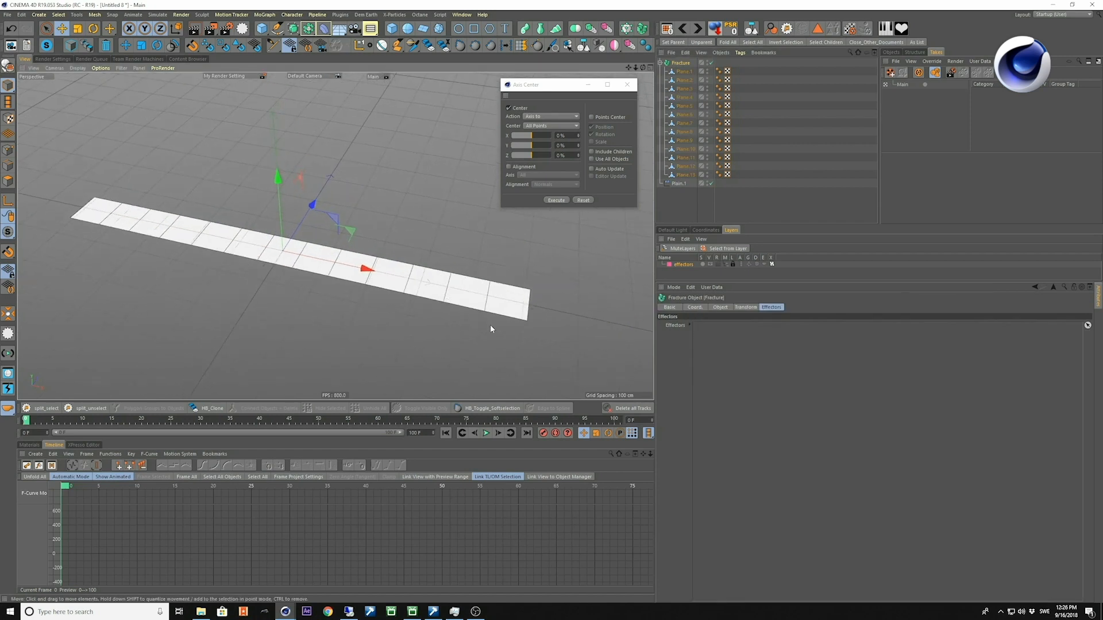
Assign the Plain.1 effector to the Fracture object and move the effector along the strip of pieces.
left_click_drag(679, 183, 704, 326)
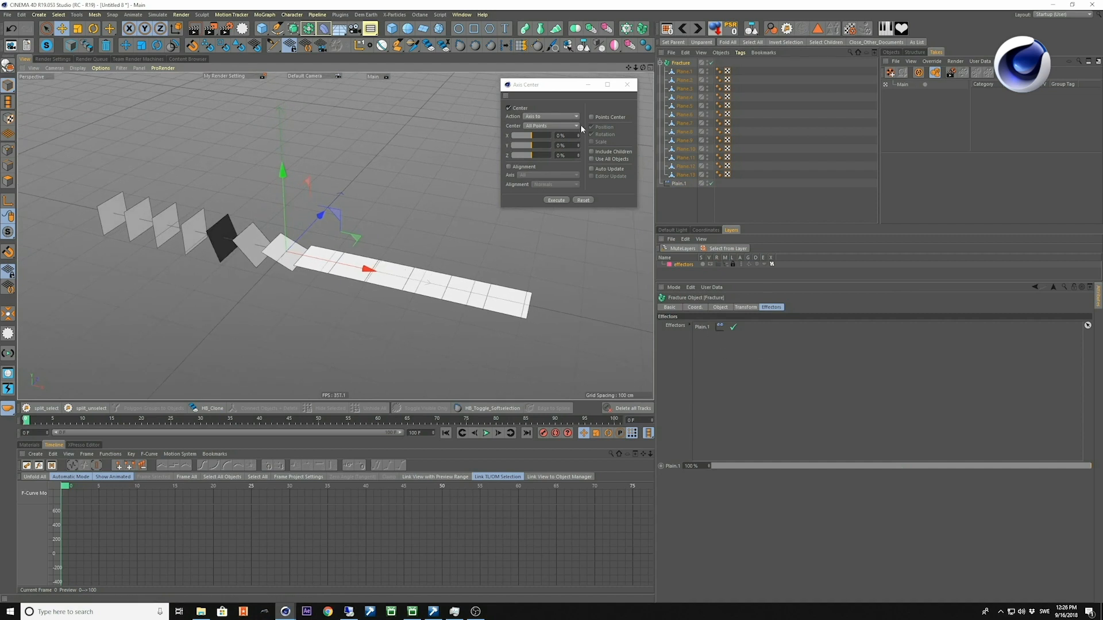
left_click(627, 85)
left_click(521, 193)
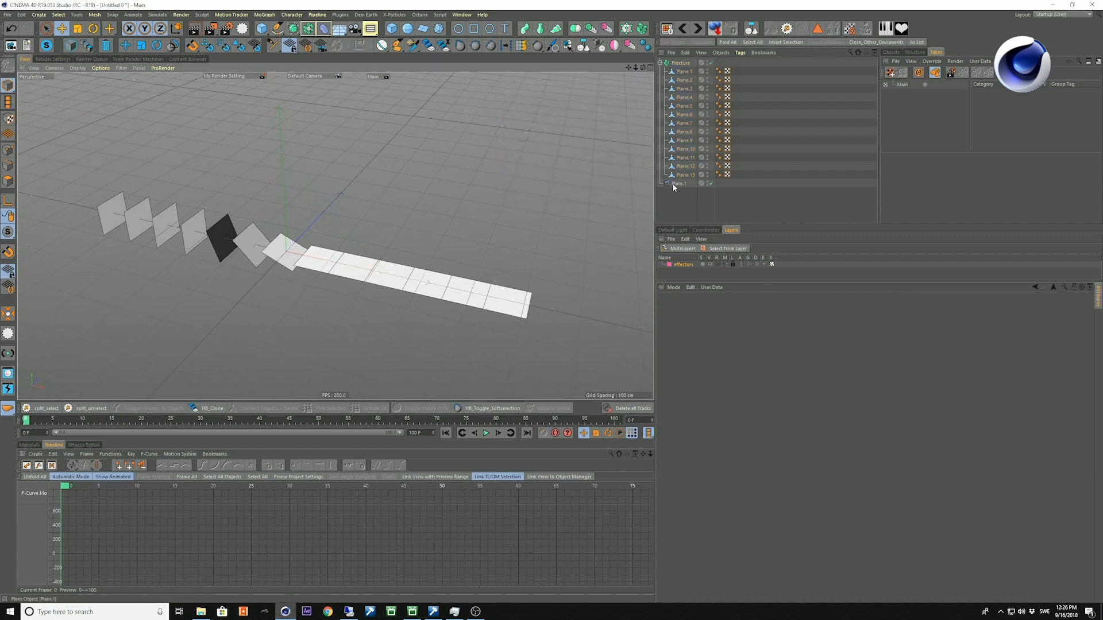
left_click(678, 184)
left_click_drag(275, 255, 394, 298)
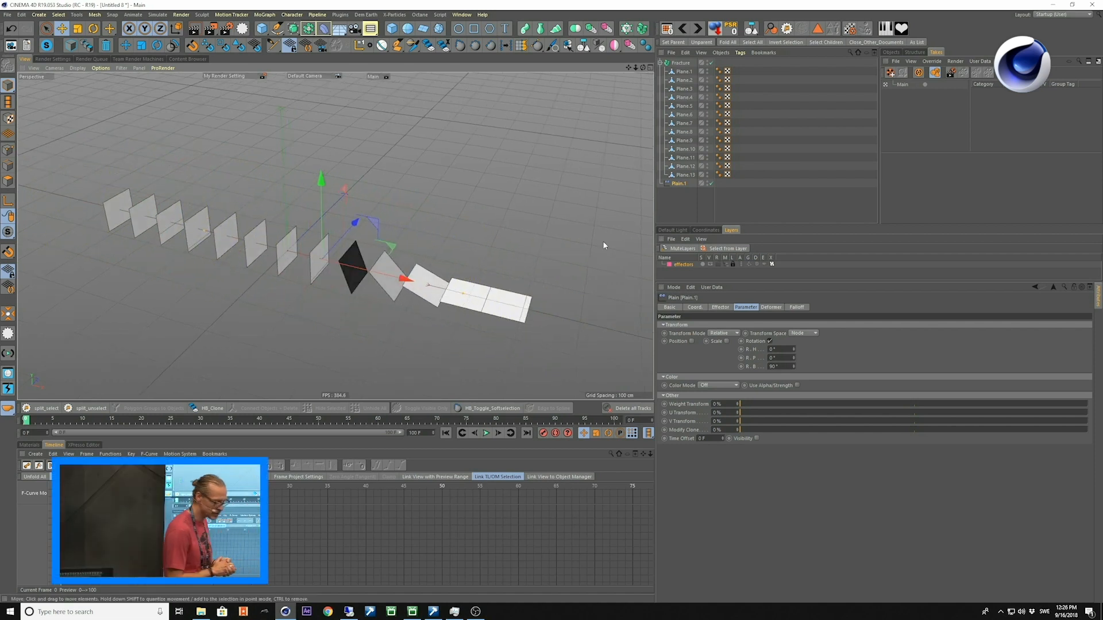
Disable the Fracture object and shift the axes of Plane.1 to Plane.13 to their edges using Axis Center with X at 100 %.
left_click(692, 199)
left_click(684, 175)
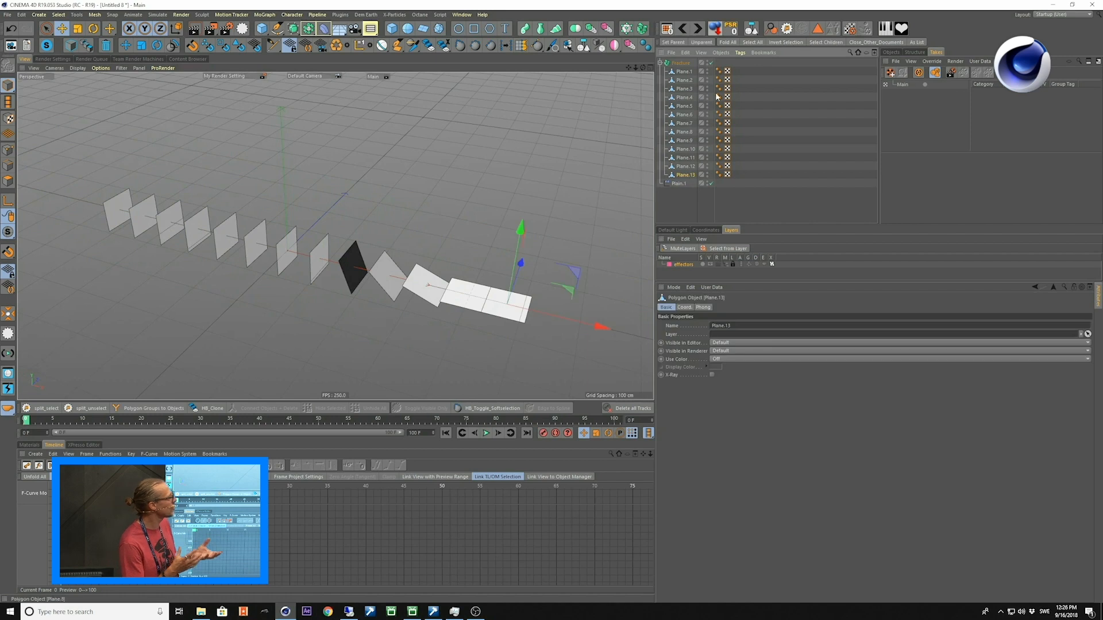
left_click(711, 63)
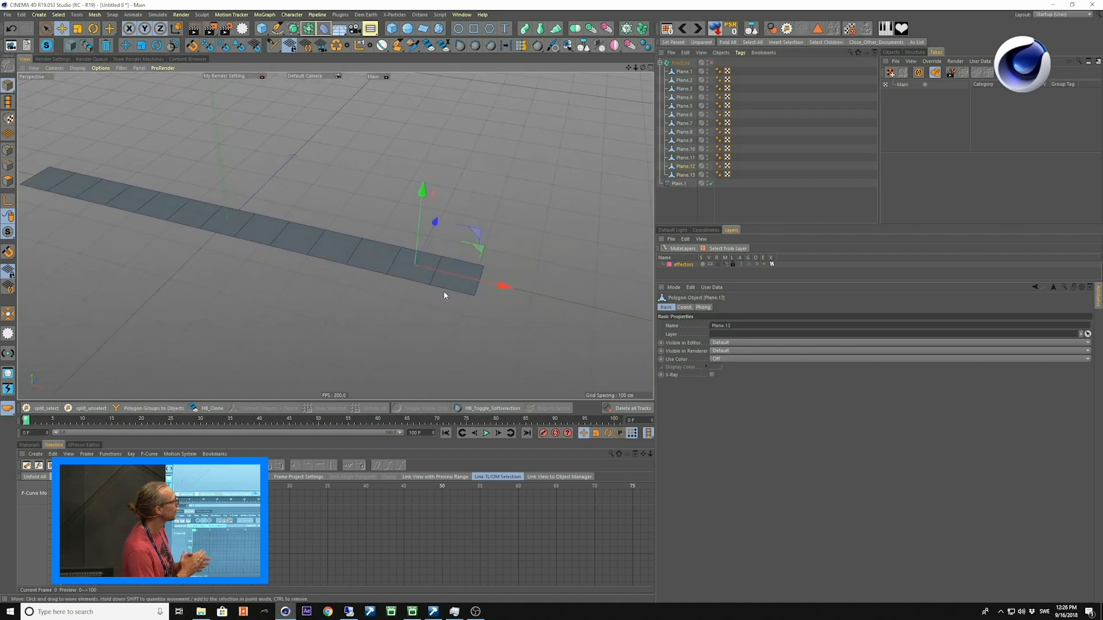
left_click(682, 72, "shift")
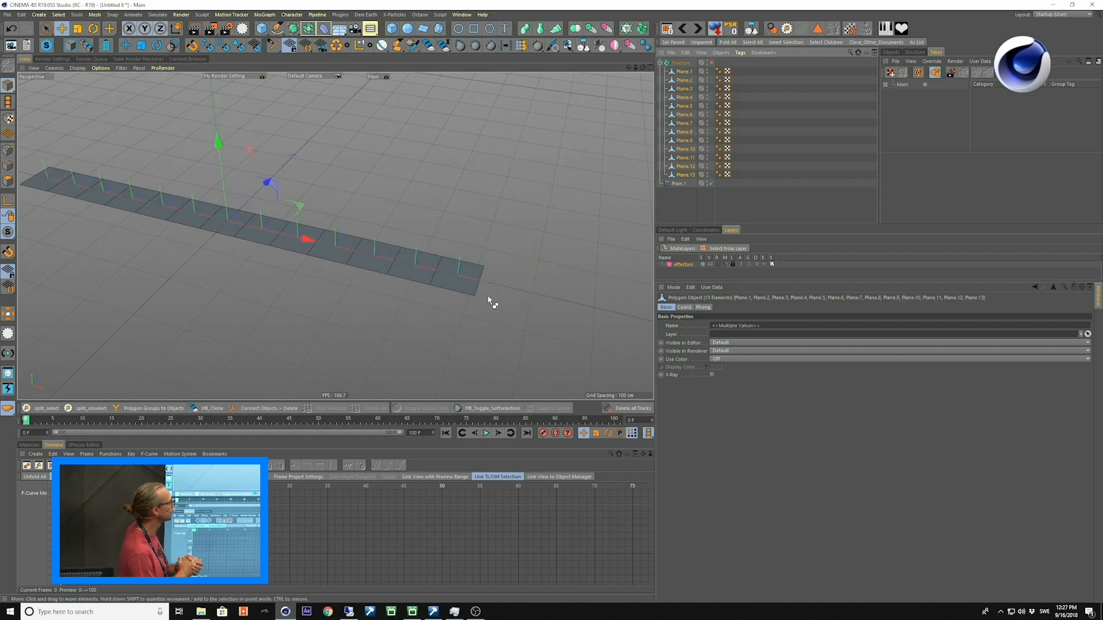
key("shift+a")
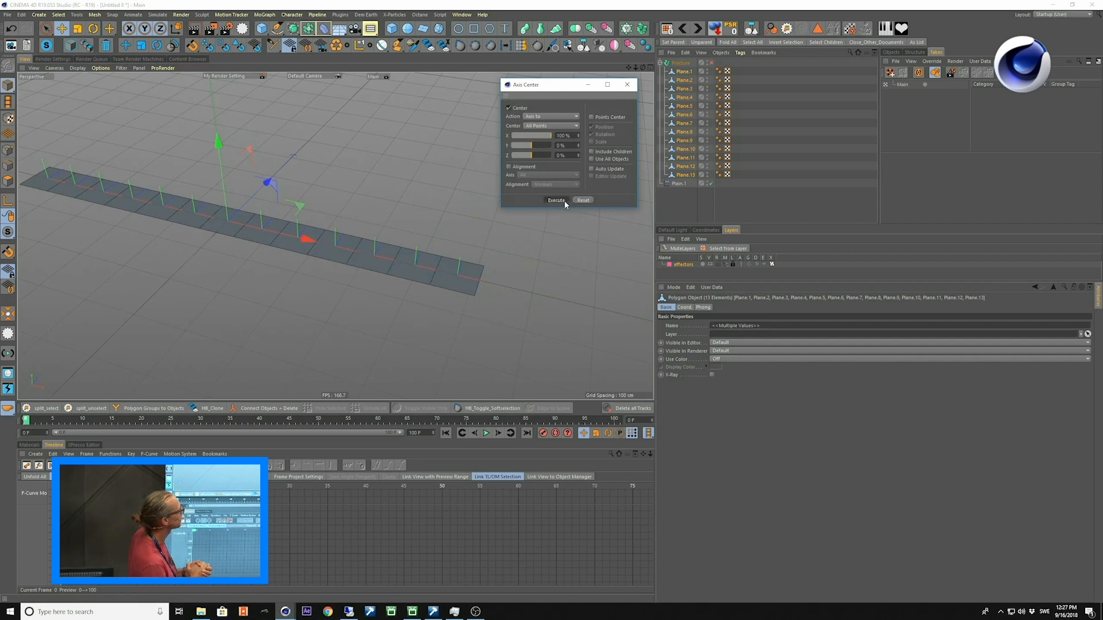
Check the edge-aligned axis position on several individual plane pieces.
right_click_drag(473, 292, 494, 268, "alt")
left_click_drag(494, 268, 489, 309, "alt")
left_click(525, 274)
left_click_drag(465, 346, 483, 345, "alt")
left_click(454, 331)
left_click_drag(337, 236, 444, 299, "alt")
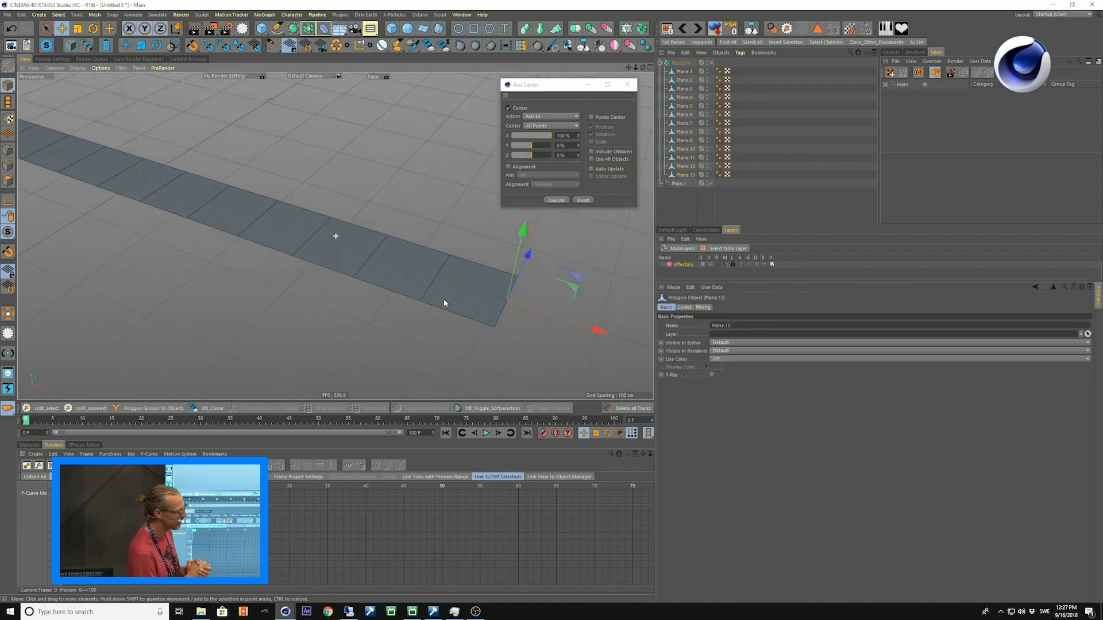
left_click(403, 271)
left_click(340, 252)
left_click(241, 224)
Re-enable the Fracture object and move the Plain.1 effector along the strip to rotate the pieces about their edges.
left_click(627, 86)
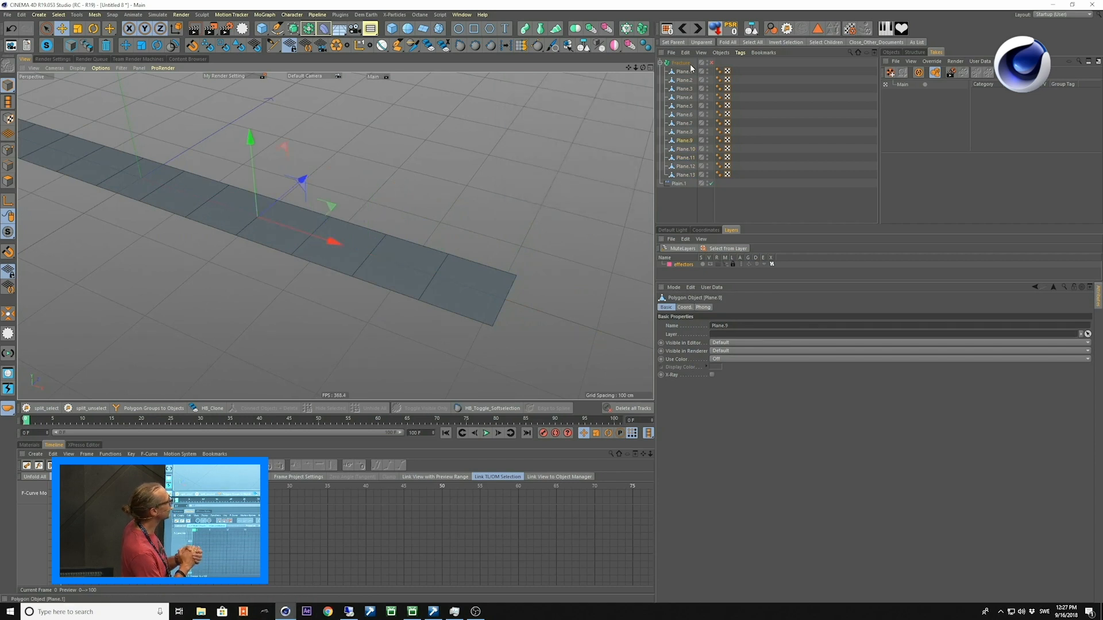
left_click(711, 63)
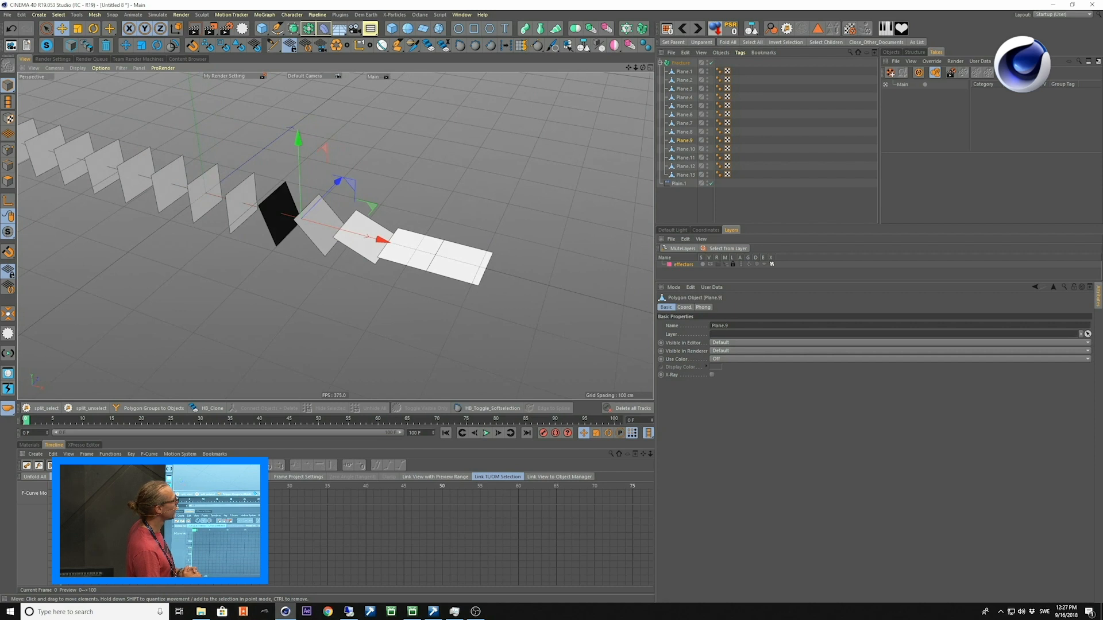
left_click(673, 210)
left_click(678, 183)
scroll(603, 294, "down", 2)
left_click_drag(394, 244, 408, 300)
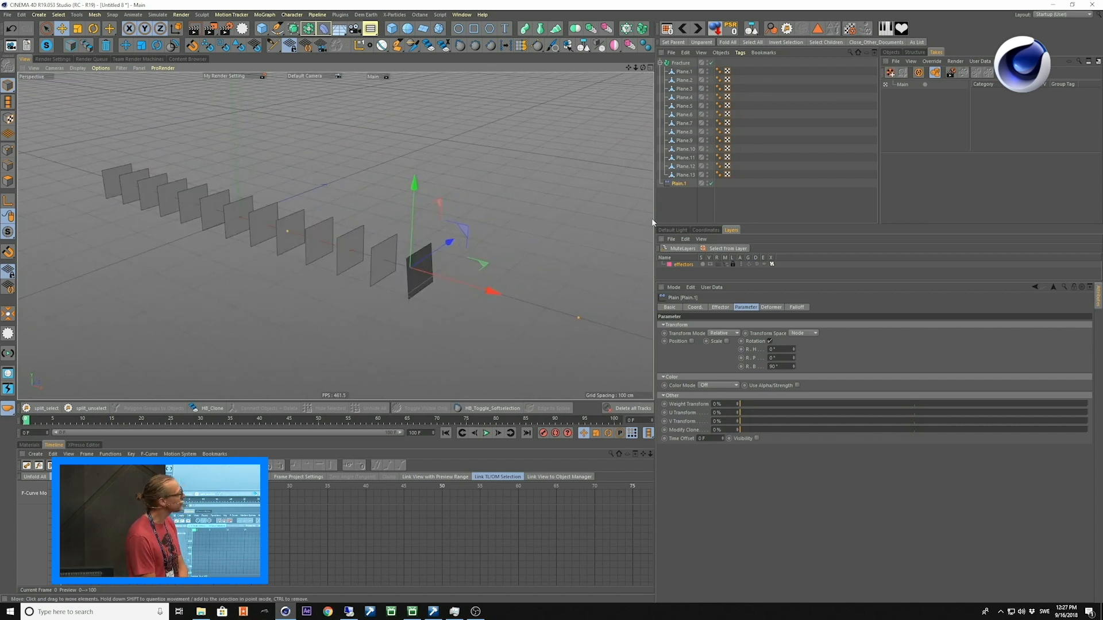
Group each of the pieces Plane.1 to Plane.13 under its own null with the HB_Group script.
left_click(684, 175)
left_click(683, 72, "shift")
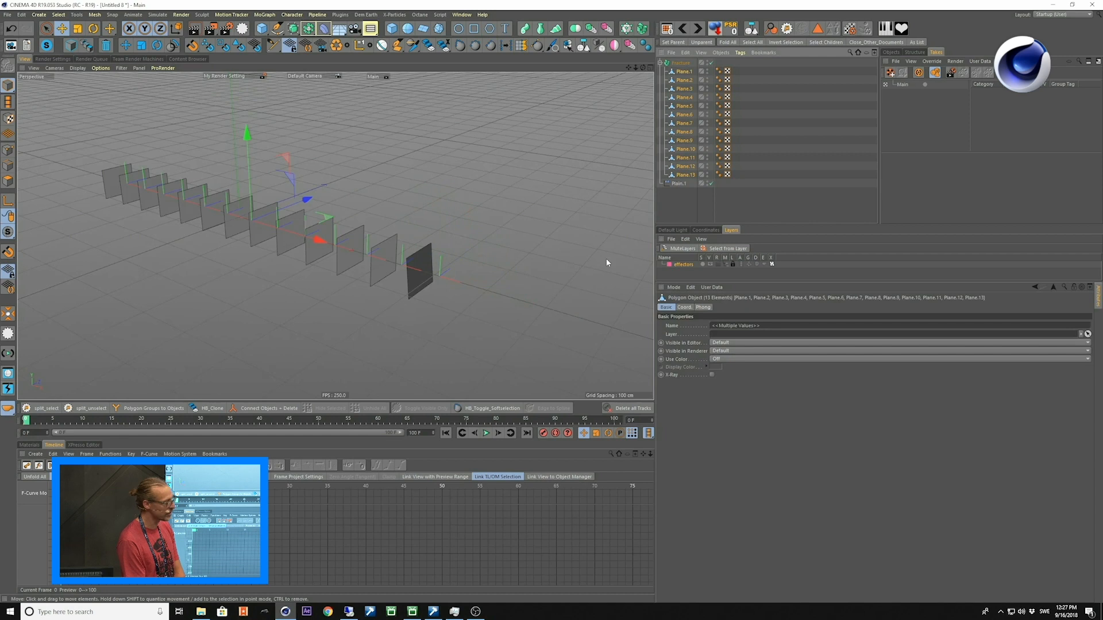
left_click(394, 14)
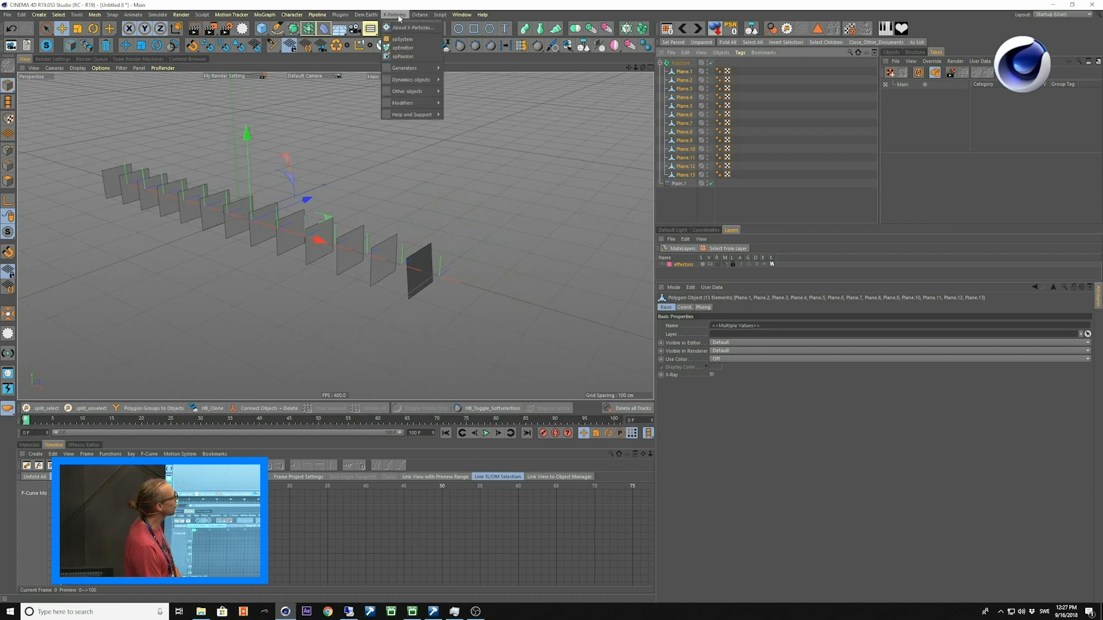
left_click(440, 15)
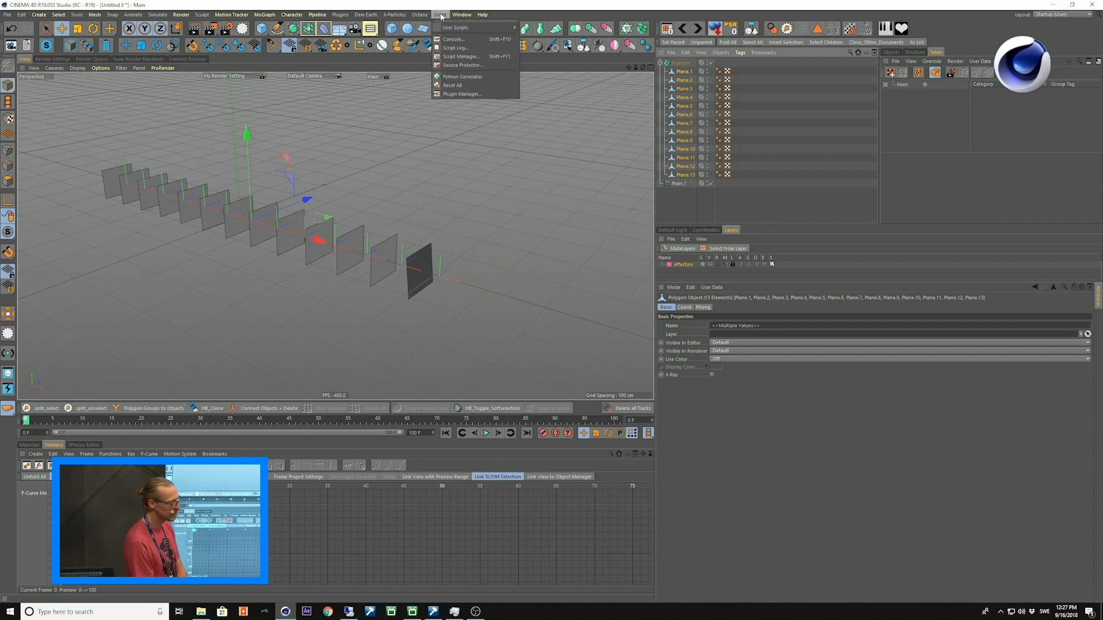
mouse_move(450, 27)
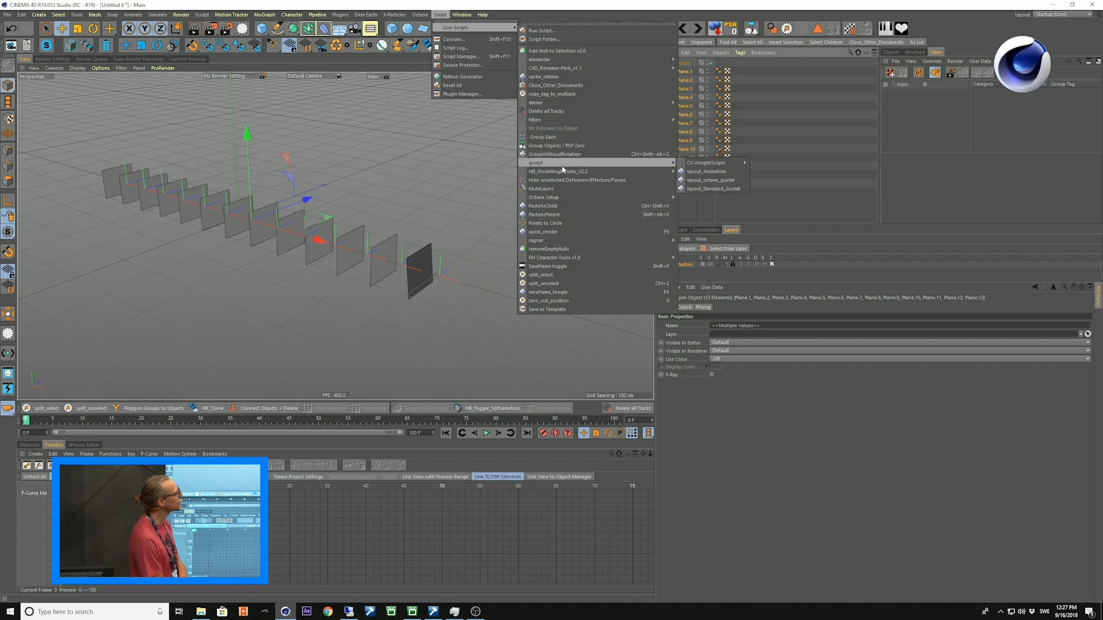
mouse_move(643, 172)
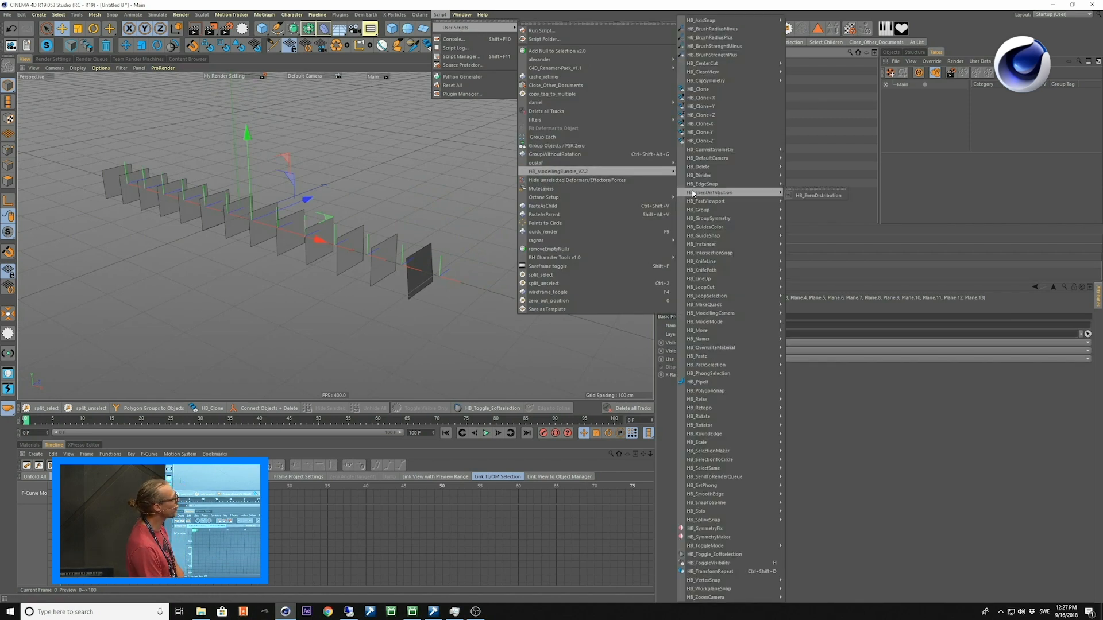
left_click(795, 213)
left_click_drag(802, 202, 618, 91)
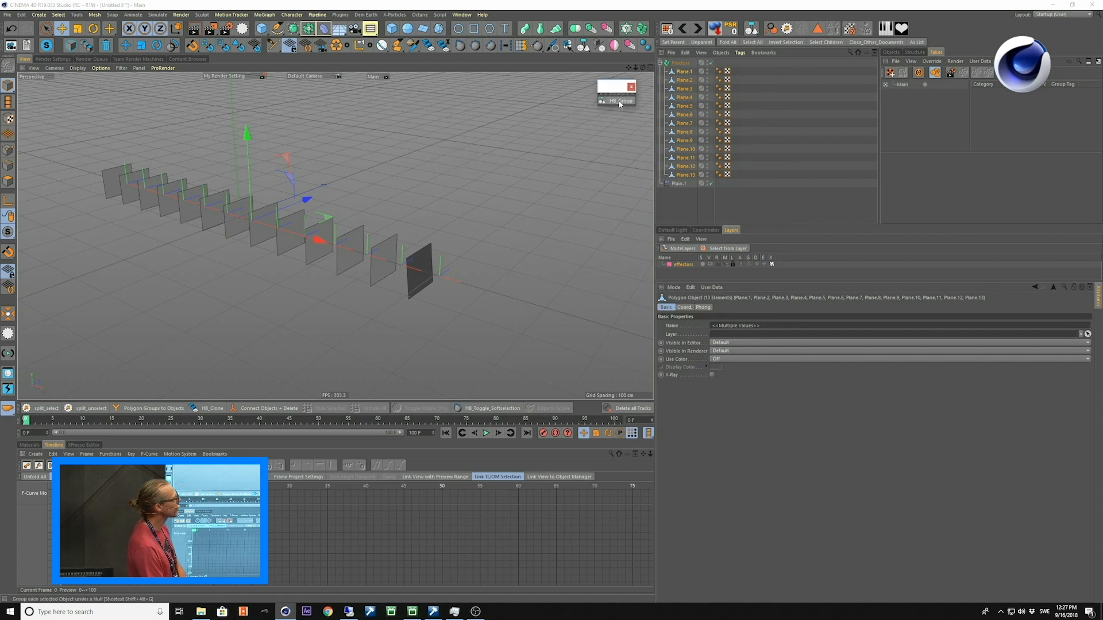
left_click(620, 104)
left_click_drag(516, 252, 526, 257, "alt")
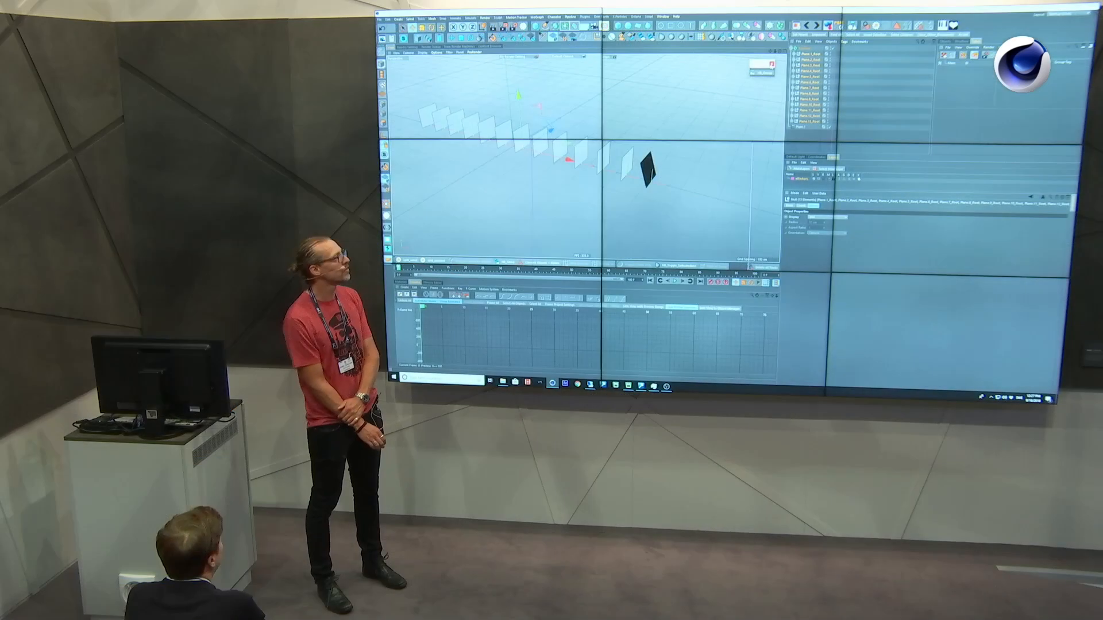
Check the axes of Plane.13 and its parent null Plane.13_Root with the Fracture object temporarily disabled.
left_click(804, 122)
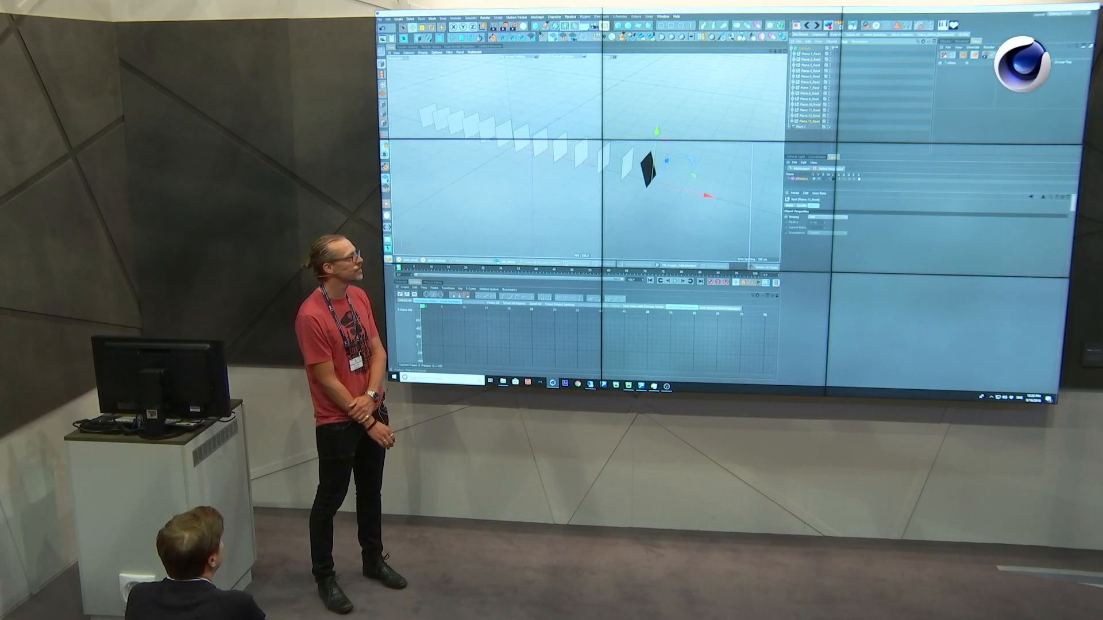
left_click(833, 48)
right_click_drag(668, 158, 707, 160, "alt")
left_click(610, 202)
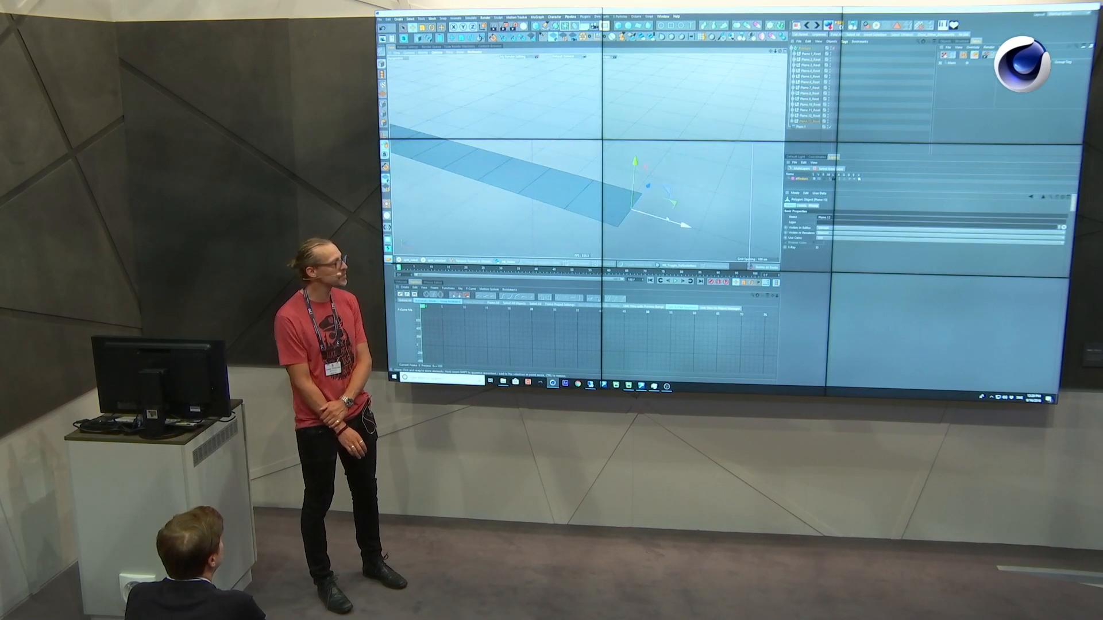
left_click(792, 122)
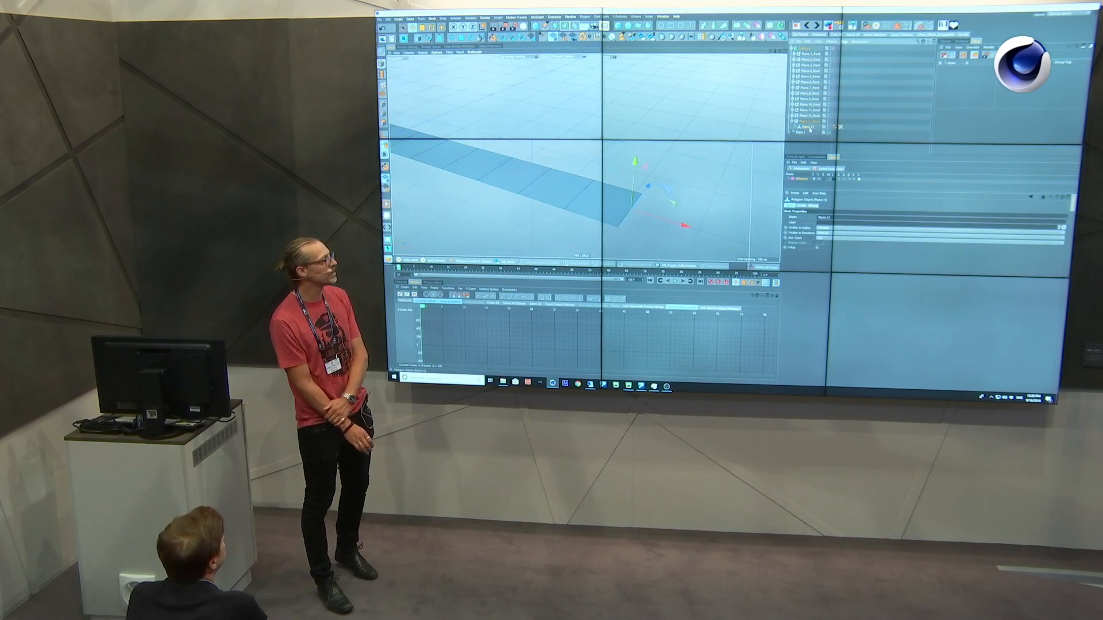
left_click(810, 122)
left_click(808, 126)
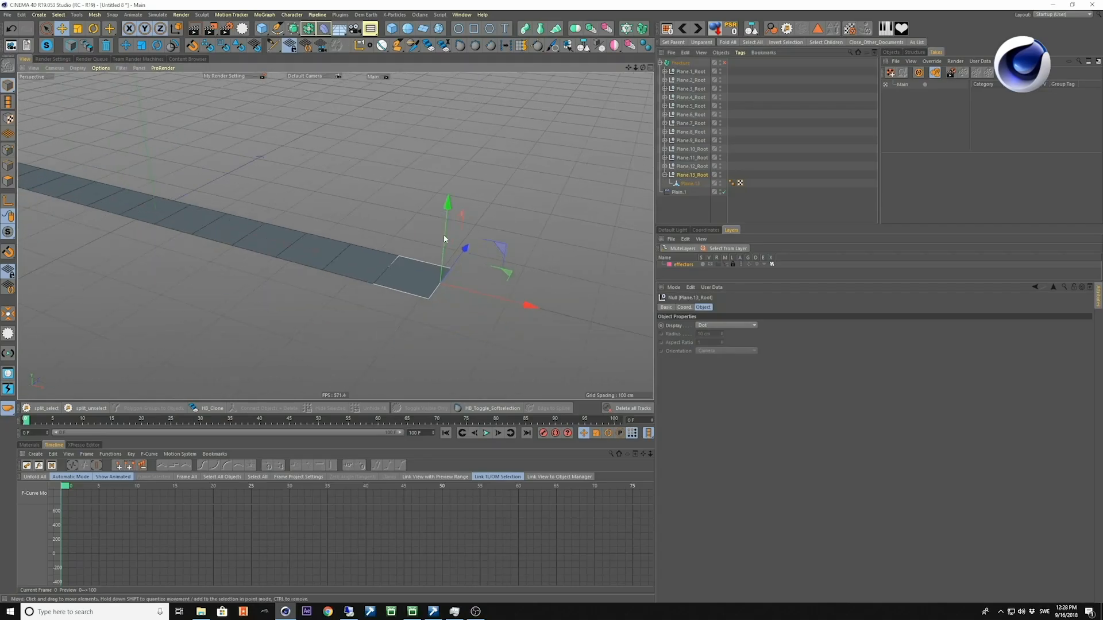
left_click(723, 64)
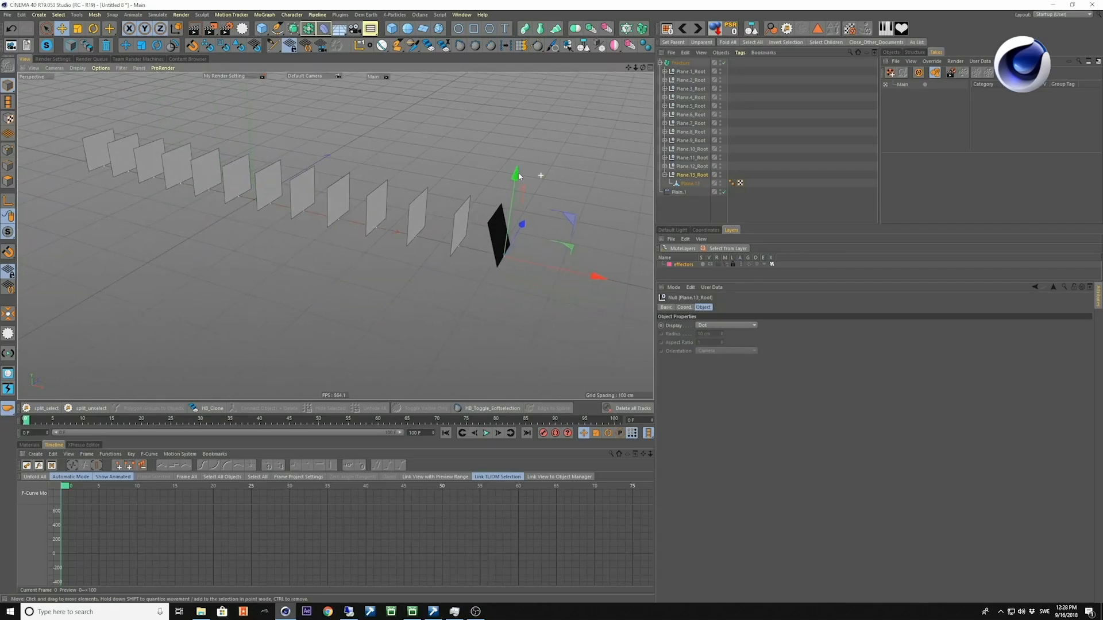
Move the Plain.1 effector along the strip to test the rotation of the grouped pieces.
left_click(680, 192)
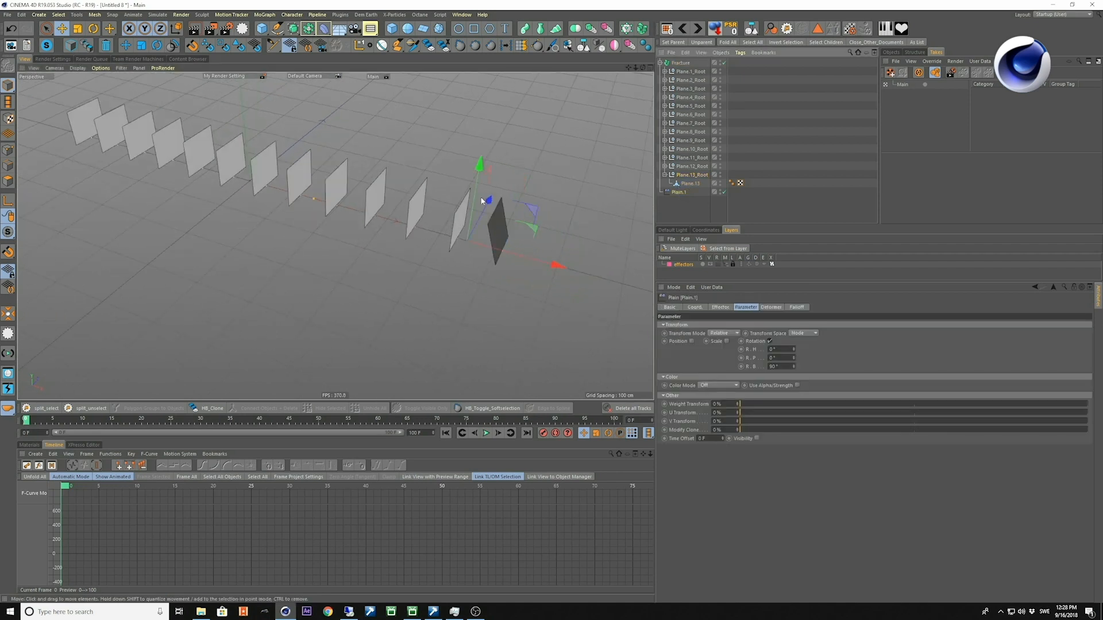
left_click_drag(551, 256, 490, 258)
left_click_drag(322, 229, 455, 275, "alt")
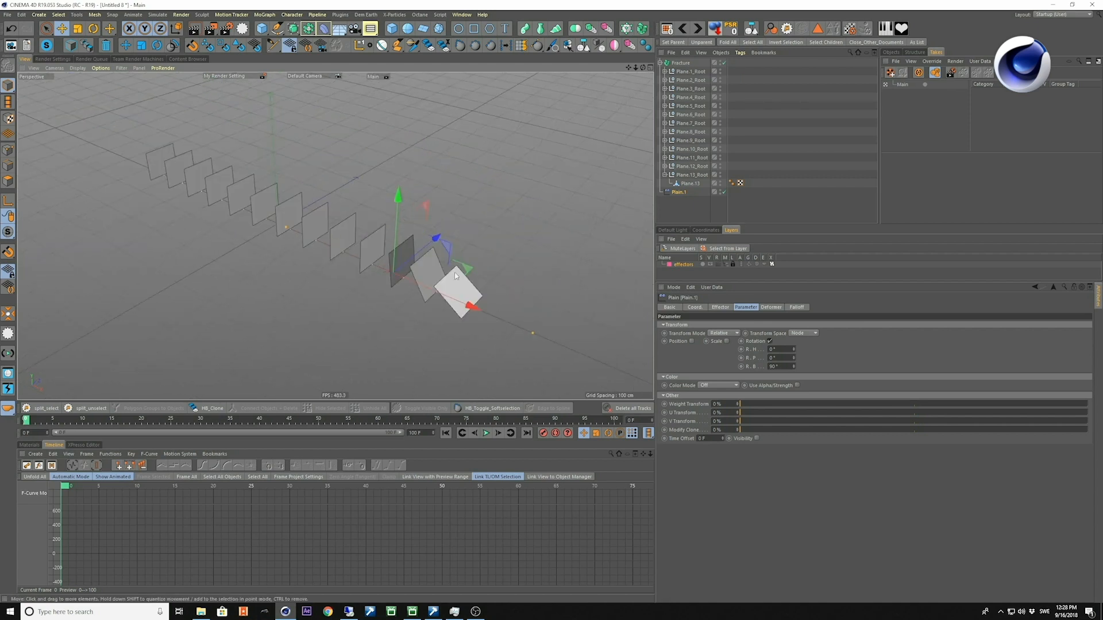
Unmute the effectors layer and delete the Plain.1 effector.
left_click(690, 264)
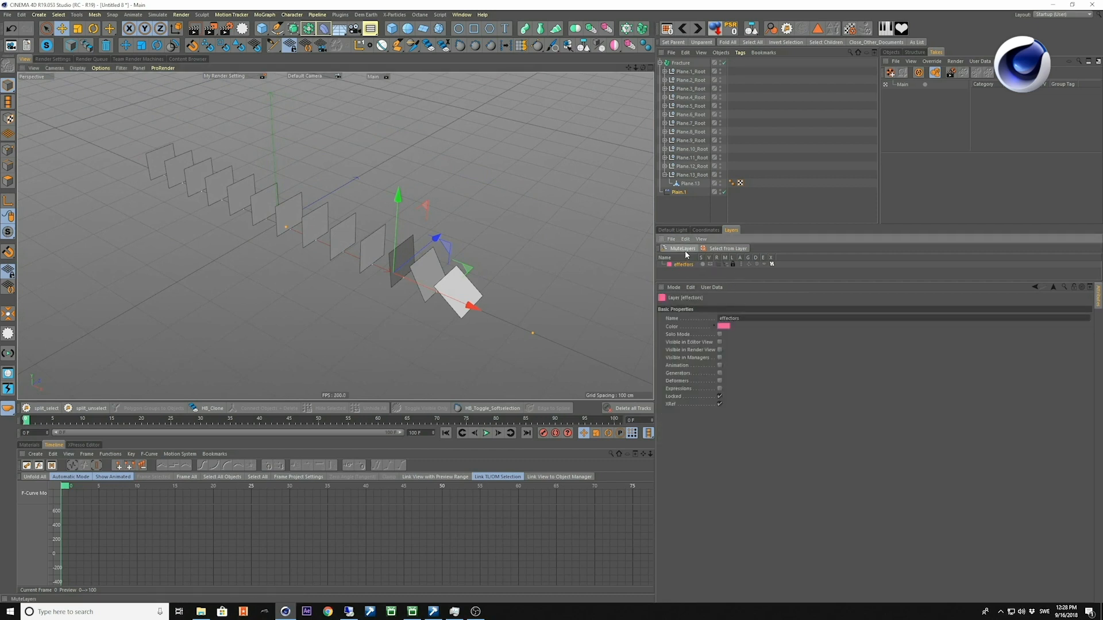
left_click(686, 252)
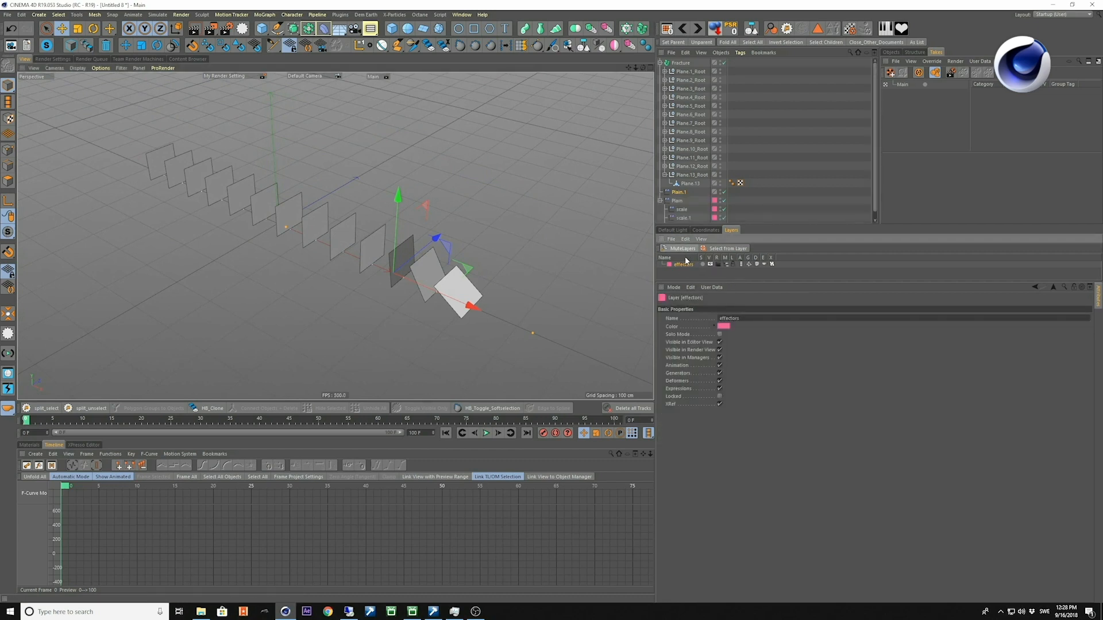
left_click(681, 200)
key("Delete")
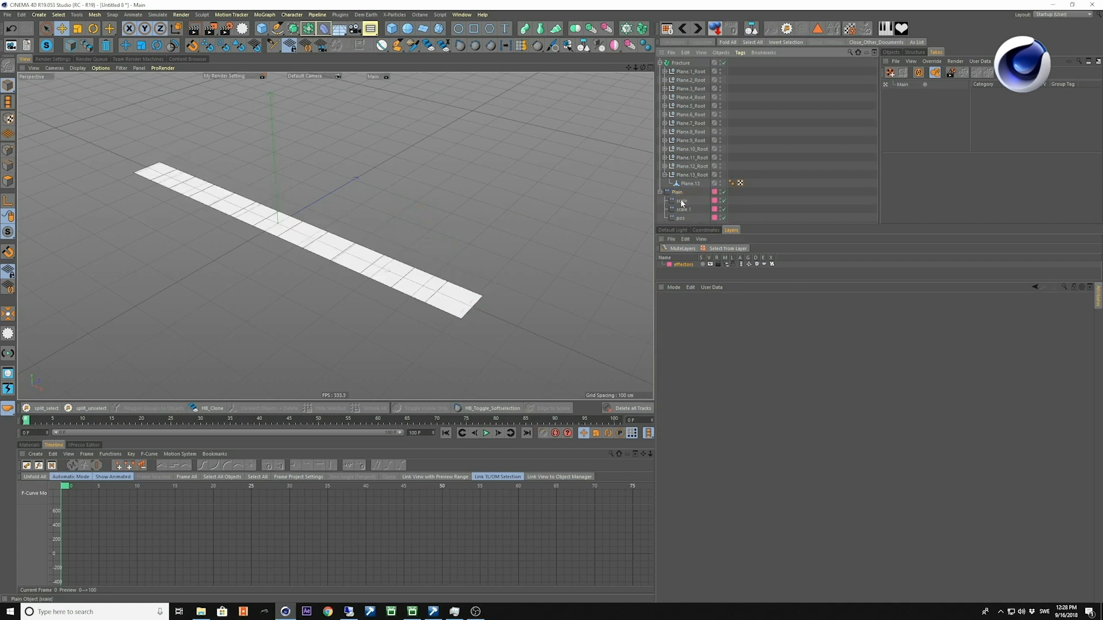
Assign the Plain, scale, scale.1 and pos effectors to the Fracture object's effector list.
left_click(678, 193)
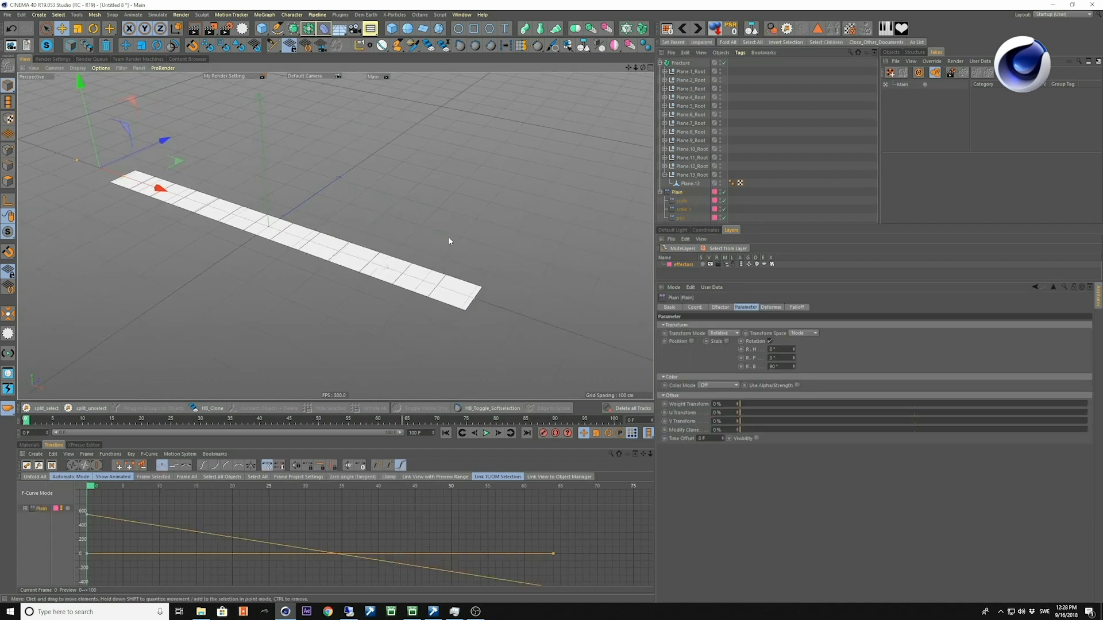
right_click_drag(490, 207, 322, 203, "alt")
middle_click_drag(323, 203, 386, 198, "alt")
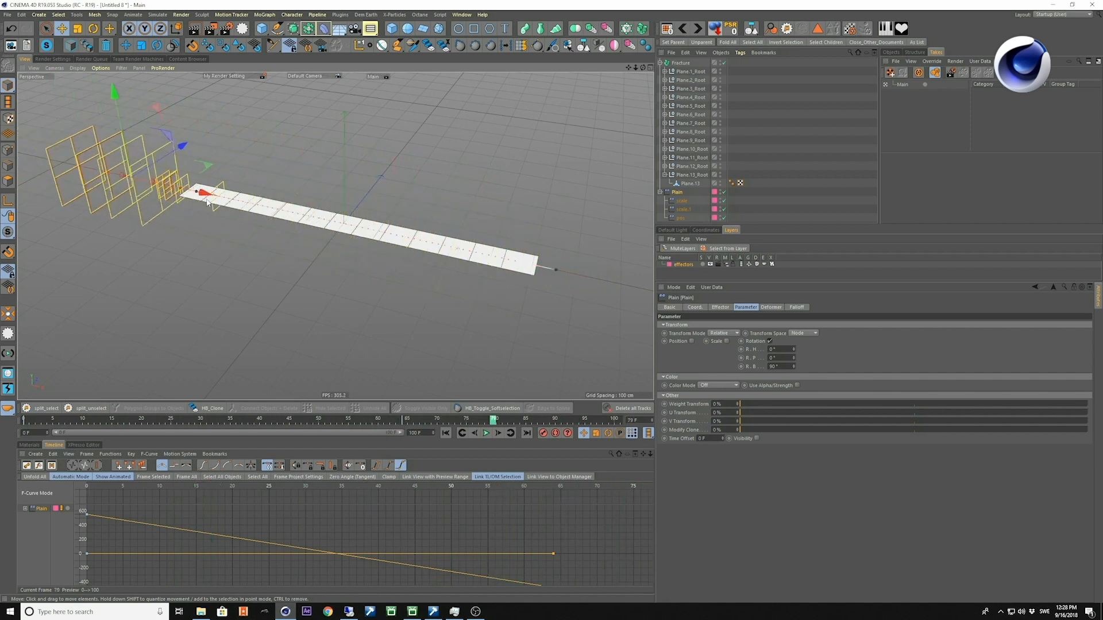
left_click(681, 63)
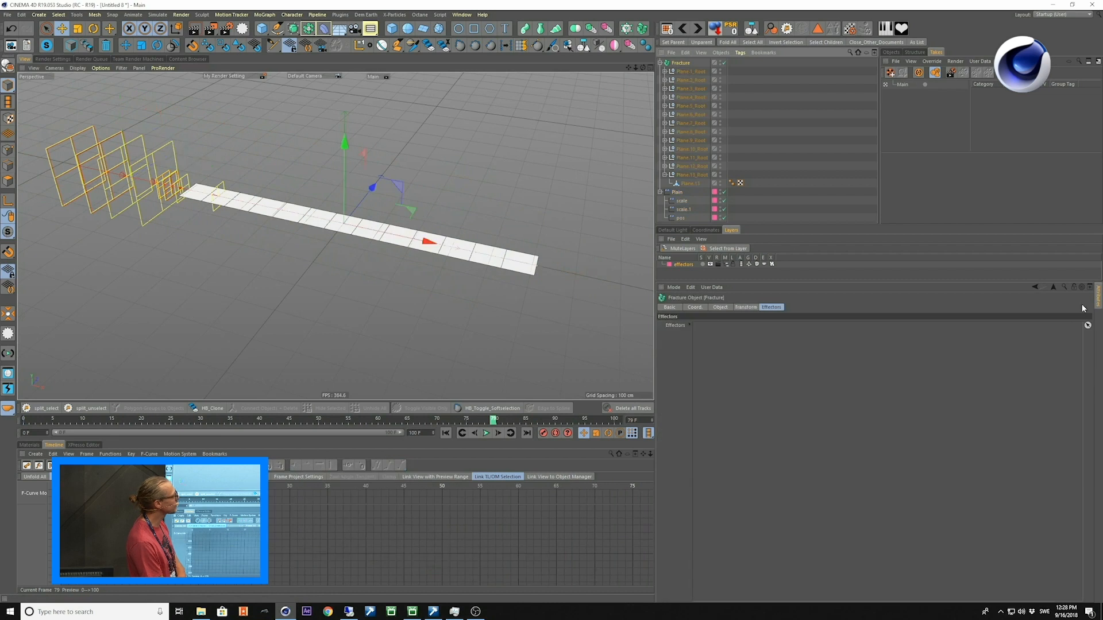
left_click(1073, 289)
left_click(677, 191)
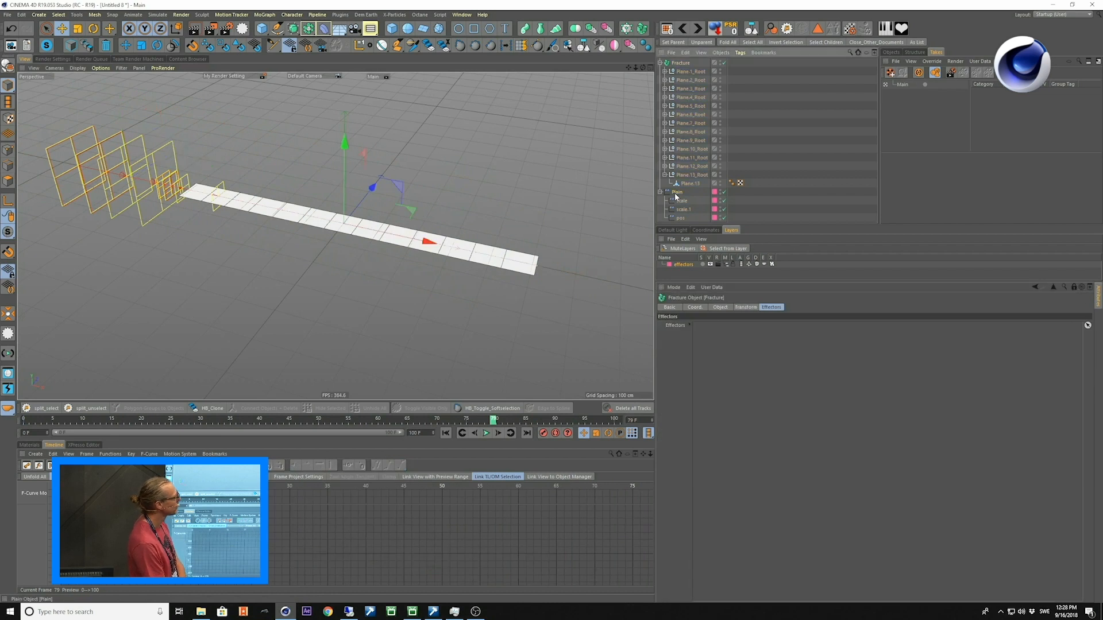
left_click_drag(713, 362, 708, 360)
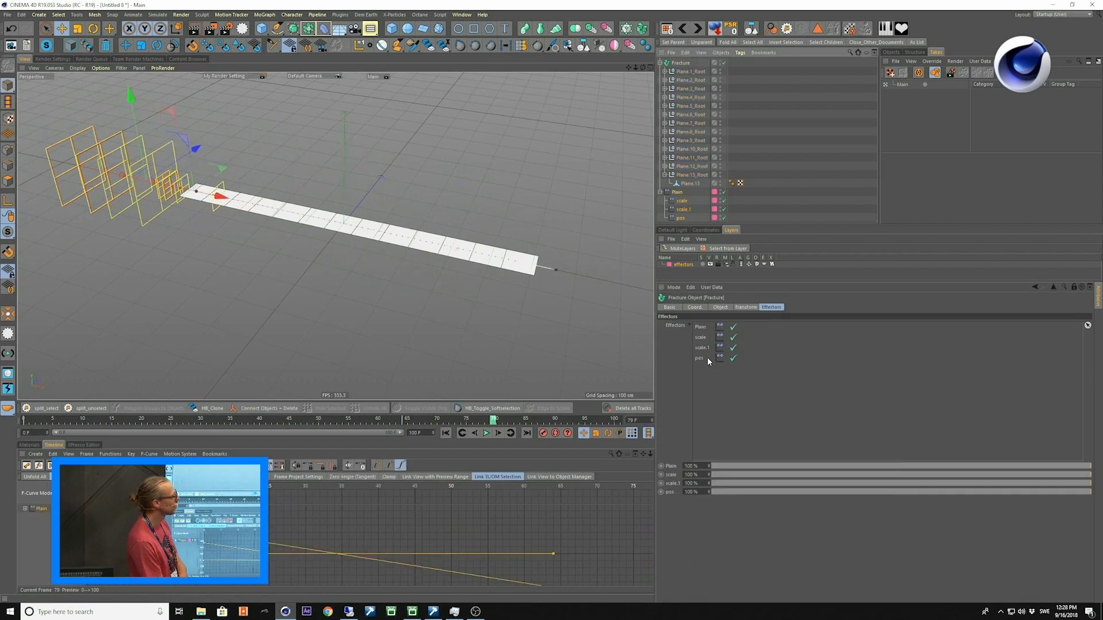
Play the animation and examine from several angles how the effectors rotate, scale and move the strip pieces.
left_click(285, 294)
key("F8")
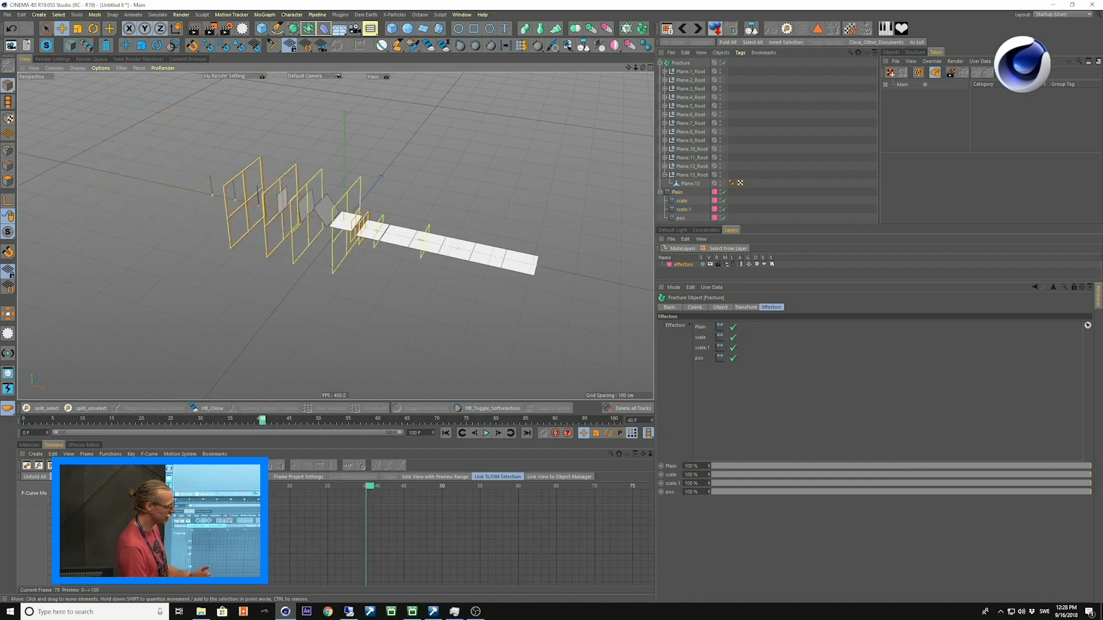
left_click_drag(378, 280, 404, 287, "alt")
key("F8")
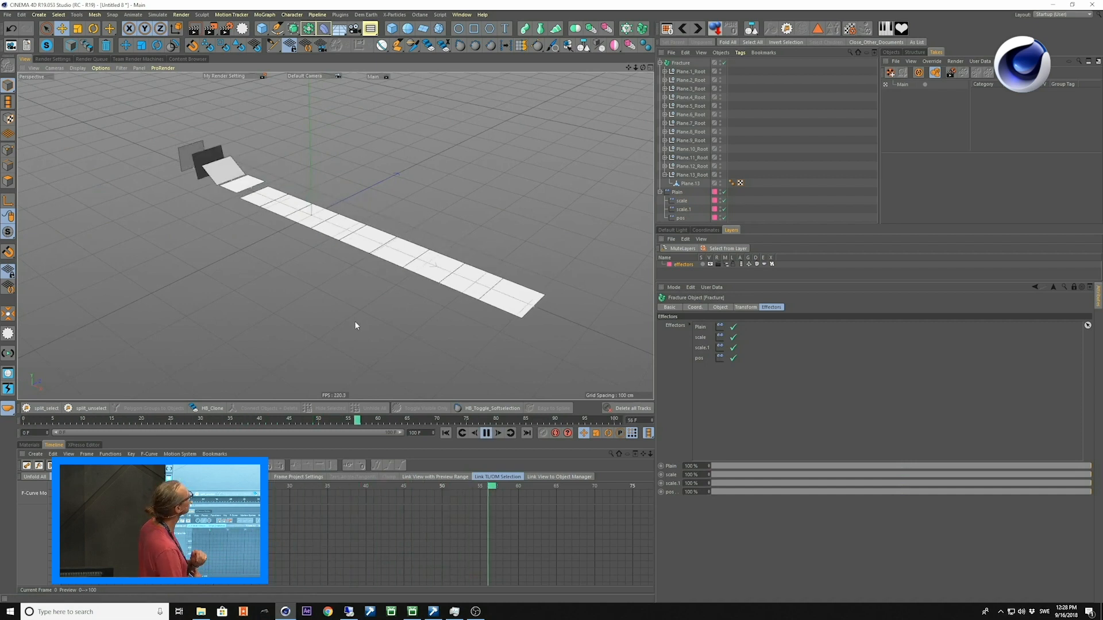
left_click_drag(300, 287, 335, 267, "alt")
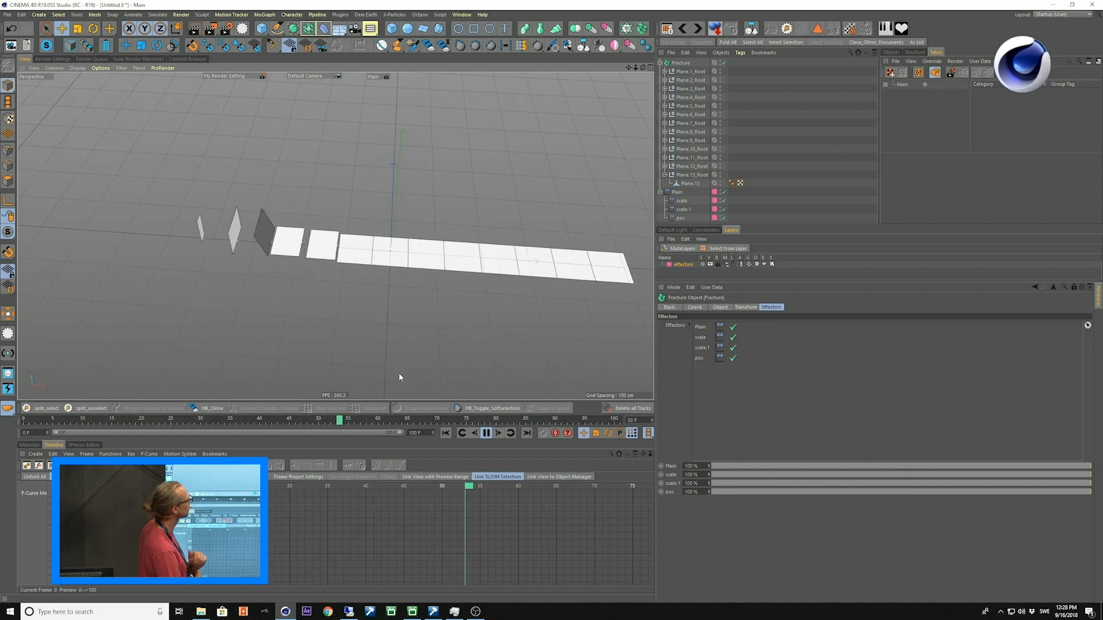
mouse_move(472, 356)
left_mouse_down("alt")
mouse_move(464, 325)
mouse_move(411, 260)
mouse_move(329, 337)
mouse_move(476, 354)
left_mouse_up("alt")
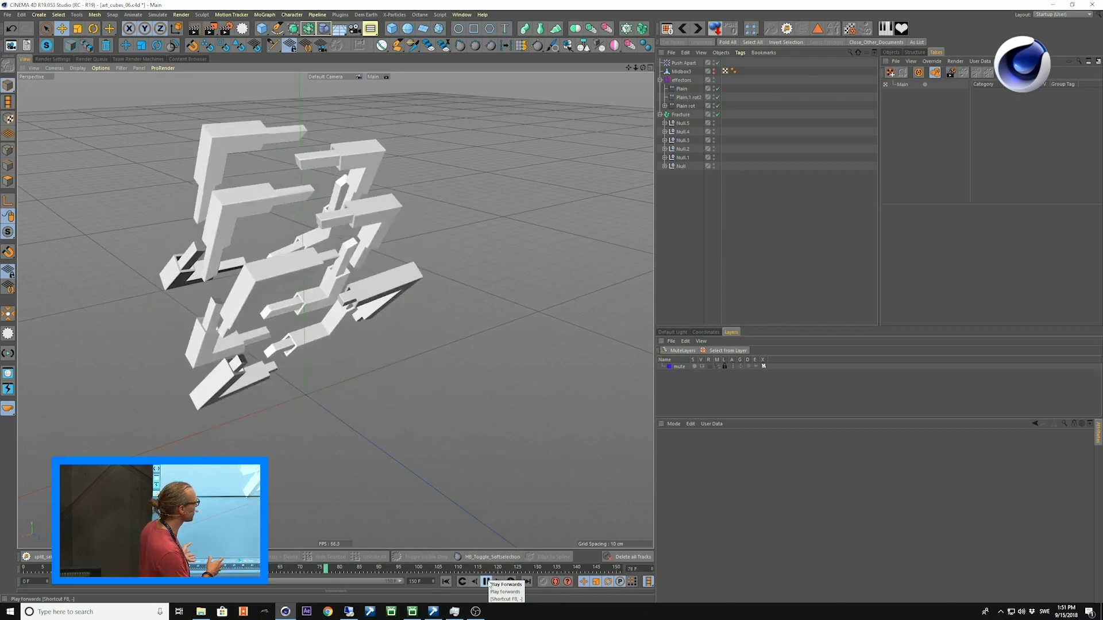
Examine the stacked frames animation in the art_cubes project, stop playback and return to the first frame.
left_click(490, 583)
middle_click_drag(253, 356, 297, 351, "alt")
left_click_drag(298, 351, 310, 389, "alt")
right_click_drag(310, 388, 274, 377, "alt")
left_click_drag(274, 377, 270, 375, "alt")
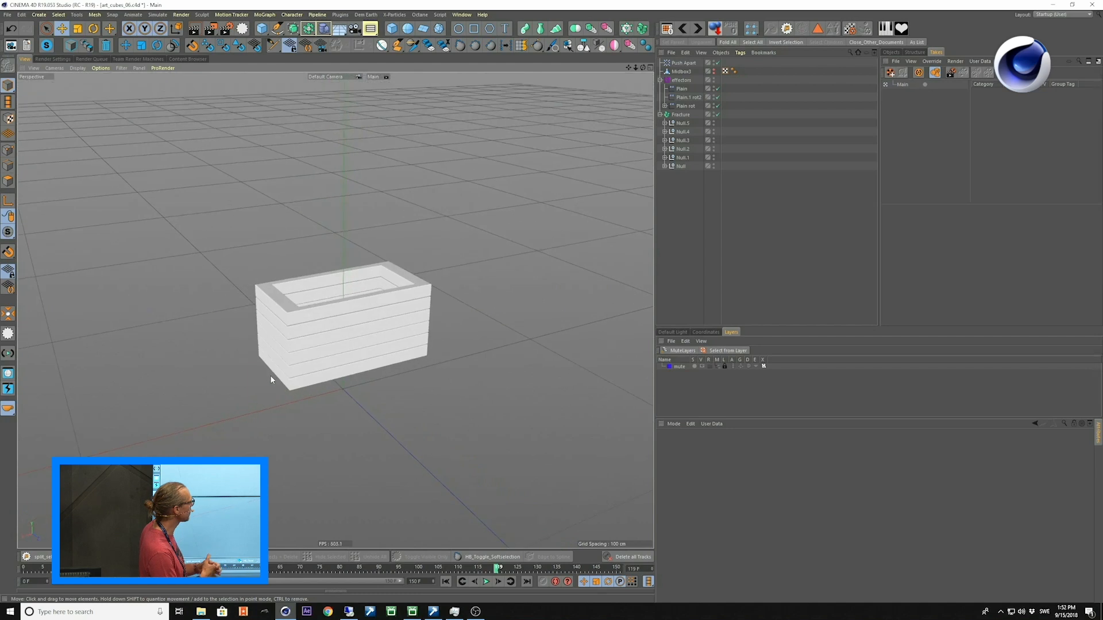
middle_click_drag(270, 375, 282, 361, "alt")
key("shift+f")
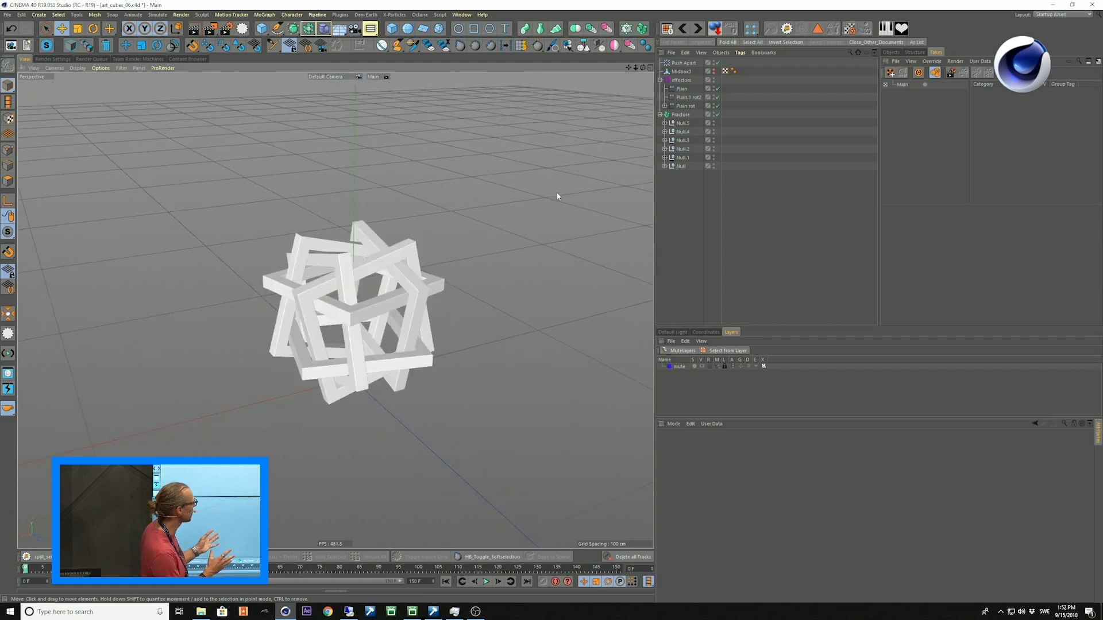
Solo Null.3 with its children, play the animation of that single frame and end the solo mode.
left_click(686, 140)
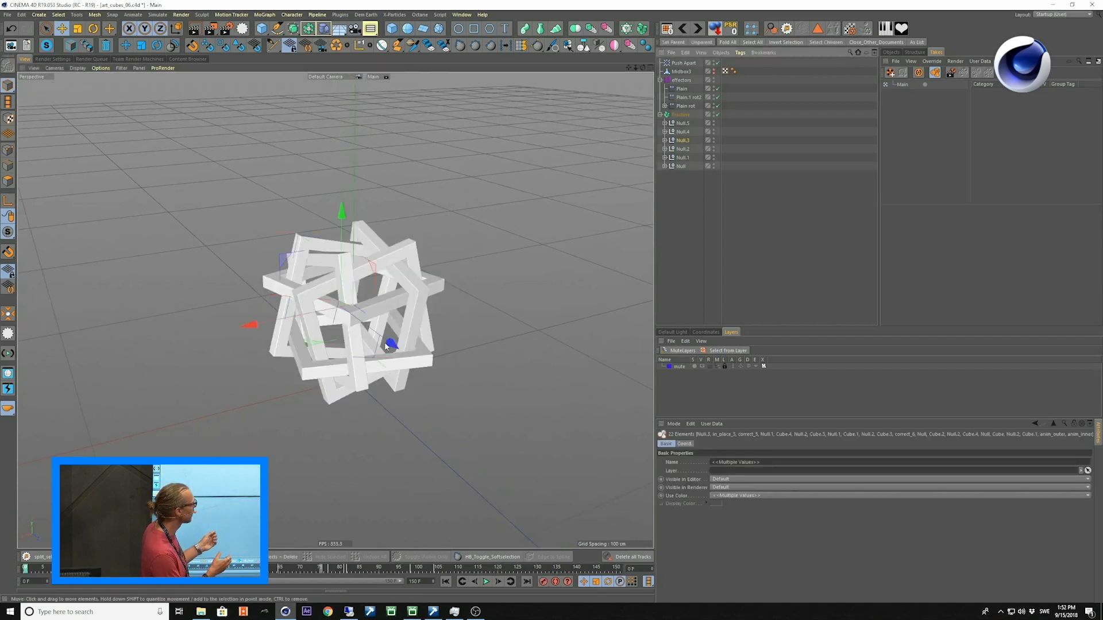
key("F8")
middle_click_drag(380, 331, 333, 351, "alt")
key("alt+s")
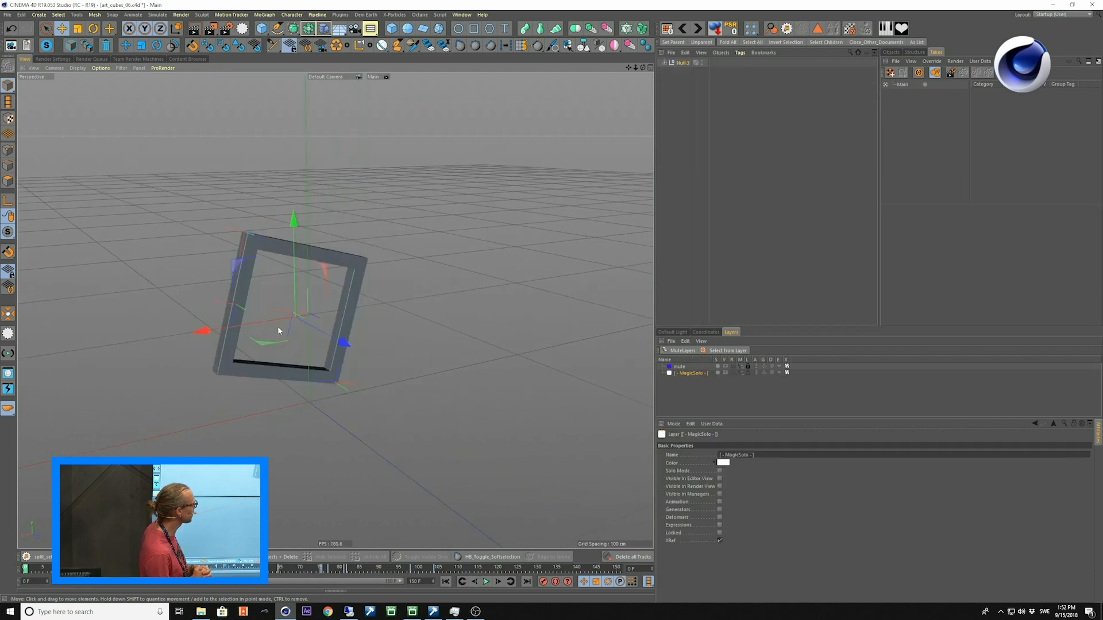
right_click_drag(278, 326, 295, 324, "alt")
key("F8")
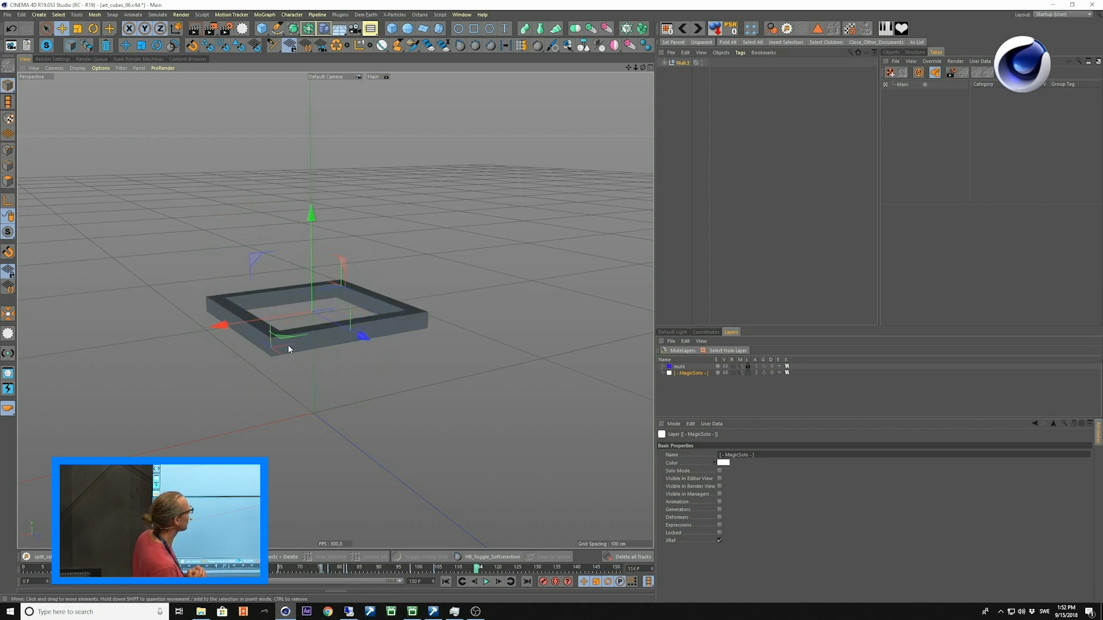
key("alt+s")
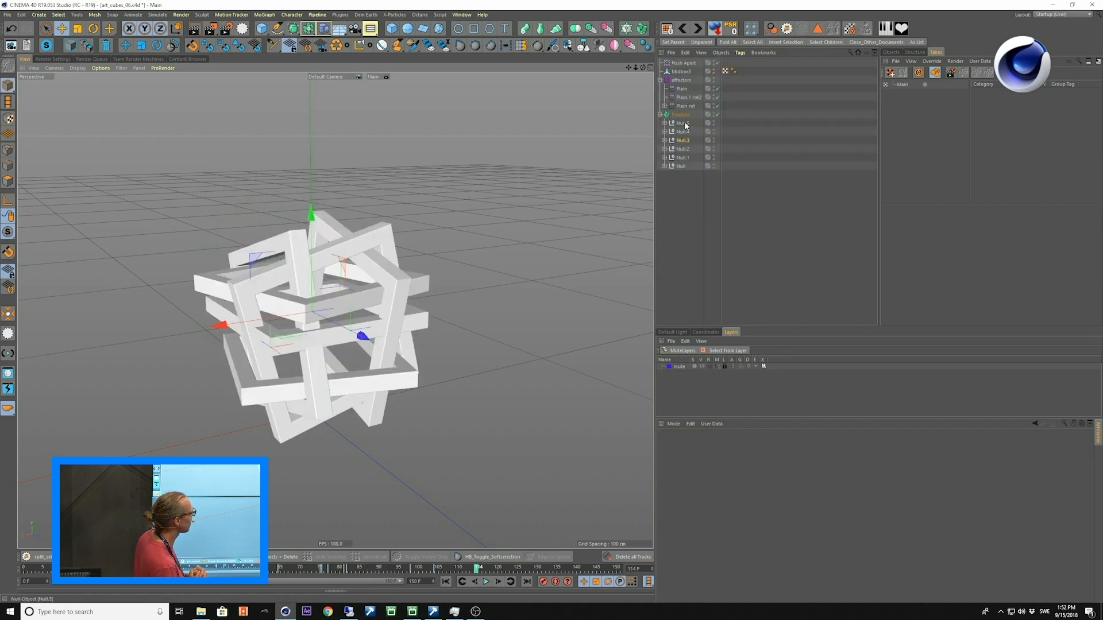
Disable the Fracture object and play the animation to view the motion of the nulls without its effectors.
left_click(716, 115)
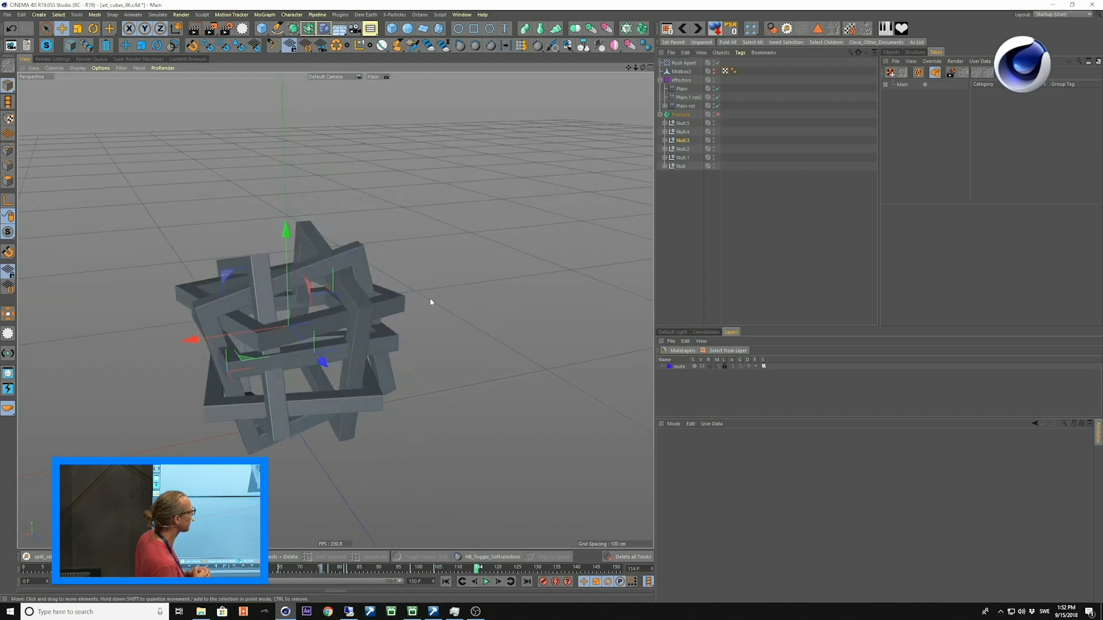
left_click(518, 364)
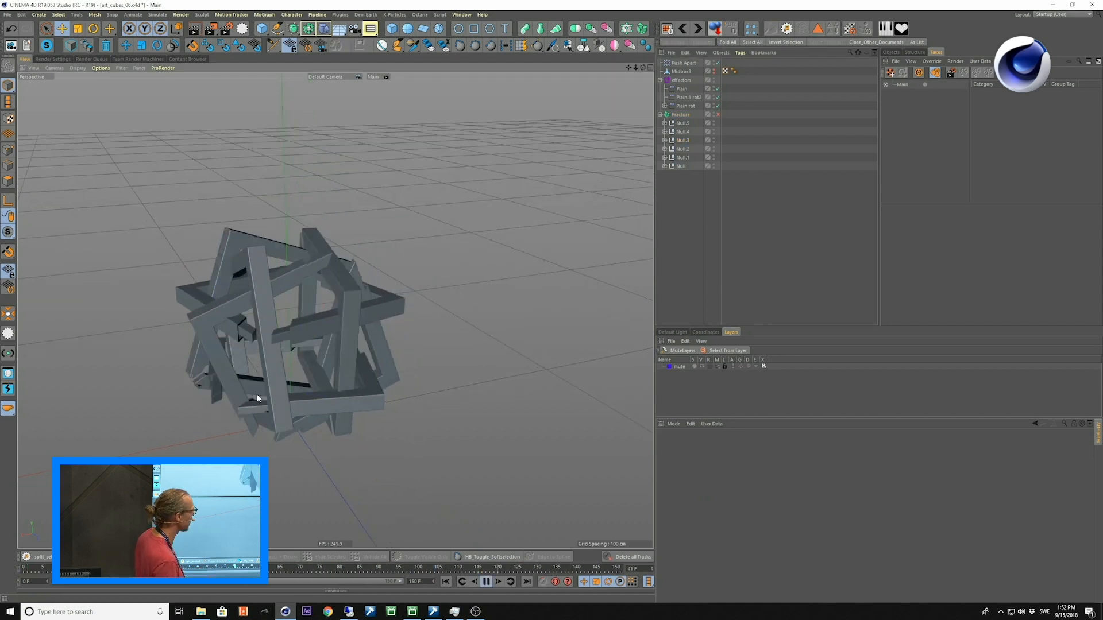
middle_click_drag(256, 394, 306, 356, "alt")
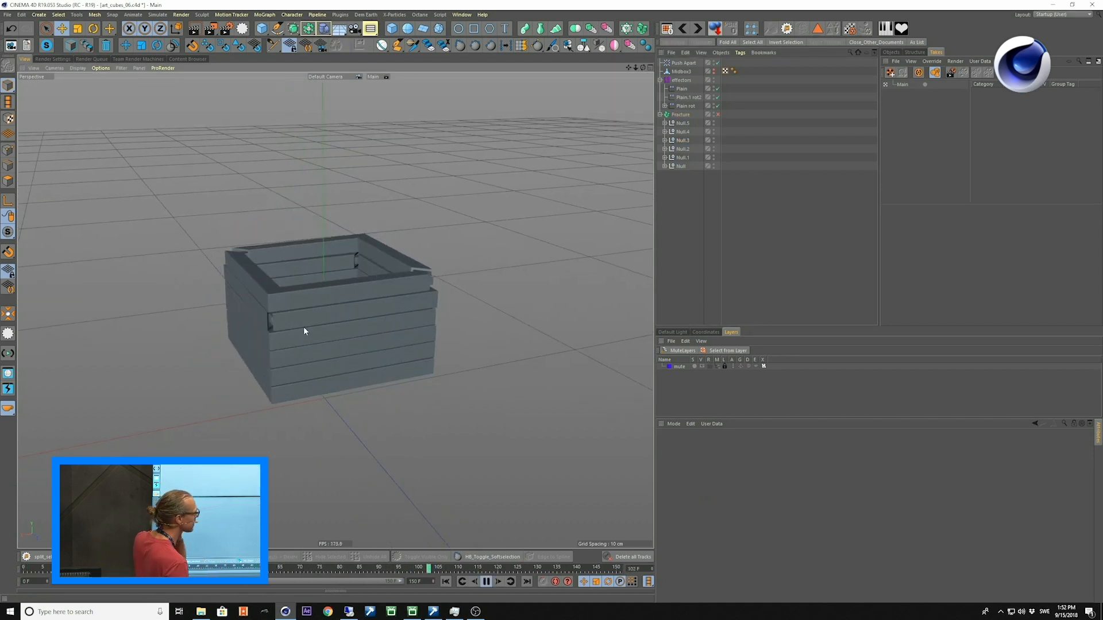
Examine the nulls' animation with the Fracture disabled from several angles, stop playback and return to the first frame.
left_click_drag(304, 326, 302, 359, "alt")
right_click_drag(299, 350, 329, 322, "alt")
middle_click_drag(329, 322, 346, 339, "alt")
left_click_drag(347, 339, 406, 320, "alt")
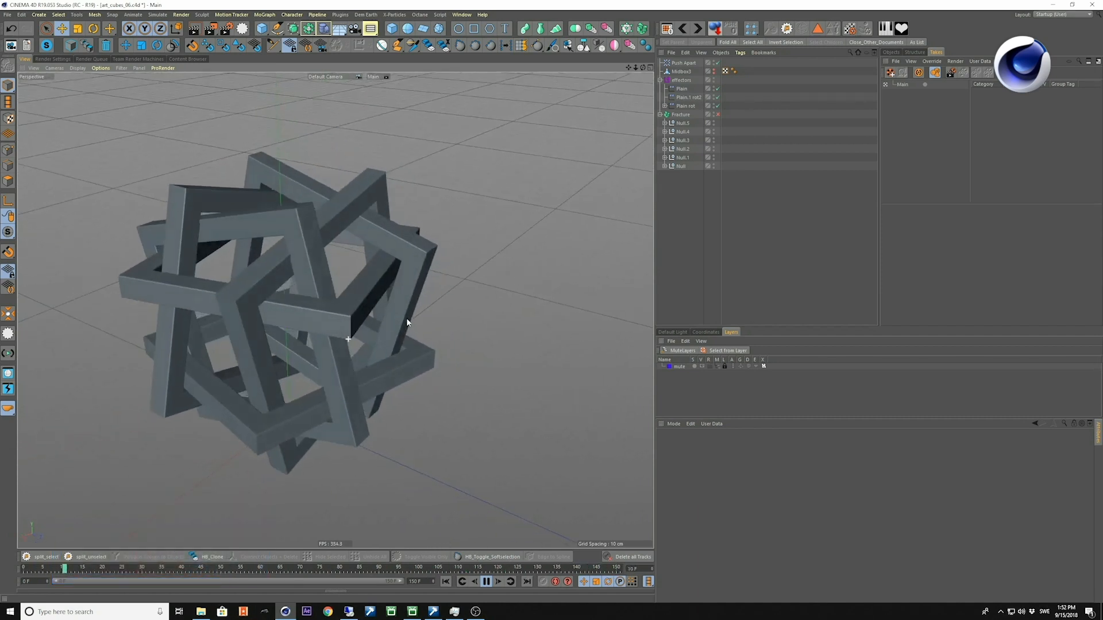
left_click_drag(240, 372, 329, 366, "alt")
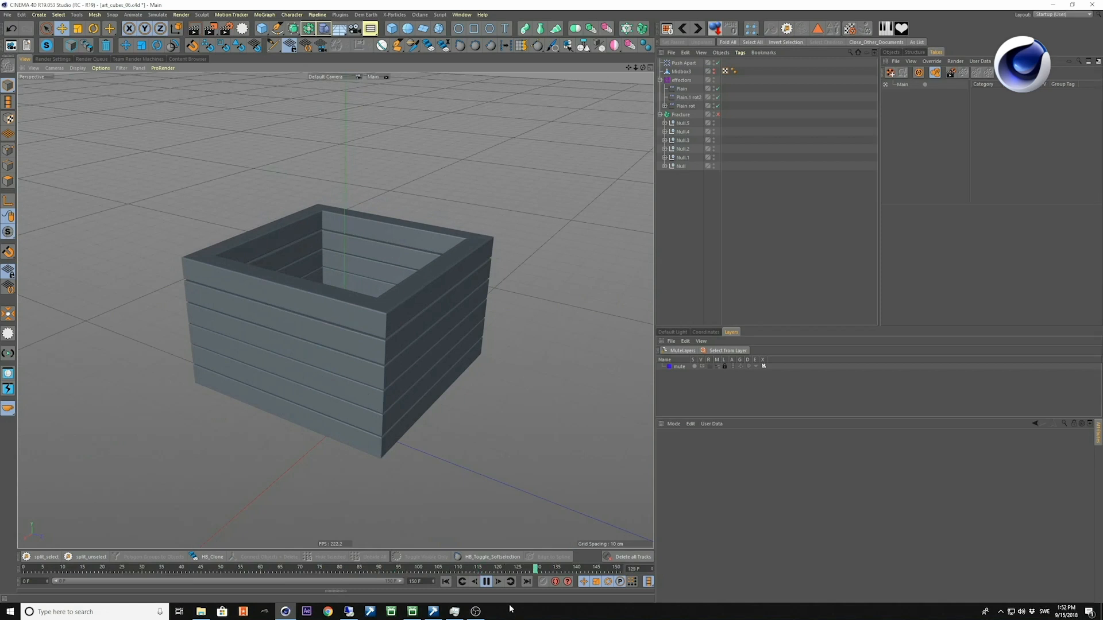
left_click(487, 582)
left_click_drag(404, 457, 380, 429, "alt")
right_click_drag(380, 428, 363, 433, "alt")
middle_click_drag(363, 436, 318, 417, "alt")
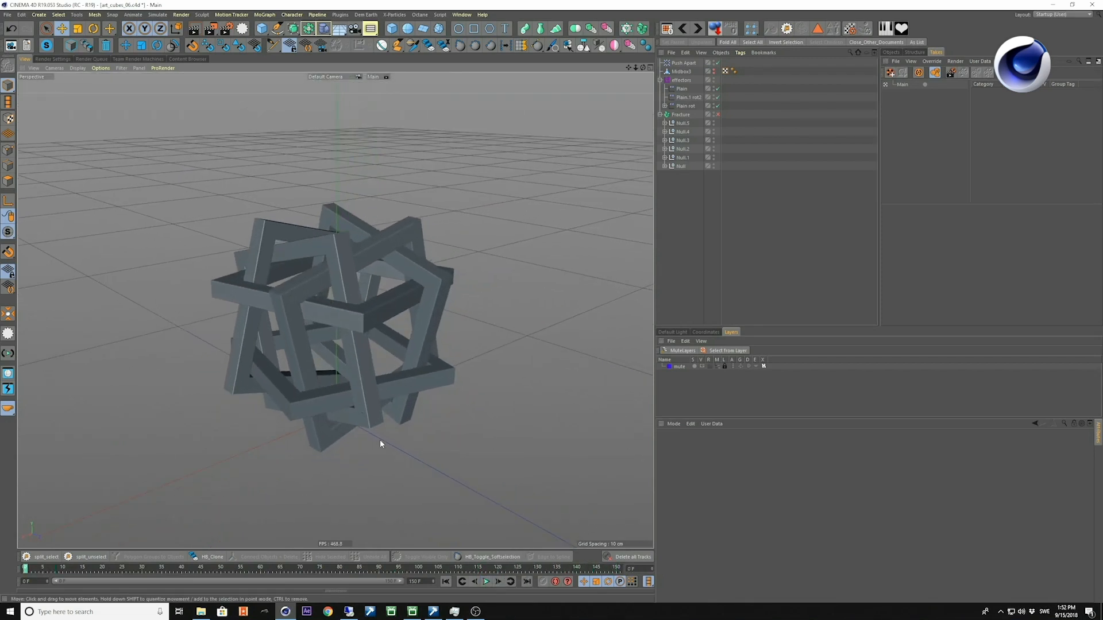
left_click_drag(380, 441, 384, 320, "alt")
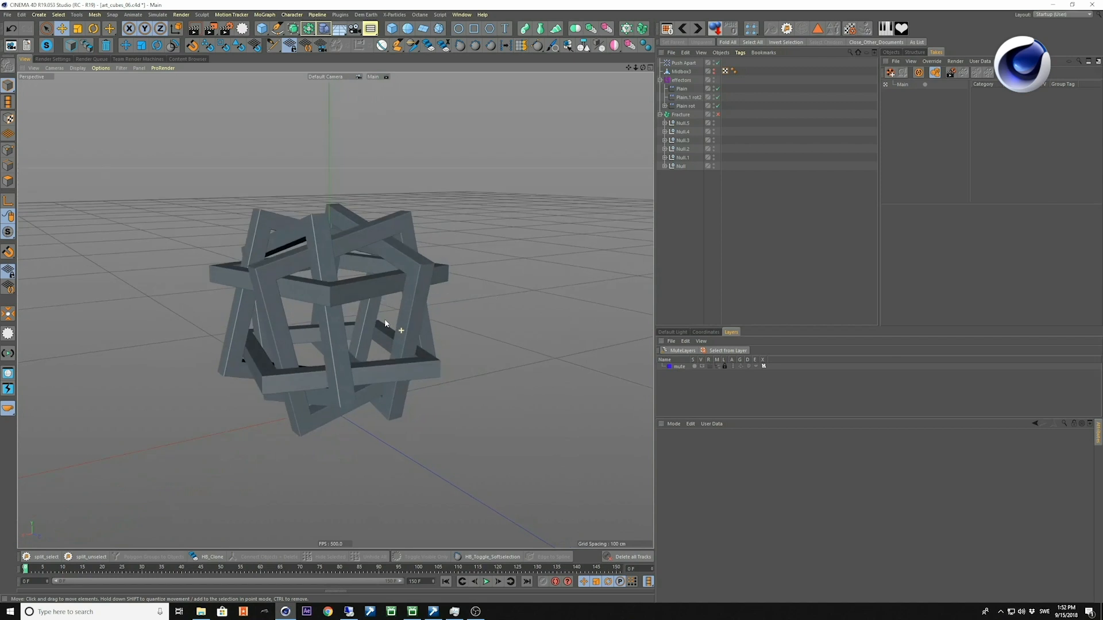
Re-enable the Fracture object, play the animation with its effectors from several angles and stop playback.
left_click(682, 115)
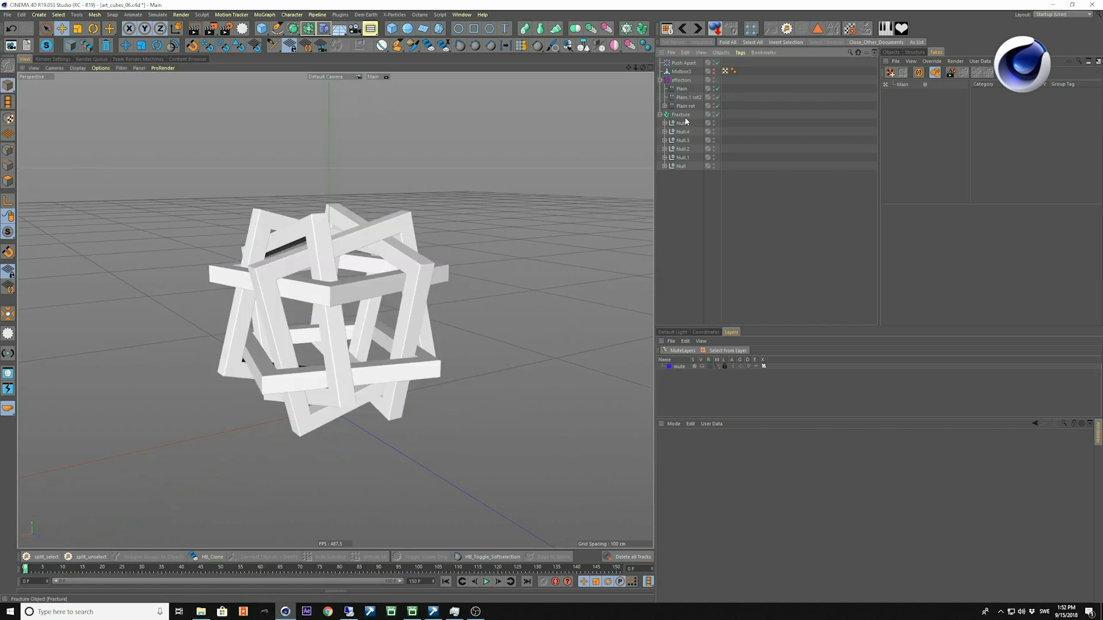
left_click_drag(459, 234, 418, 296, "alt")
middle_click_drag(406, 288, 348, 205, "alt")
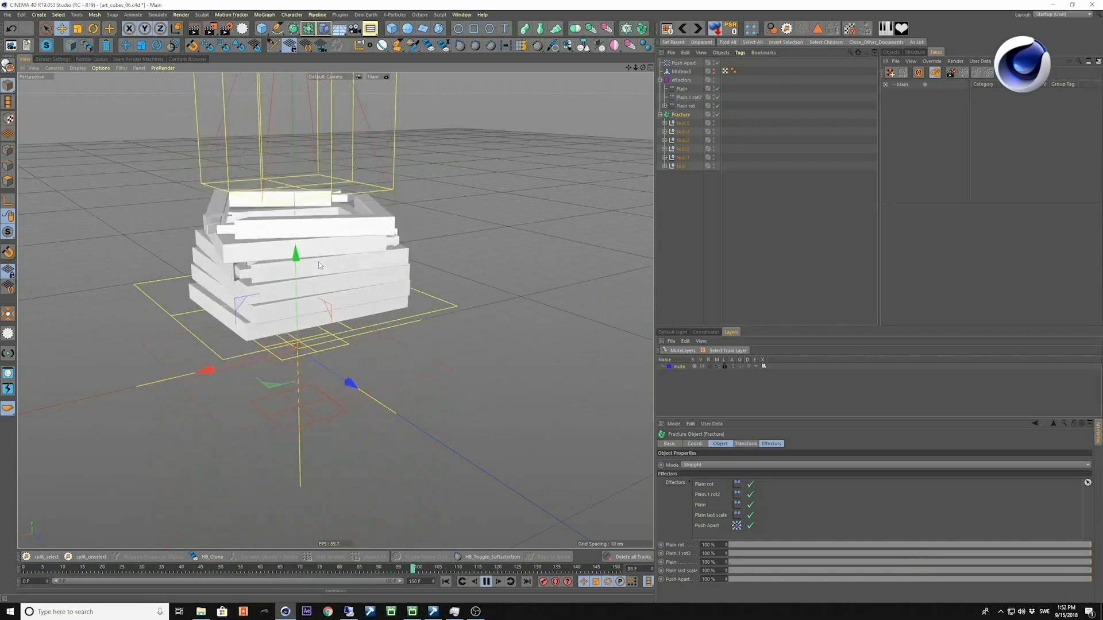
key("space")
scroll(350, 253, "up", 5)
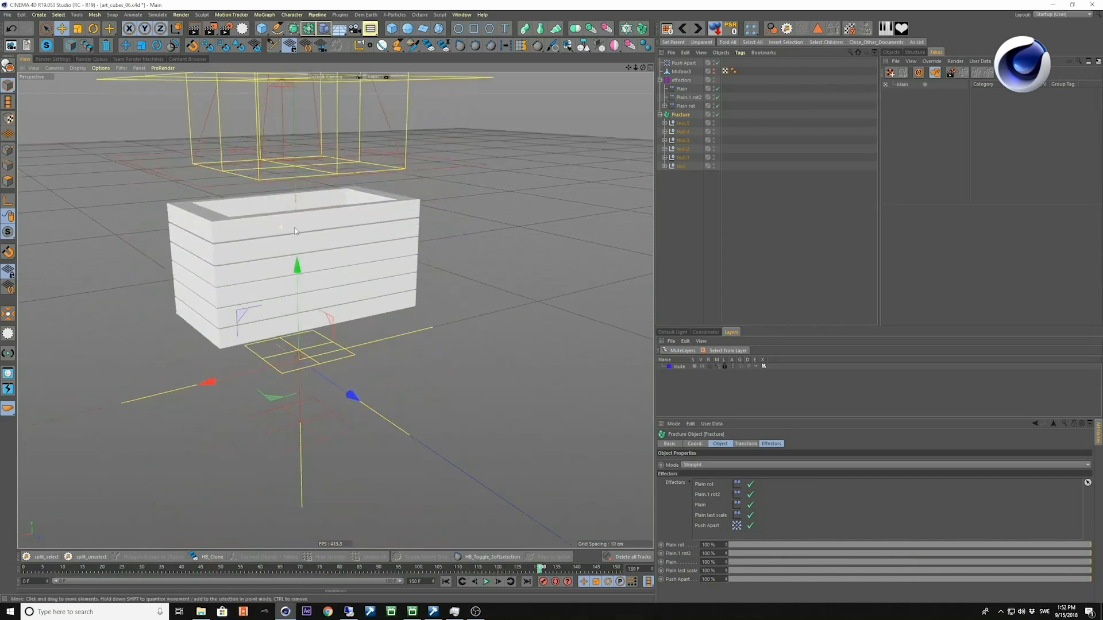
Assign the Fracture object and its children to a new layer and switch off that layer's Animation.
double_click(683, 379)
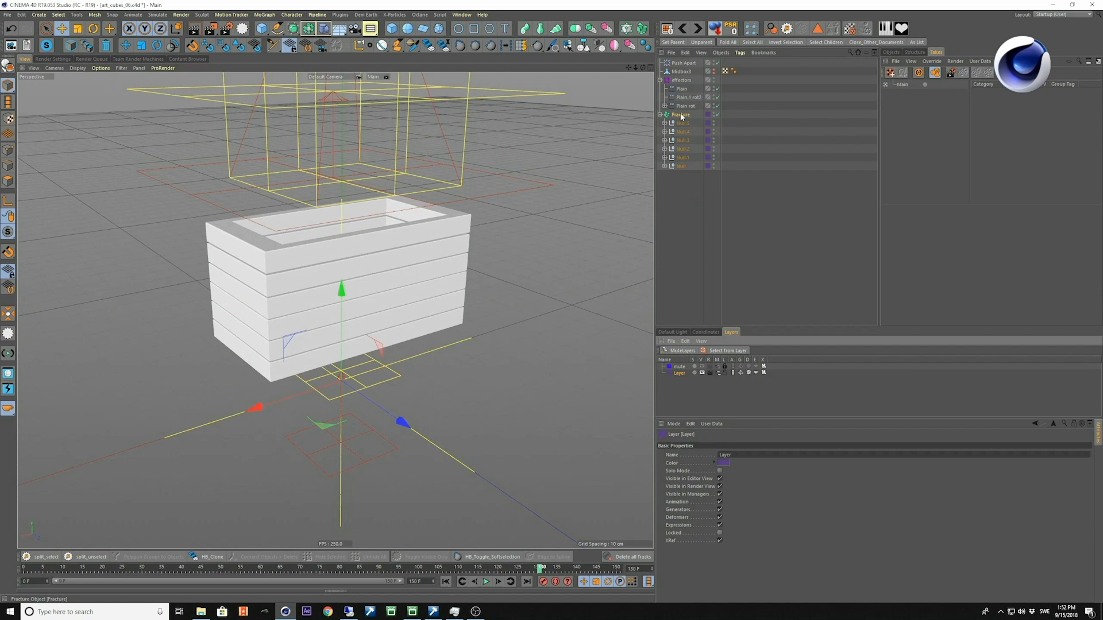
left_click(740, 373)
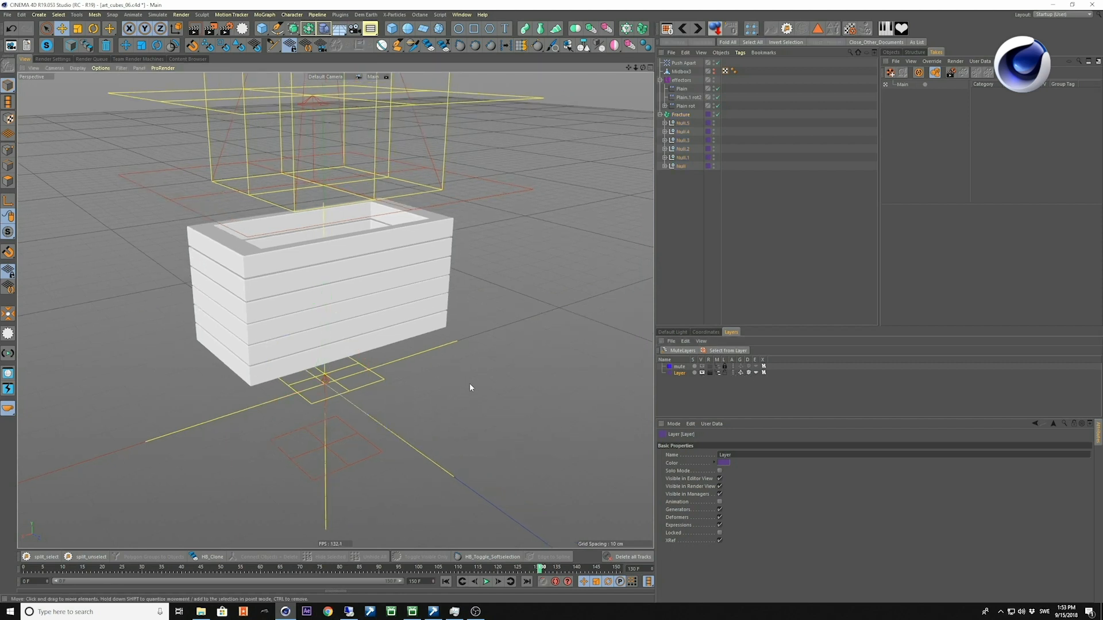
Play the stacked frames from the first frame in a maximized viewport to view the effector motion alone, and restore the layout.
key("shift+f")
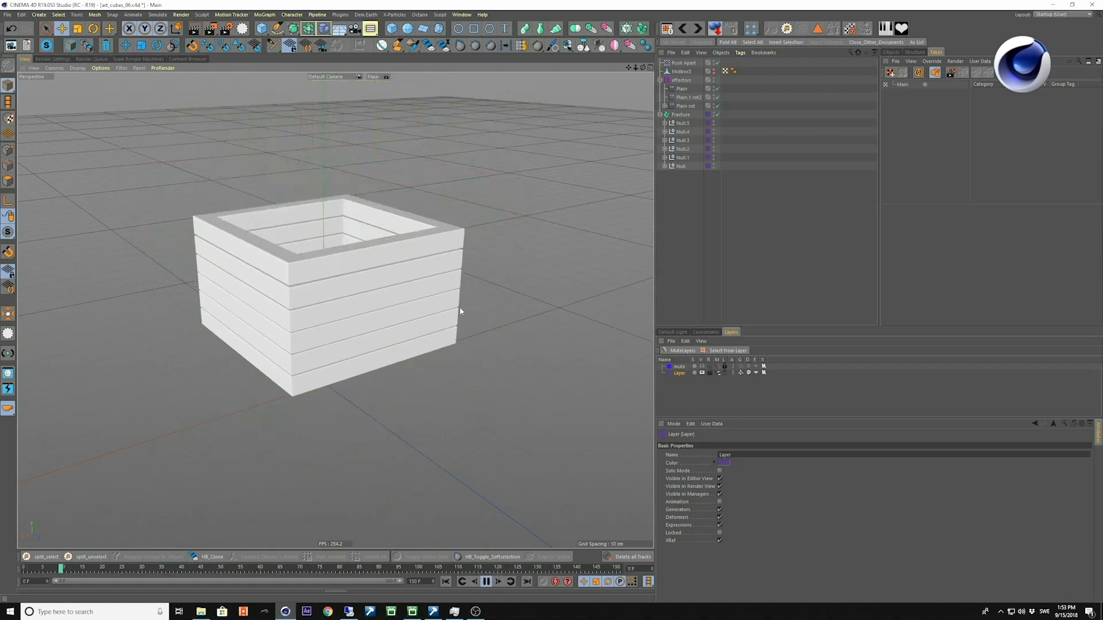
key("ctrl+Tab")
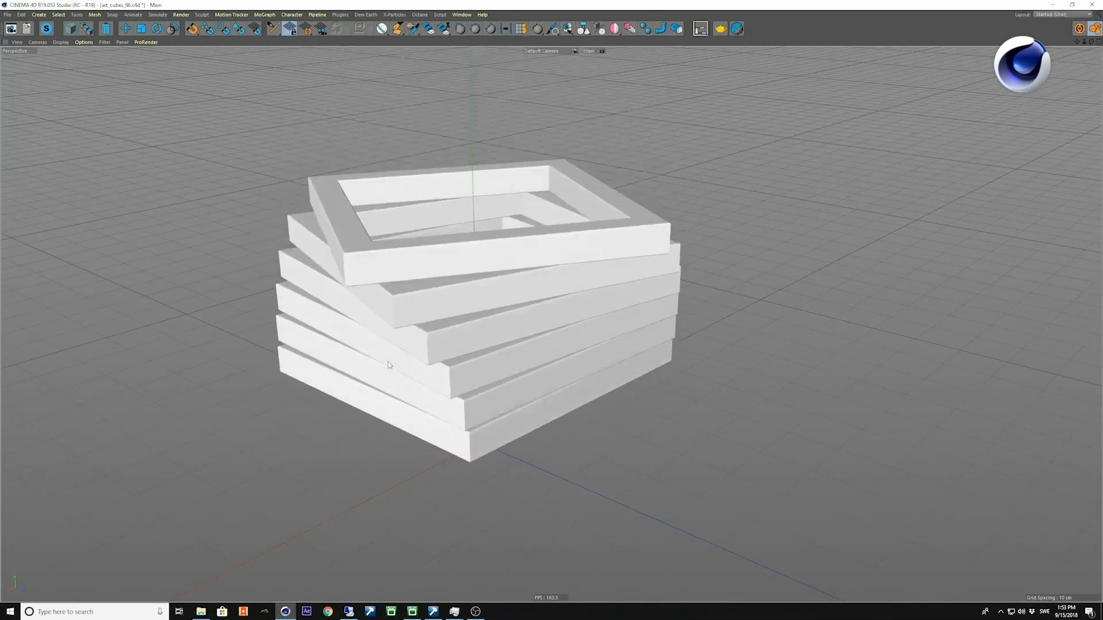
key("ctrl+Tab")
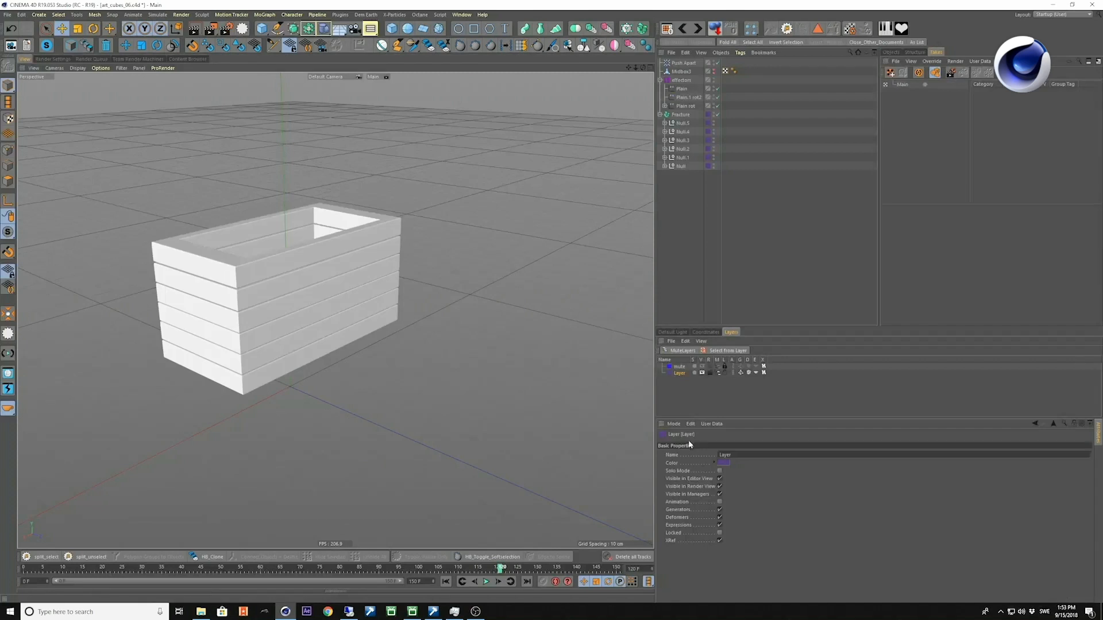
Switch the new layer's Animation back on and its Generators off, and play the nulls' own motion in the maximized viewport.
left_click(733, 372)
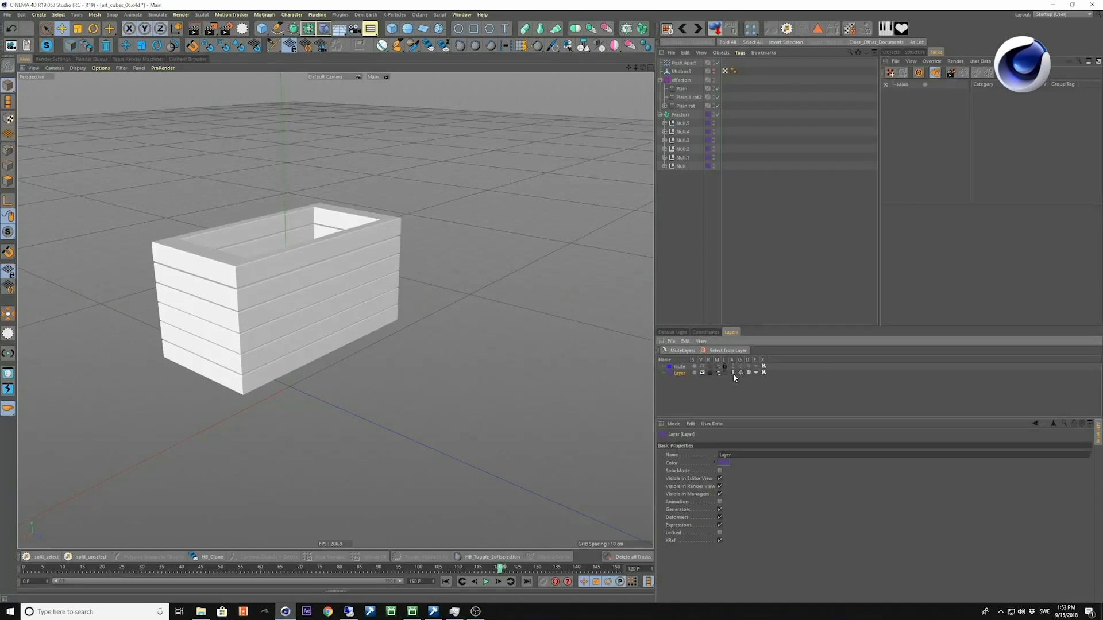
left_click(741, 373)
key("ctrl+Tab")
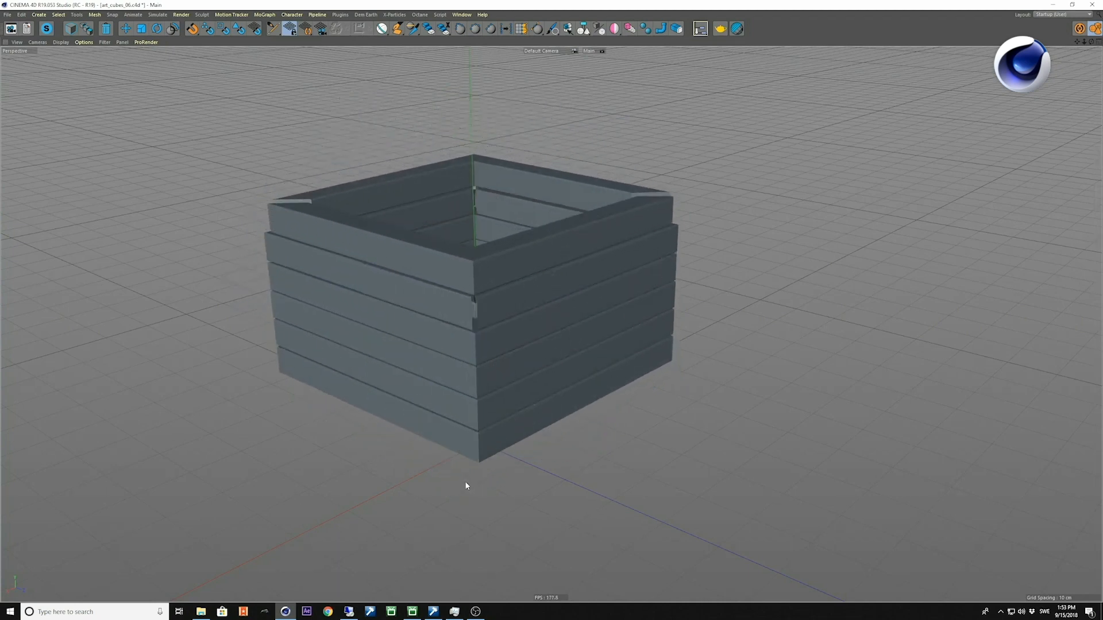
key("ctrl+Tab")
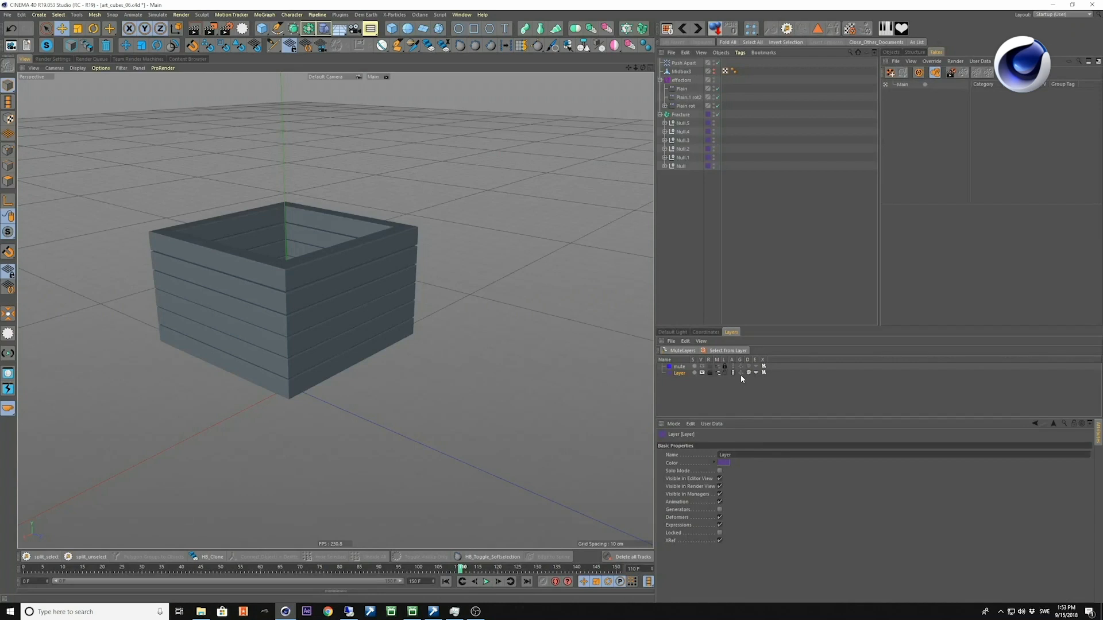
Switch the new layer's Generators back on and examine the combined animation in the maximized viewport.
left_click(740, 373)
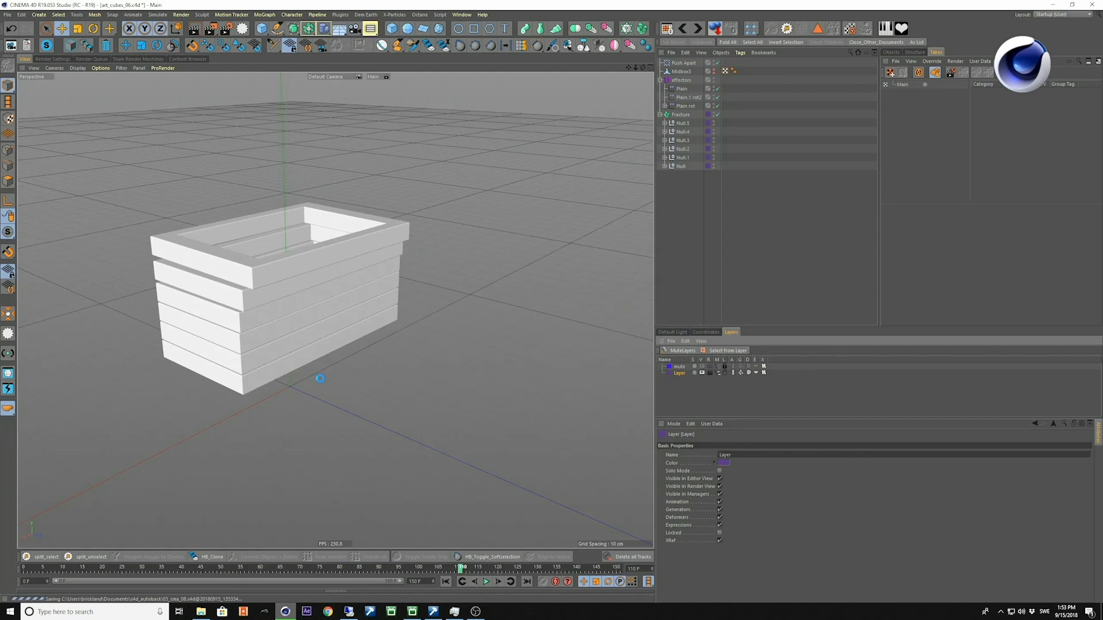
key("ctrl+Tab")
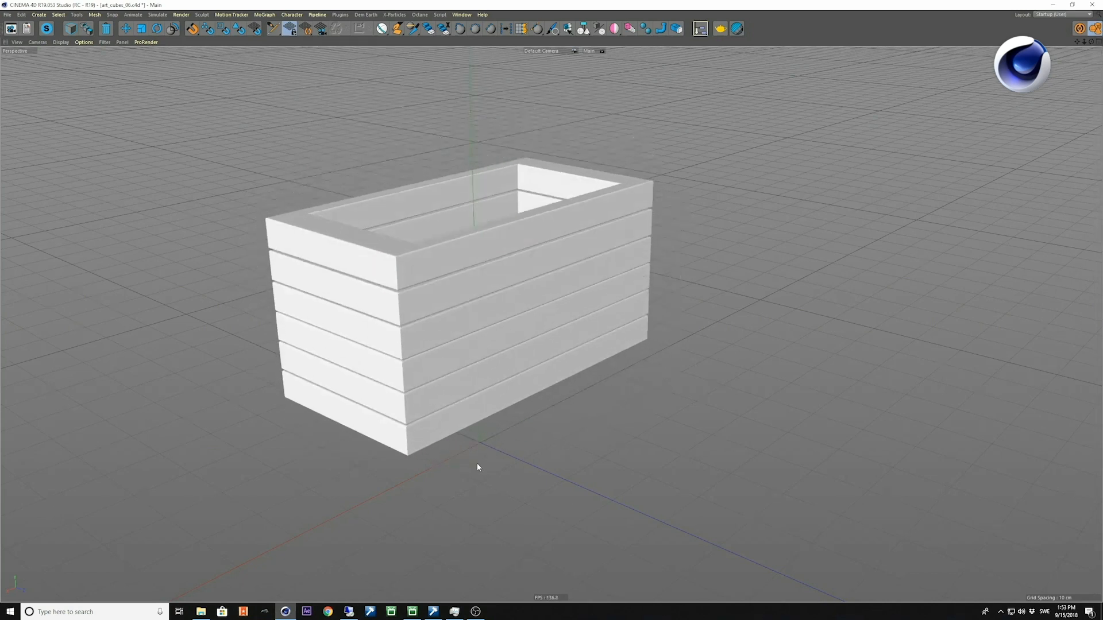
right_click_drag(512, 359, 486, 366, "alt")
middle_click_drag(486, 366, 458, 382, "alt")
left_click_drag(458, 381, 433, 389, "alt")
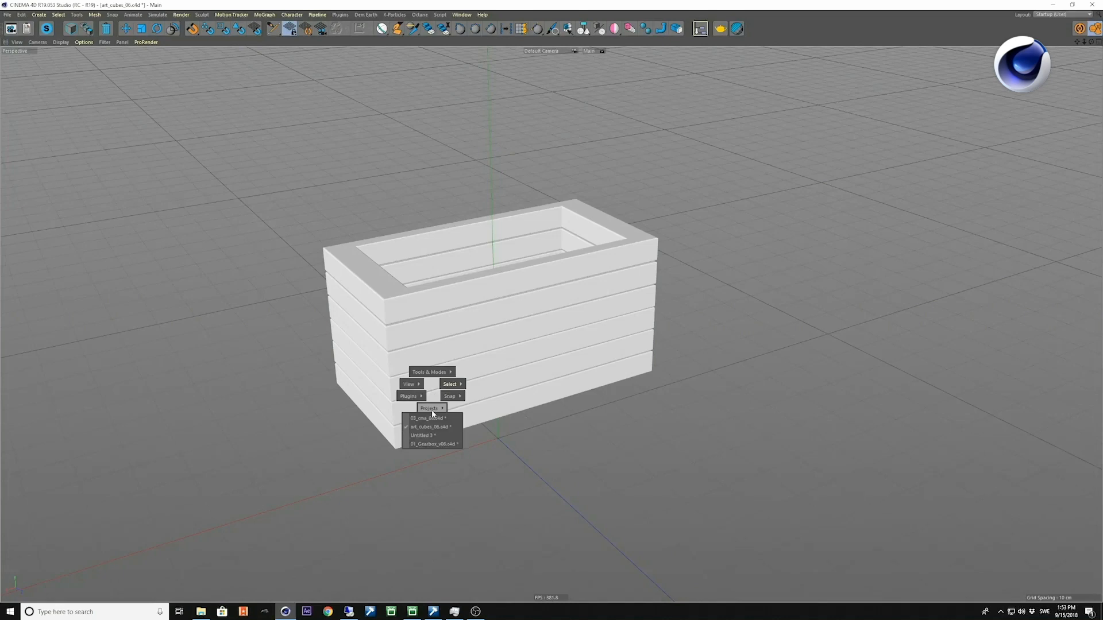
Switch to the 03_cma_08.c4d project, restore the full layout and examine the exhaust and front suspension.
left_click(433, 419)
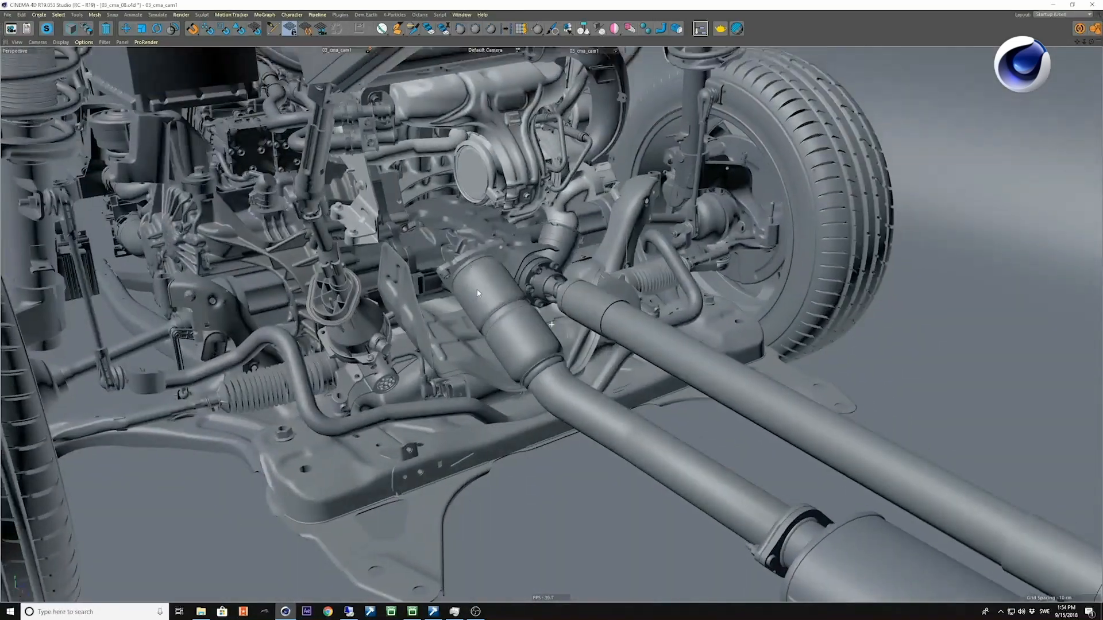
left_click_drag(478, 293, 555, 323, "alt")
key("ctrl+Tab")
mouse_move(422, 299)
left_mouse_down("alt")
mouse_move(439, 321)
mouse_move(431, 343)
left_mouse_up("alt")
right_click_drag(406, 317, 448, 320, "alt")
left_click_drag(448, 319, 413, 315, "alt")
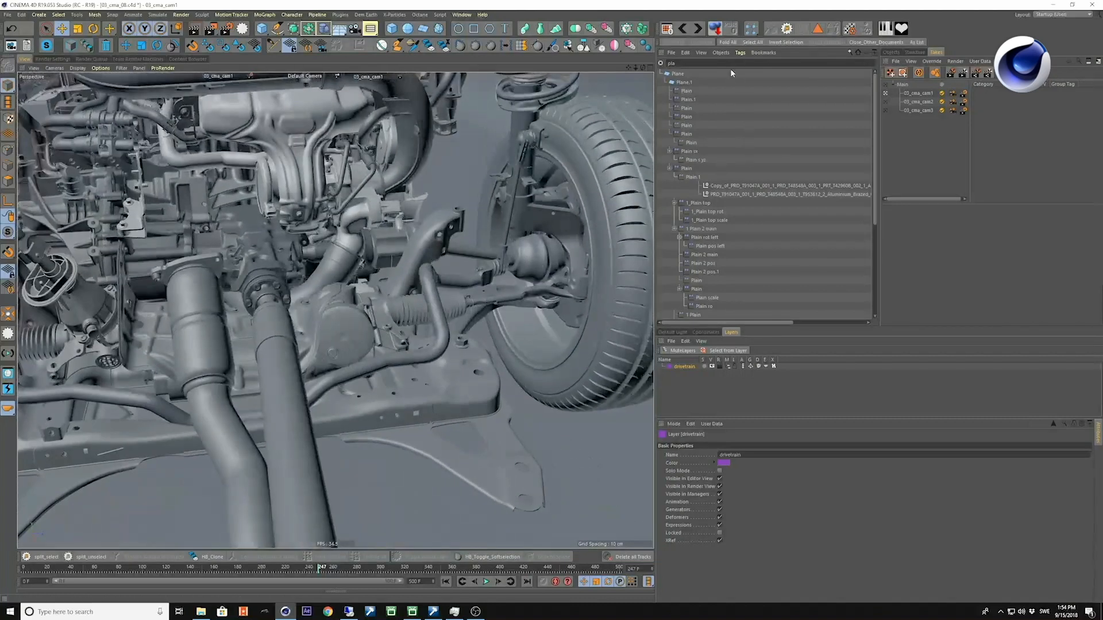
Clear the object search filter and select the cma_front null.
left_click(661, 63)
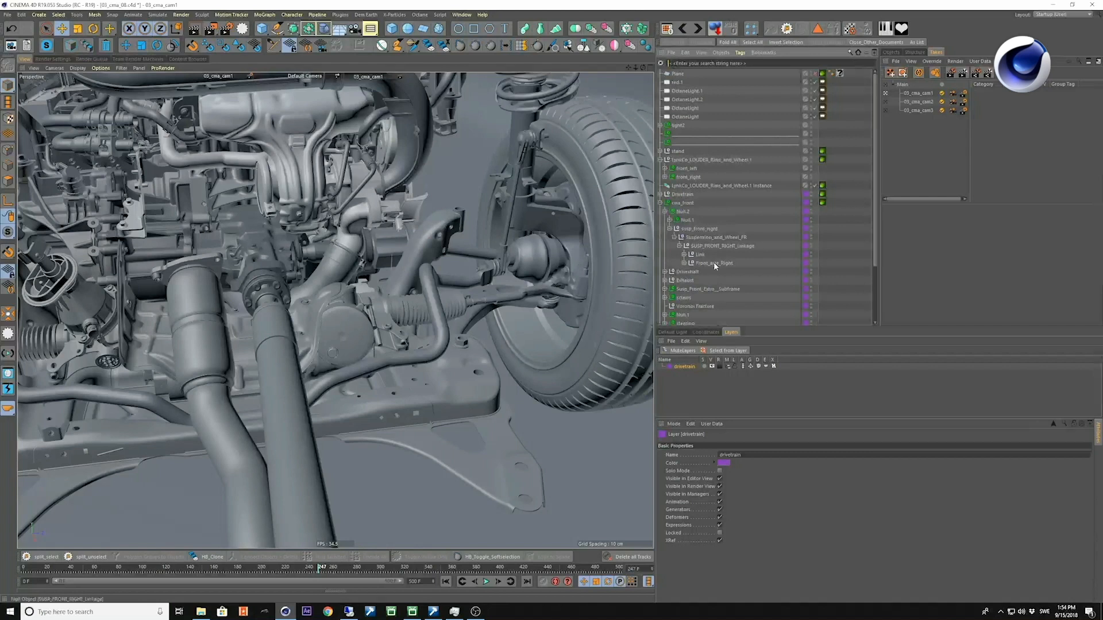
left_click(683, 203)
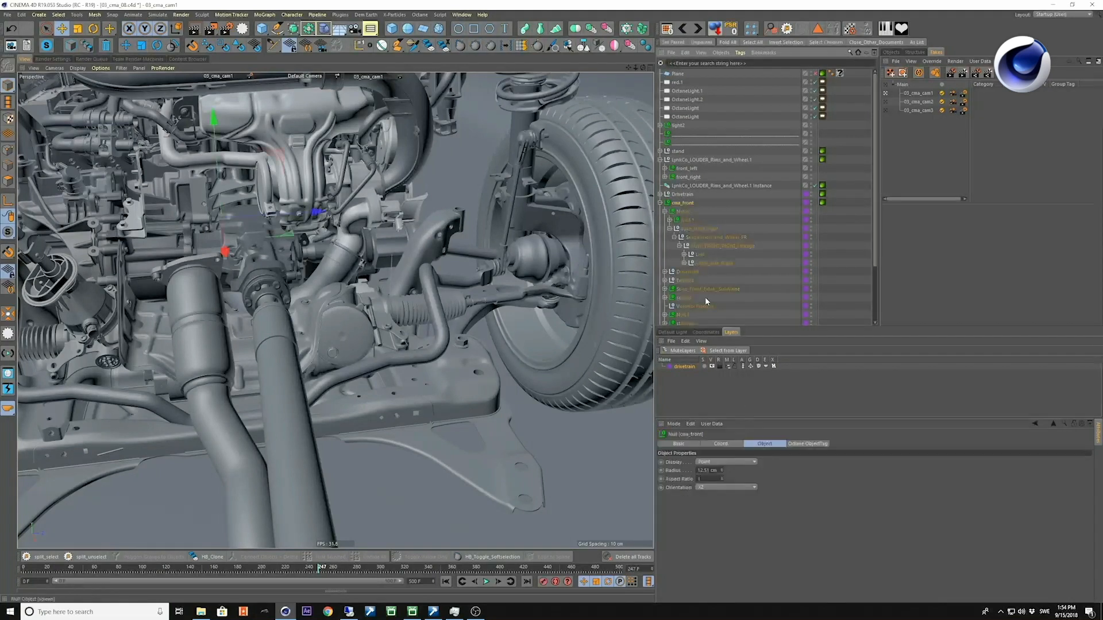
Play the drivetrain animation from the first frame to view the wheel, suspension and exhaust pieces assembling, and stop playback.
left_click_drag(417, 368, 413, 382, "alt")
key("shift+f")
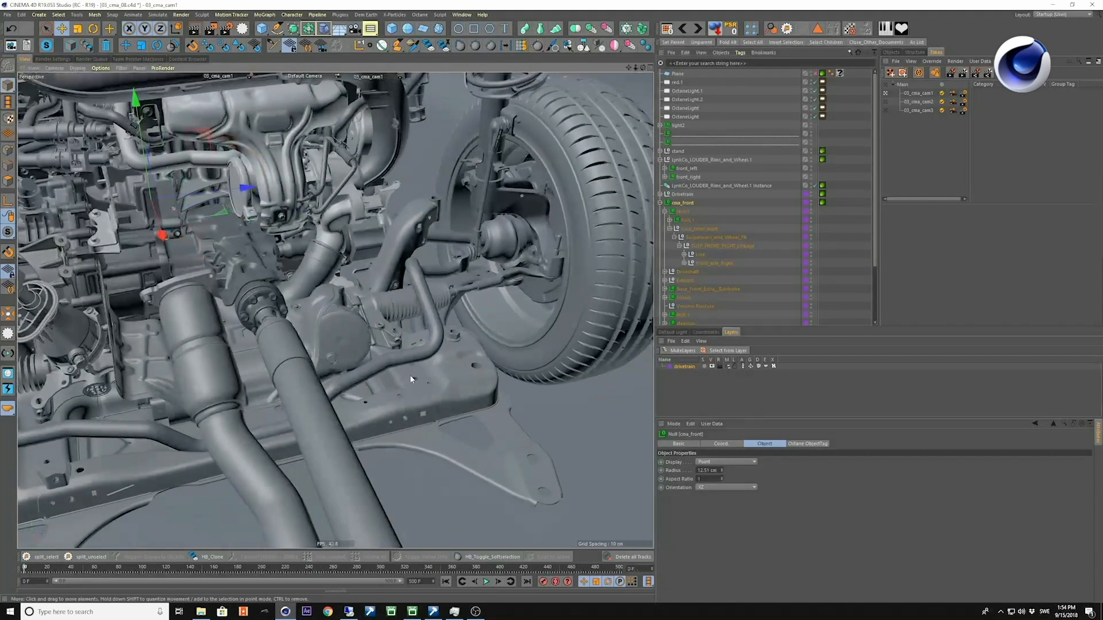
key("F8")
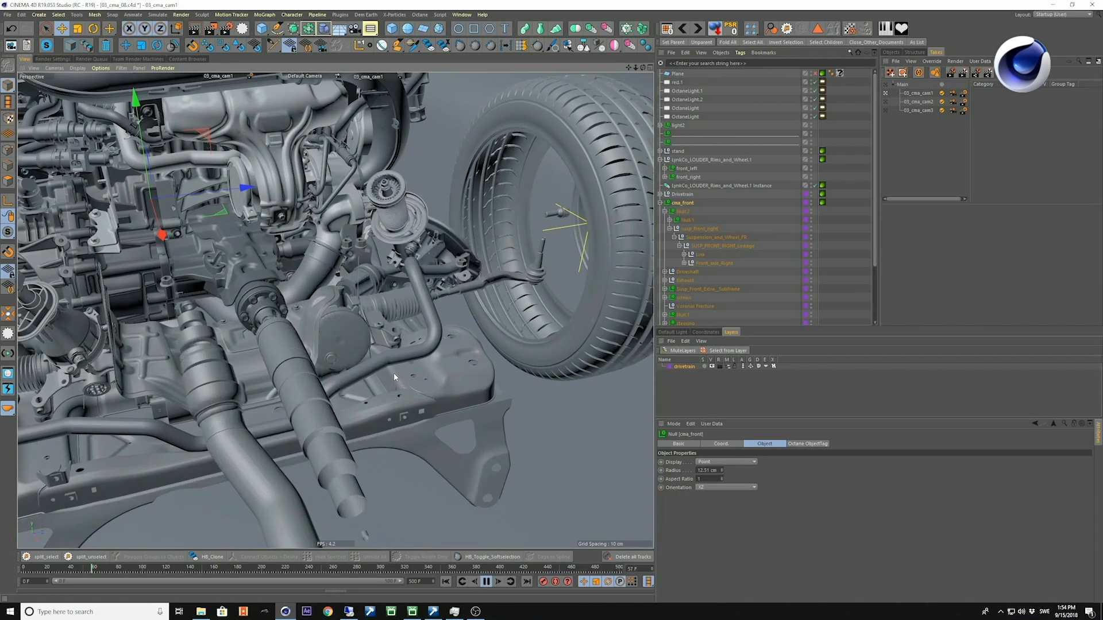
key("F8")
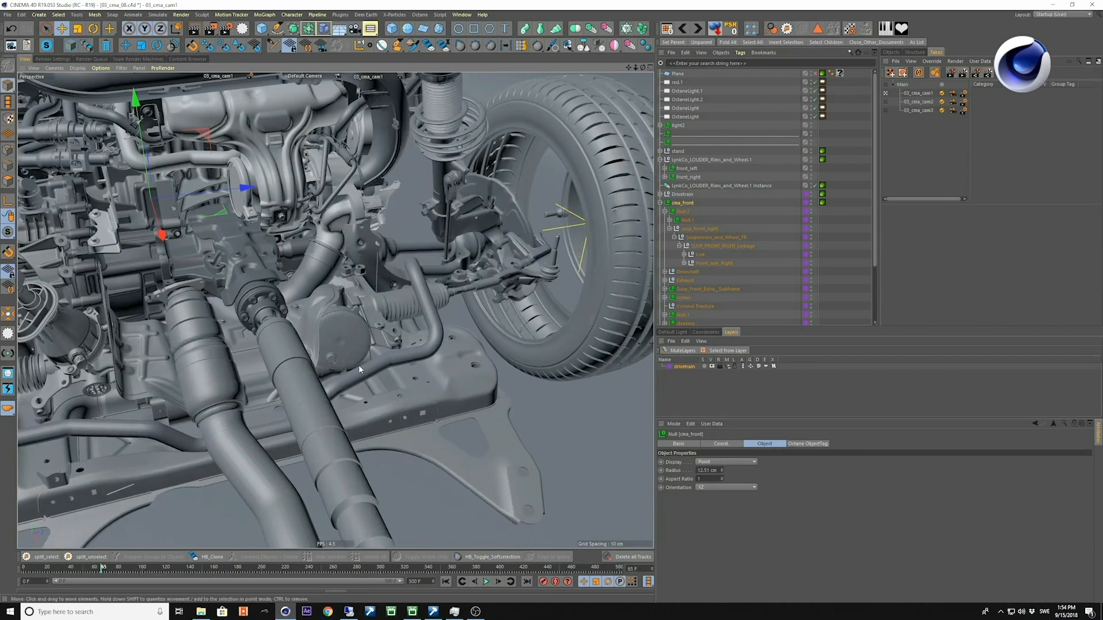
Switch off the drivetrain layer's Generators and play the animation from the first frame to view its keyframed motion alone.
left_click(681, 367)
left_click_drag(463, 327, 499, 322, "alt")
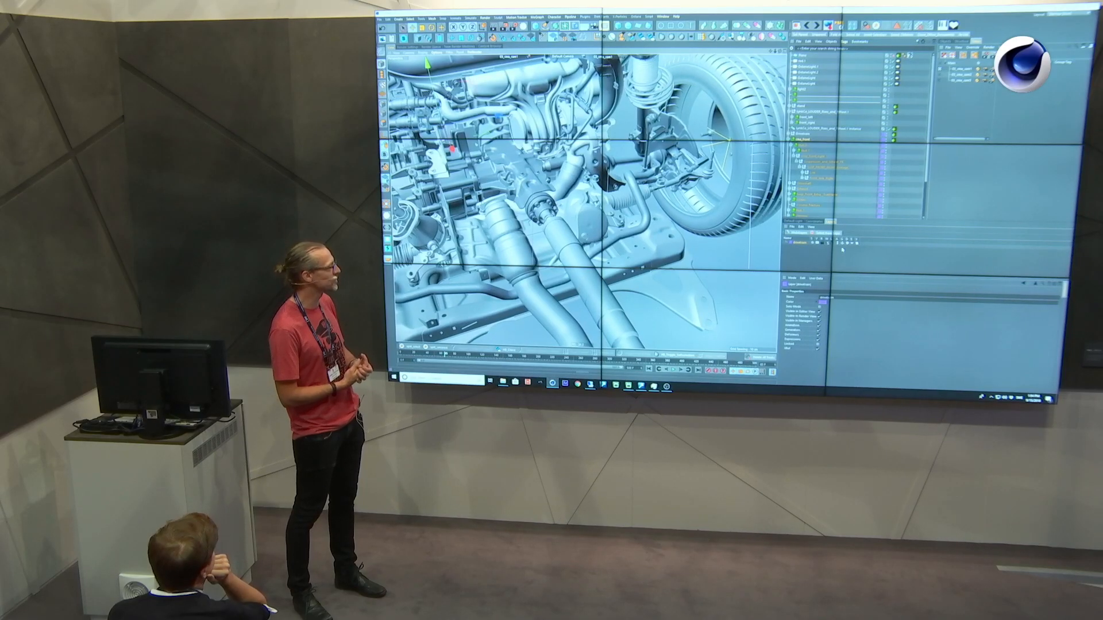
left_click(843, 245)
left_click_drag(741, 234, 709, 227, "alt")
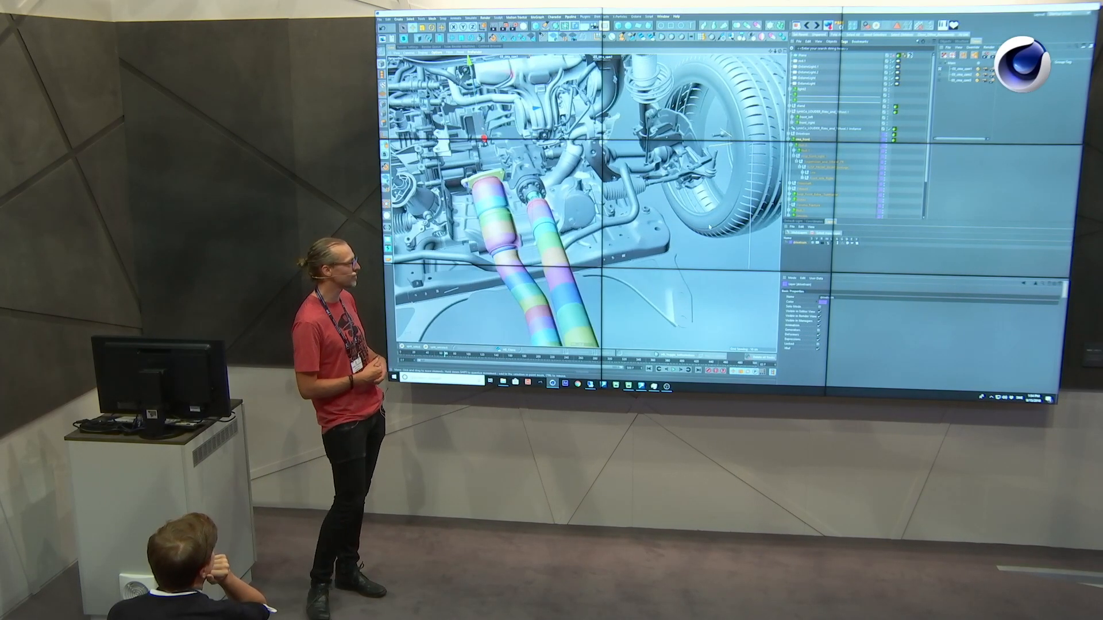
key("shift+f")
key("F8")
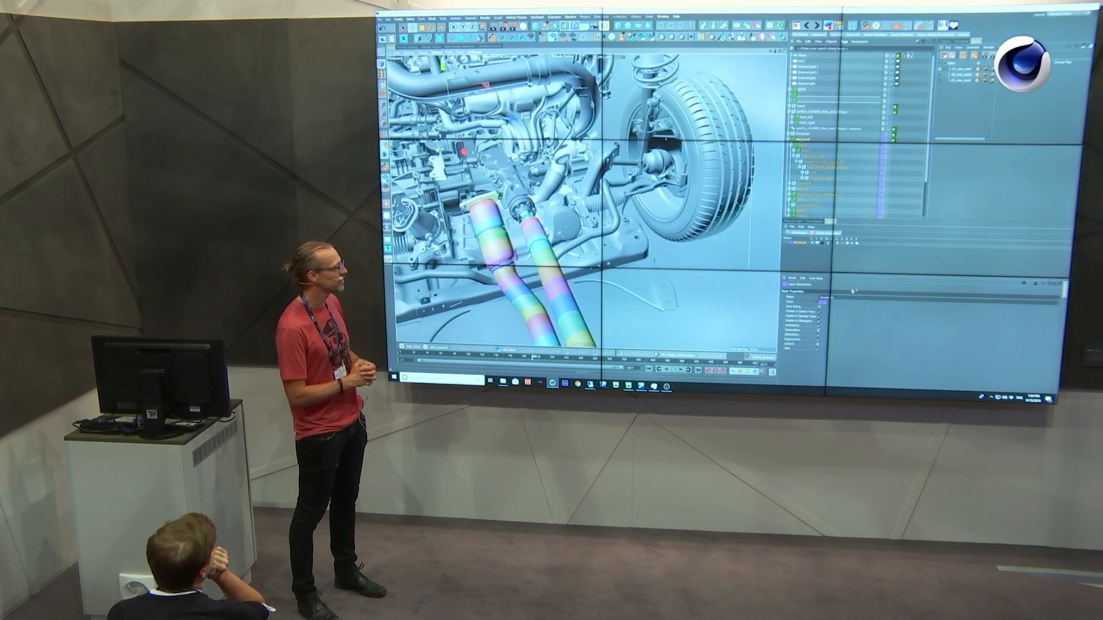
Switch the drivetrain layer's Animation off and its Generators back on, and play the effector-driven assembly before stopping playback.
left_click(838, 244)
left_click(843, 243)
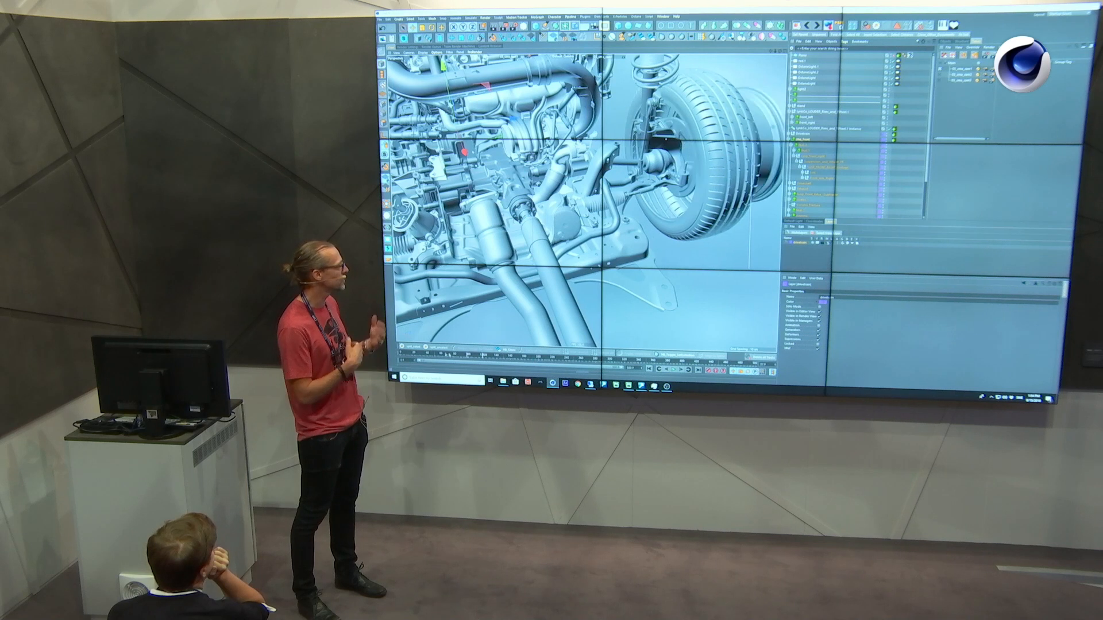
left_click(448, 355)
key("F8")
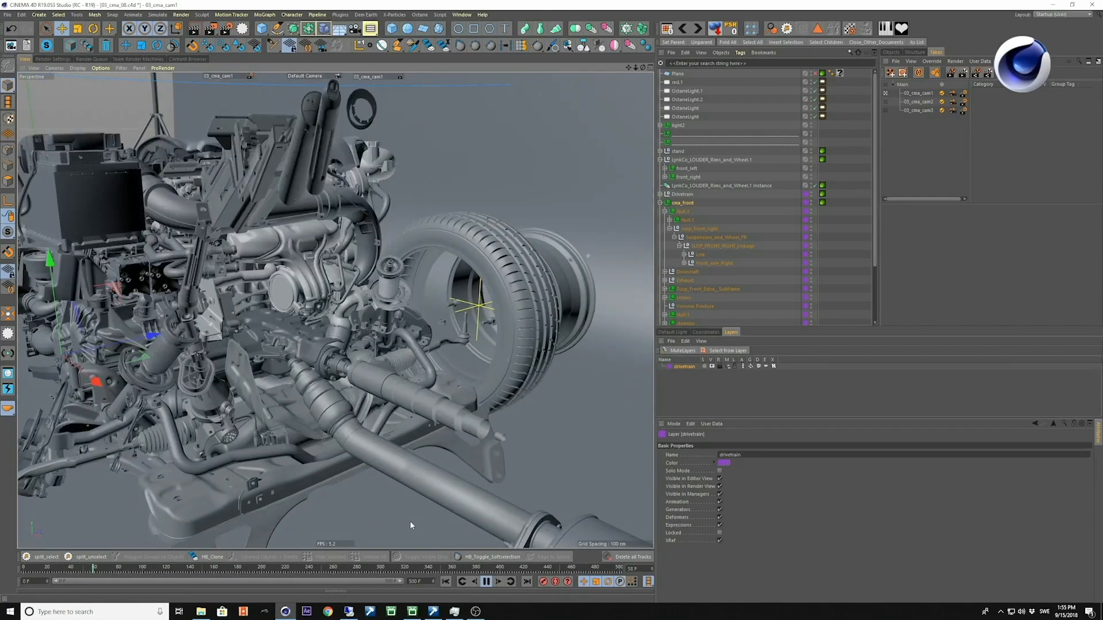
left_click(484, 582)
Play the wheel's assembly, examine the rim and its bolts up close and scrub through the bolt motion.
left_click_drag(542, 308, 391, 356, "alt")
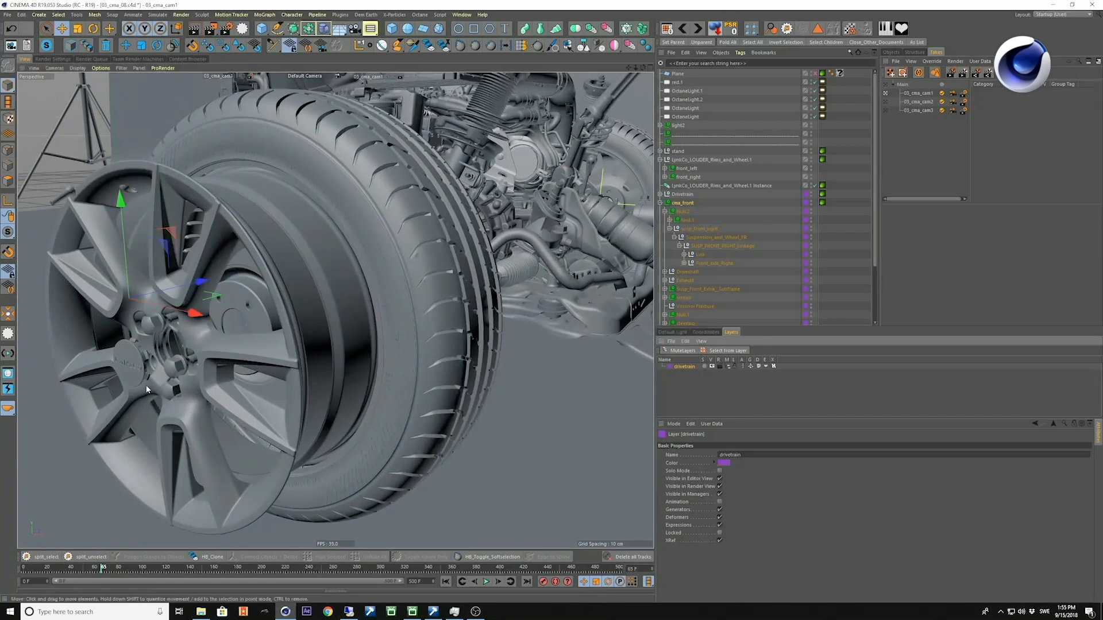
key("F8")
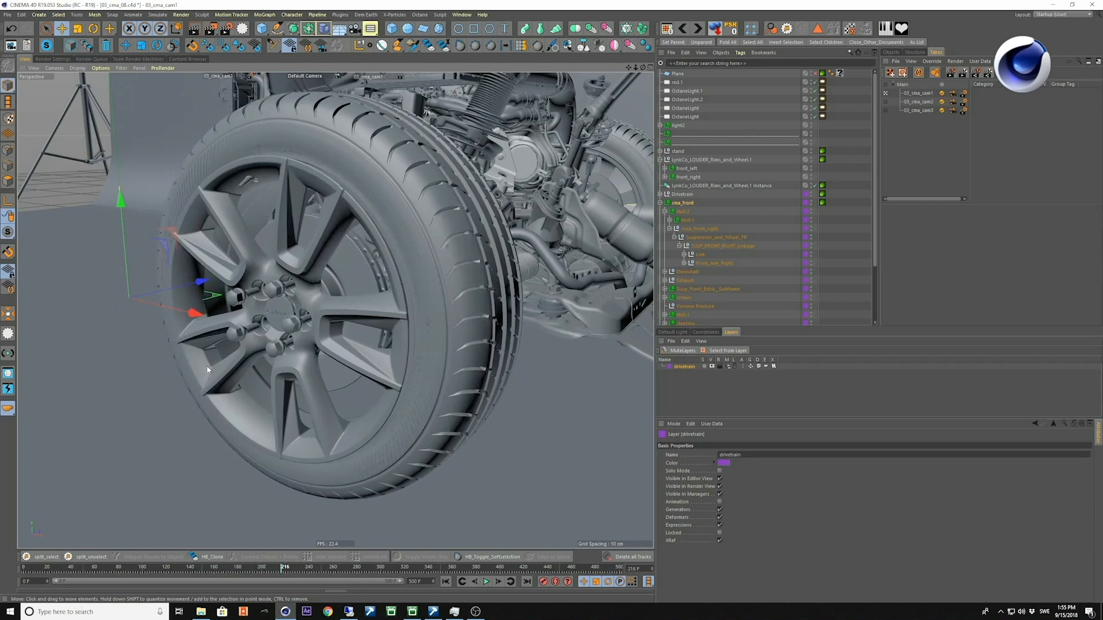
right_click_drag(207, 370, 301, 325, "alt")
left_click_drag(301, 325, 295, 342, "alt")
right_click_drag(295, 342, 332, 331, "alt")
left_click_drag(332, 331, 271, 315, "alt")
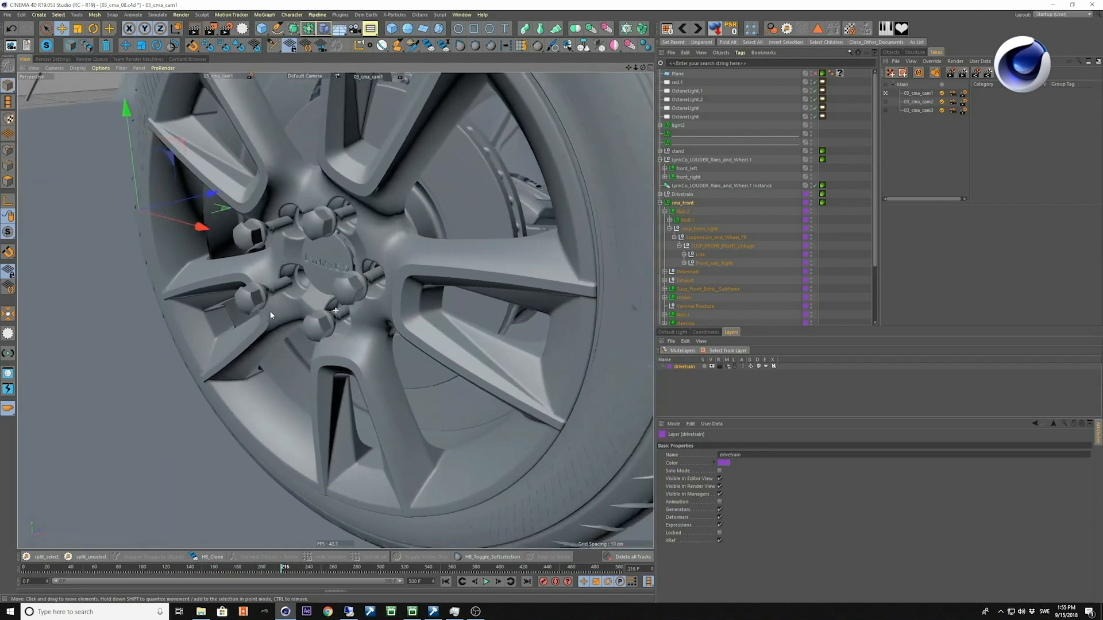
mouse_move(317, 568)
left_mouse_down()
mouse_move(272, 567)
mouse_move(343, 567)
mouse_move(253, 568)
mouse_move(334, 568)
left_mouse_up()
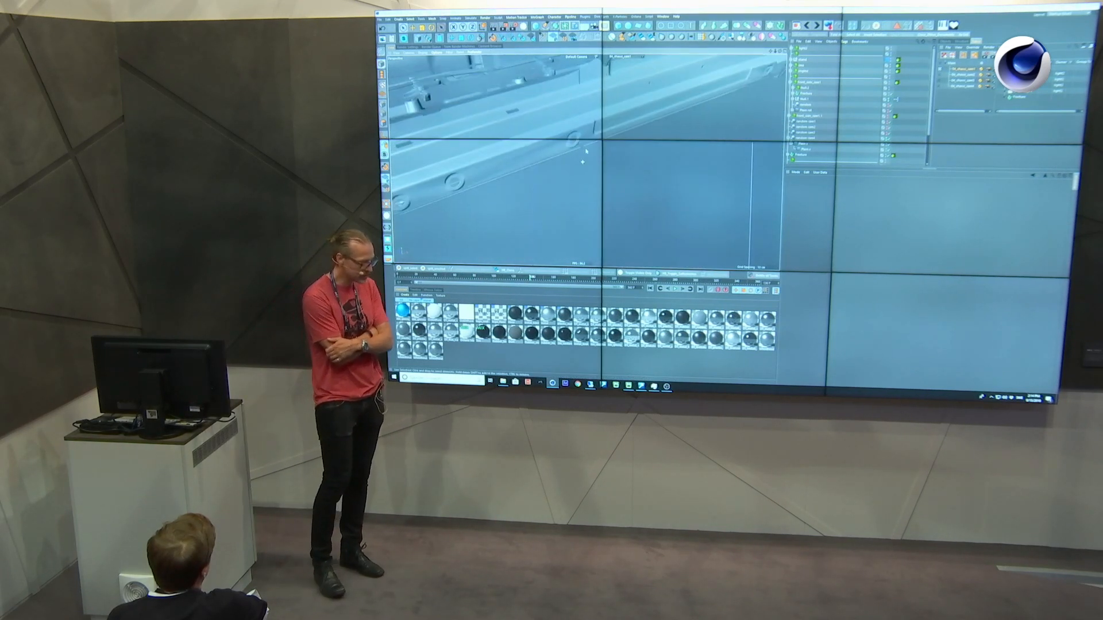
Copy the side rail object with its effectors into a new empty project.
left_click(810, 83)
left_click_drag(582, 149, 512, 142, "alt")
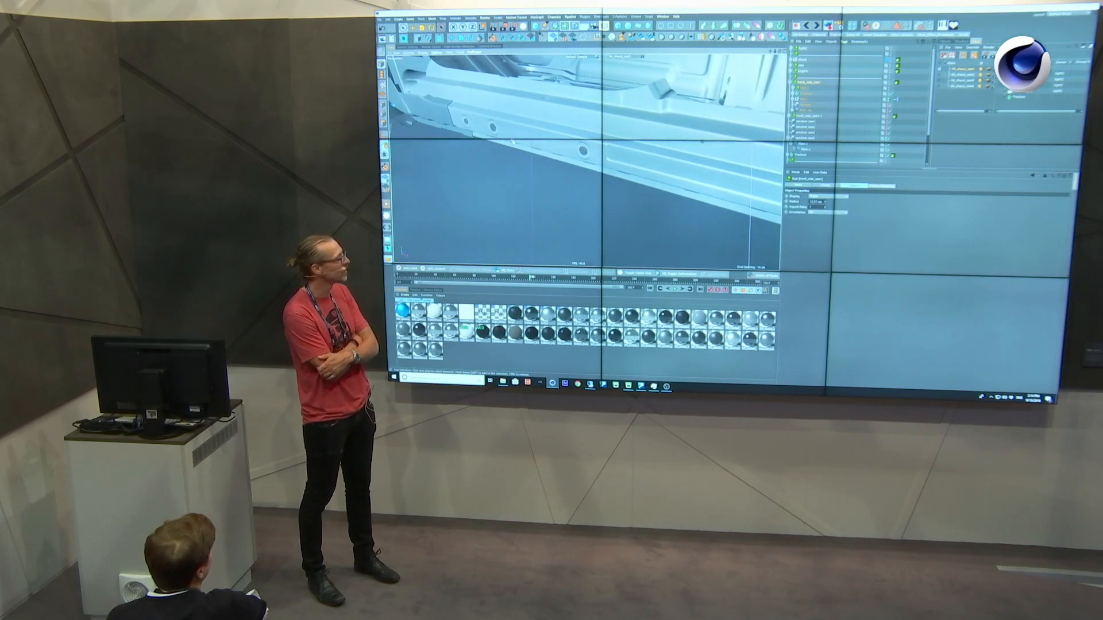
key("ctrl+n")
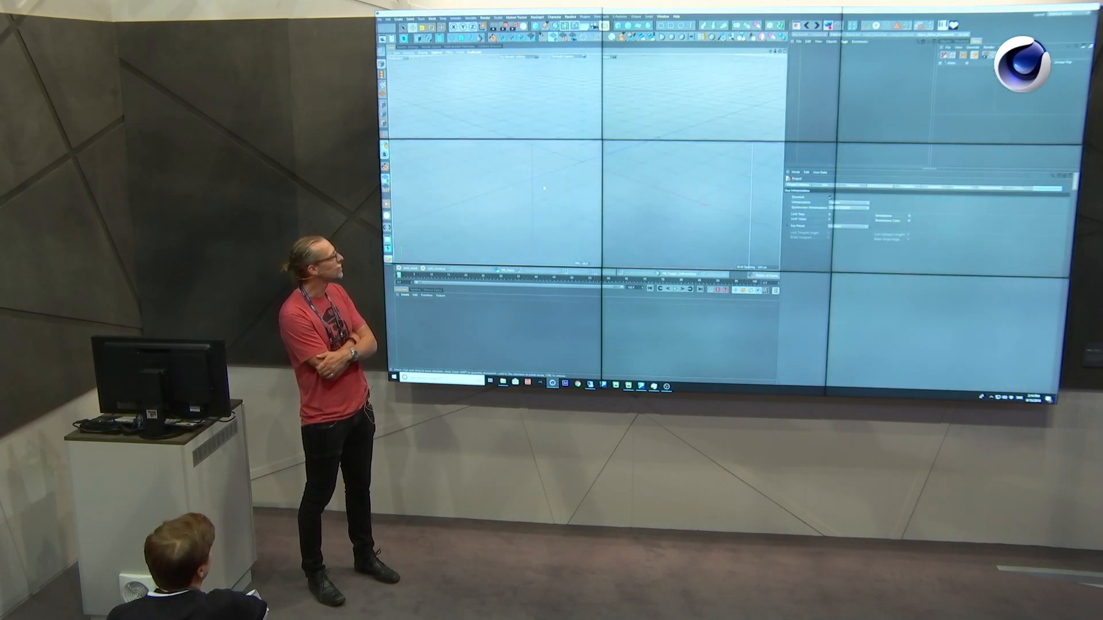
key("ctrl+v")
left_click(566, 187)
left_click_drag(566, 187, 559, 165, "alt")
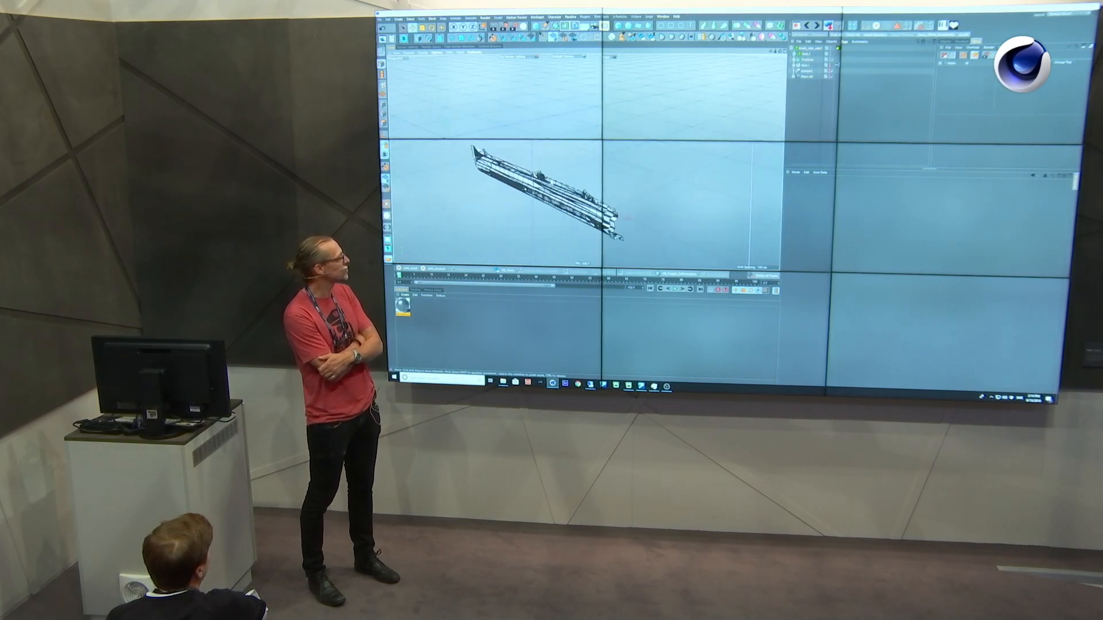
Shade the rail without wireframe lines and play its assembly animation in an enlarged viewport, ending back in the standard layout.
key("n")
key("a")
key("n")
key("c")
right_click_drag(557, 180, 581, 179, "alt")
mouse_move(571, 181)
left_mouse_down("alt")
mouse_move(560, 187)
mouse_move(578, 168)
left_mouse_up("alt")
key("ctrl+Tab")
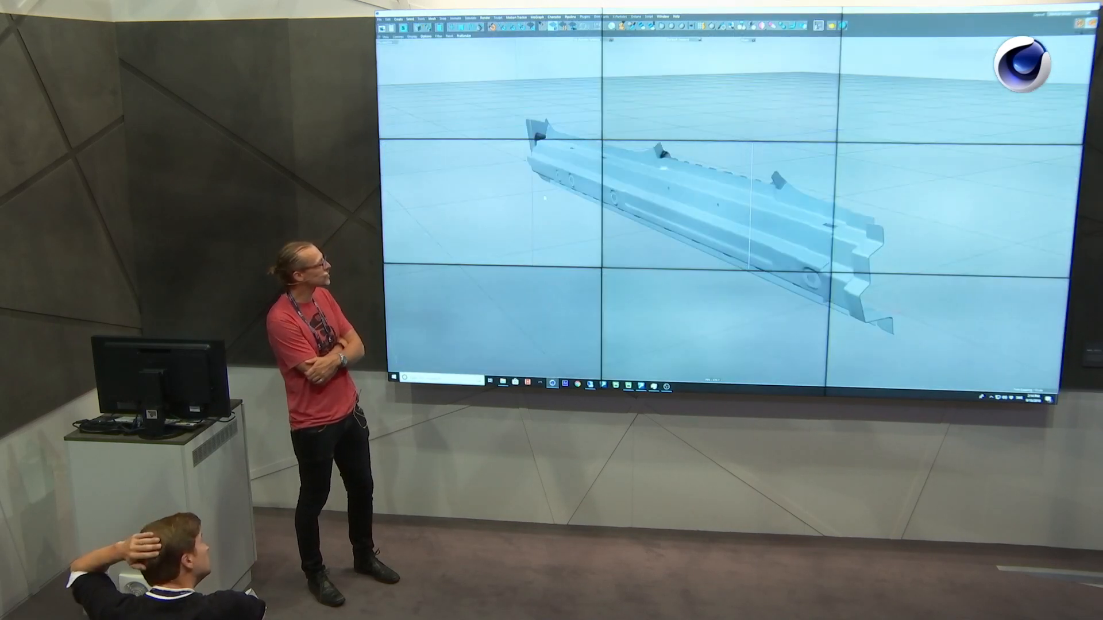
key("F8")
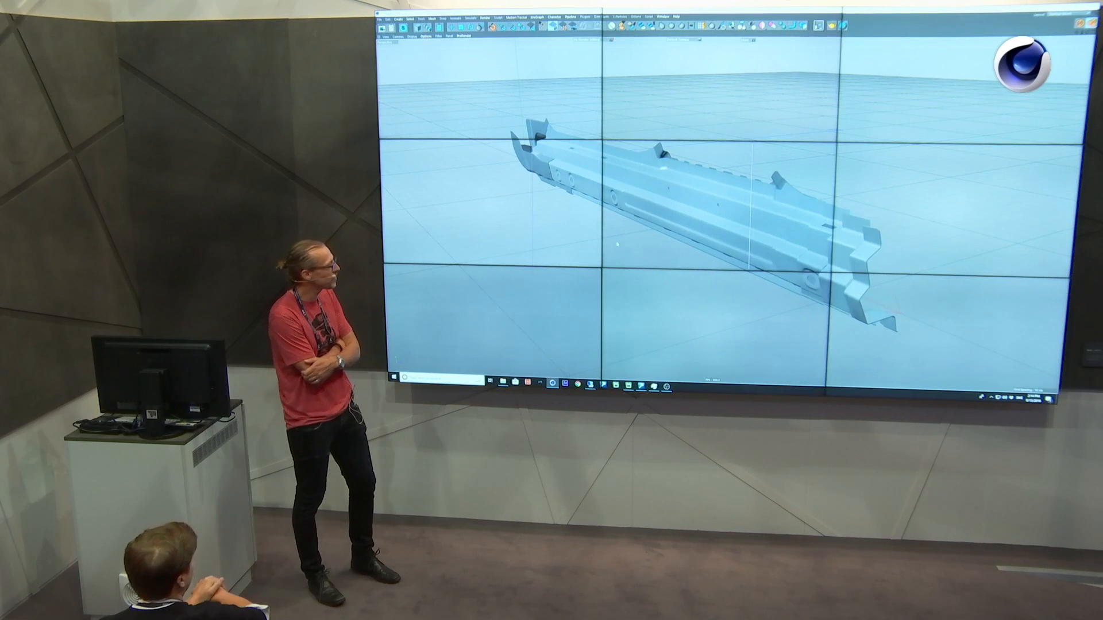
key("ctrl+Tab")
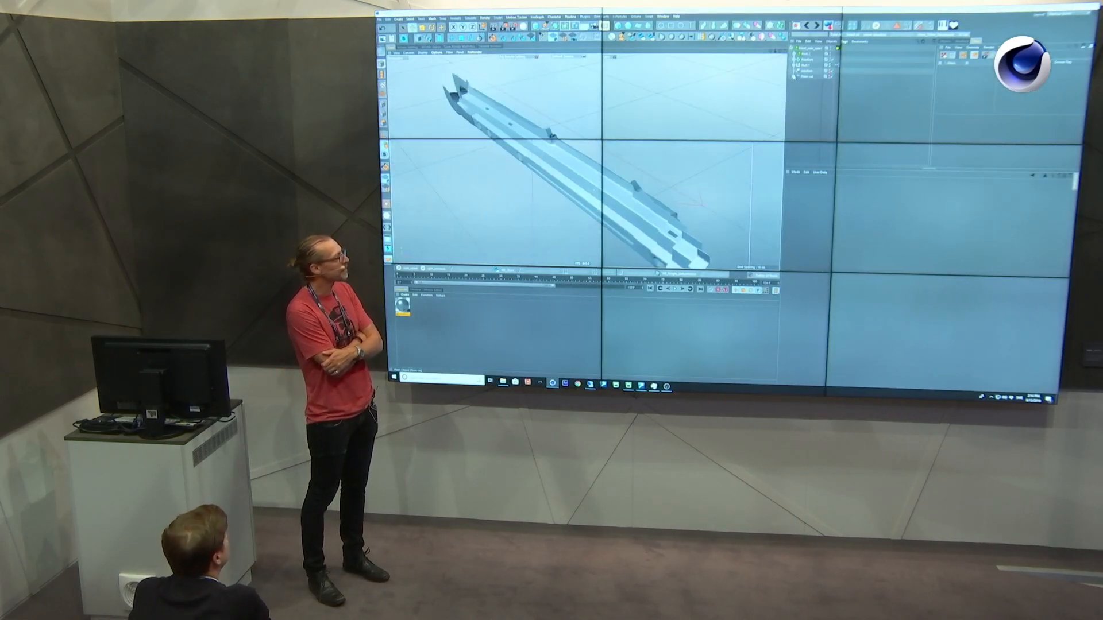
Expand the Plain rot group and inspect the falloff settings of the rotation, scale and position Plain effectors.
left_click(793, 77)
left_click(815, 94)
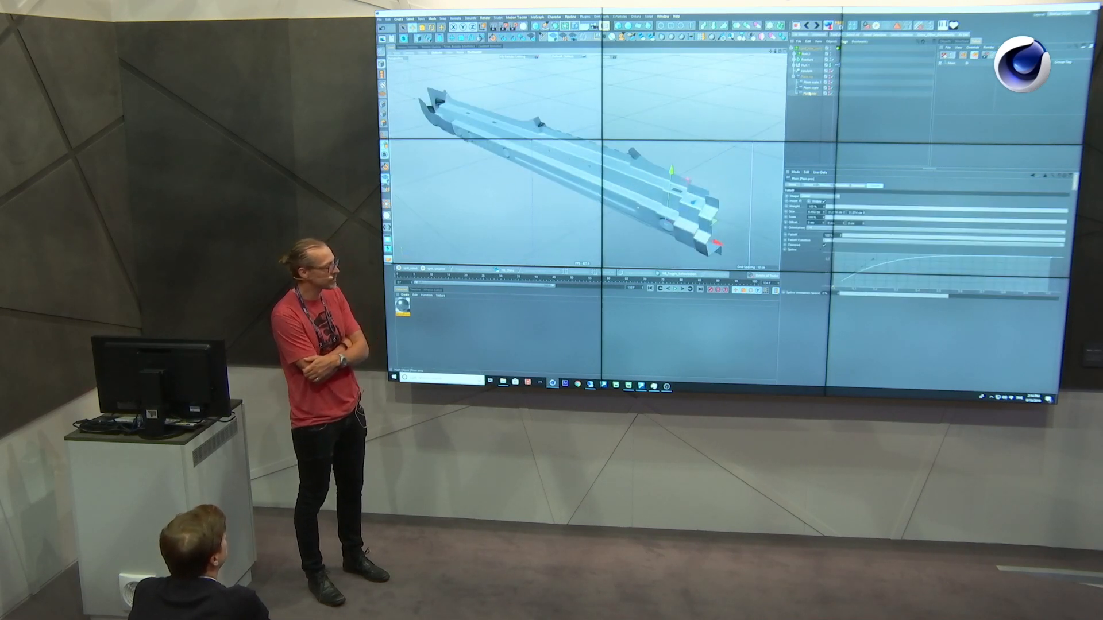
left_click(808, 88)
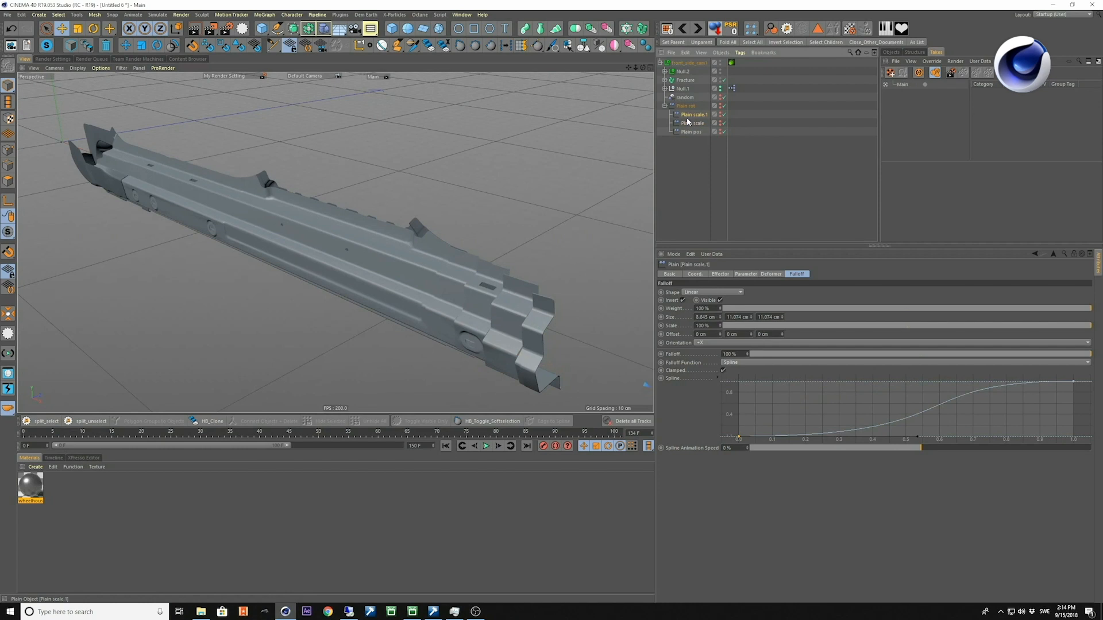
left_click(688, 115)
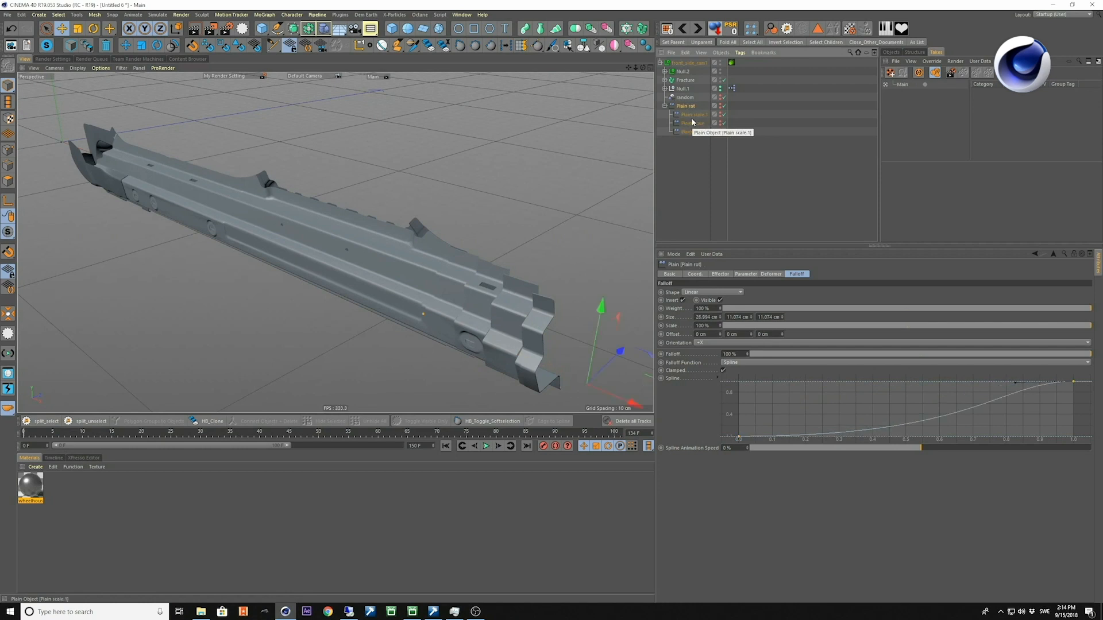
left_click_drag(418, 302, 386, 283, "alt")
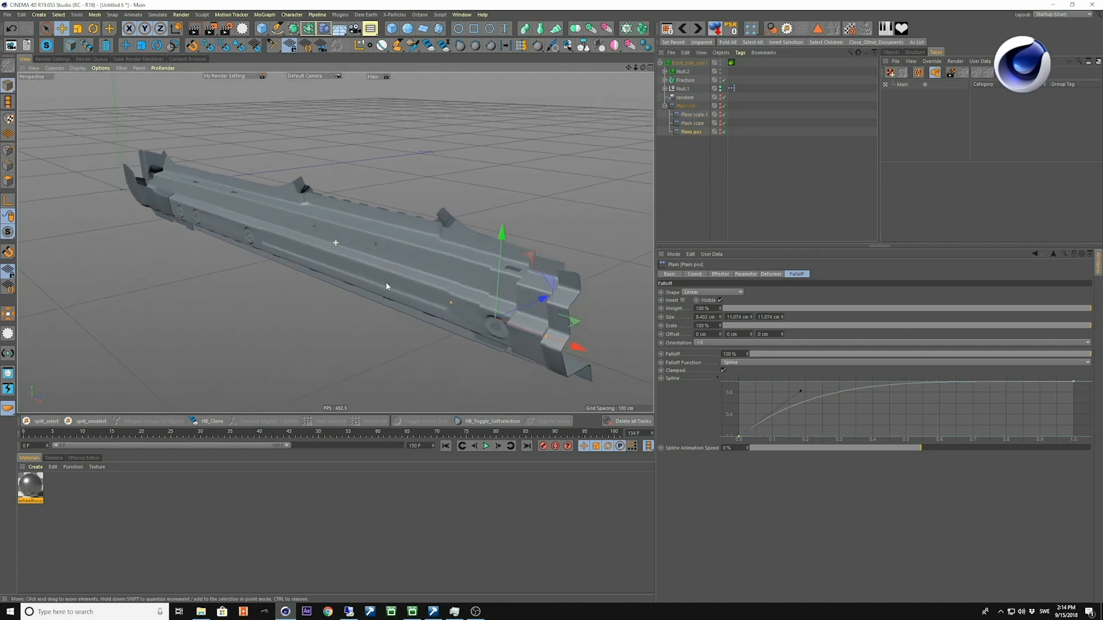
Show the Plain pos effector's falloff spline in a separate maximized window, select its end points and adjust the start tangent.
right_click(846, 419)
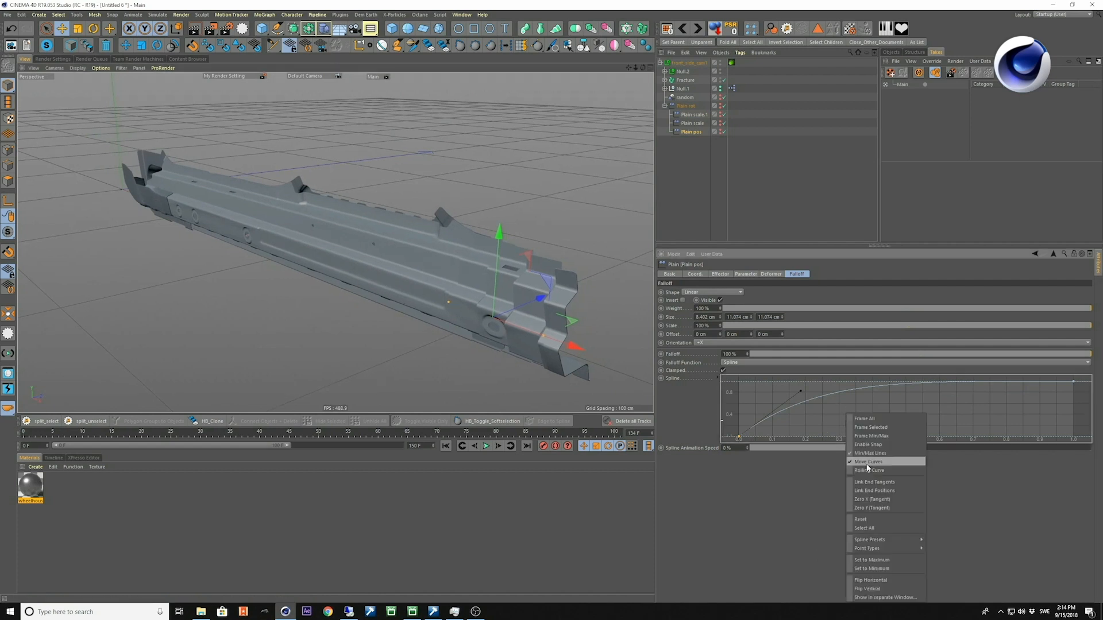
left_click(887, 598)
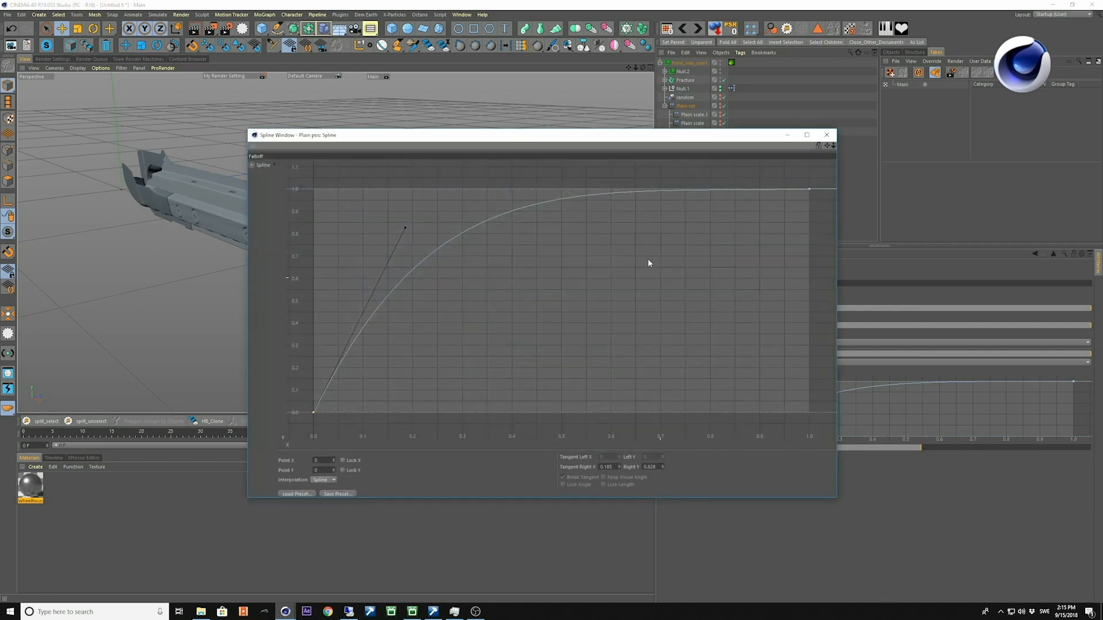
left_click_drag(601, 138, 588, 138)
double_click(588, 138)
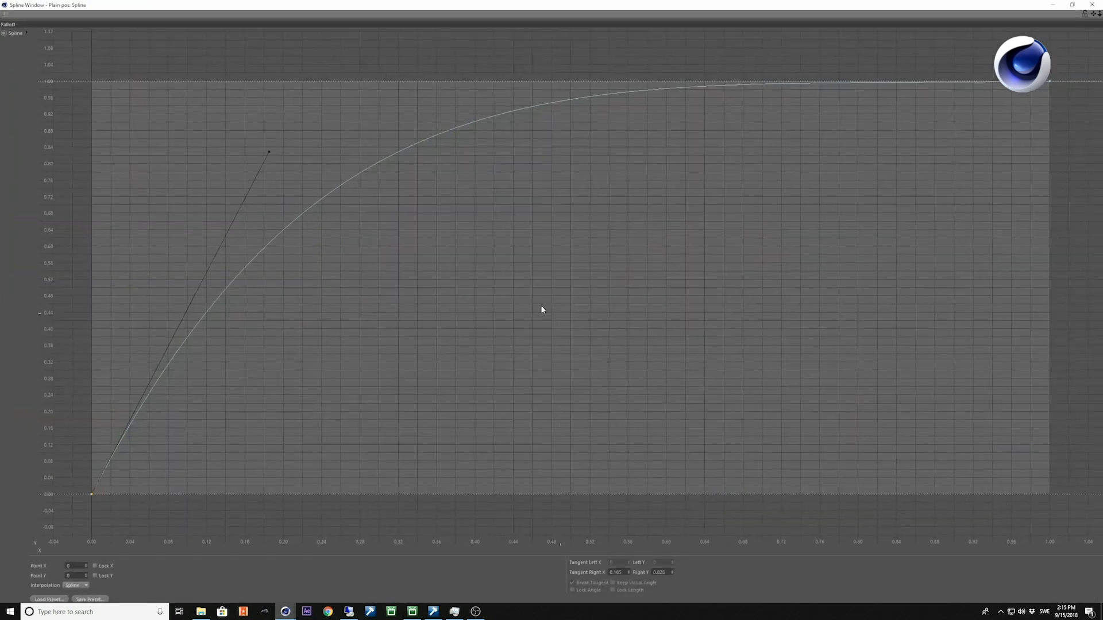
left_click_drag(262, 403, 136, 490)
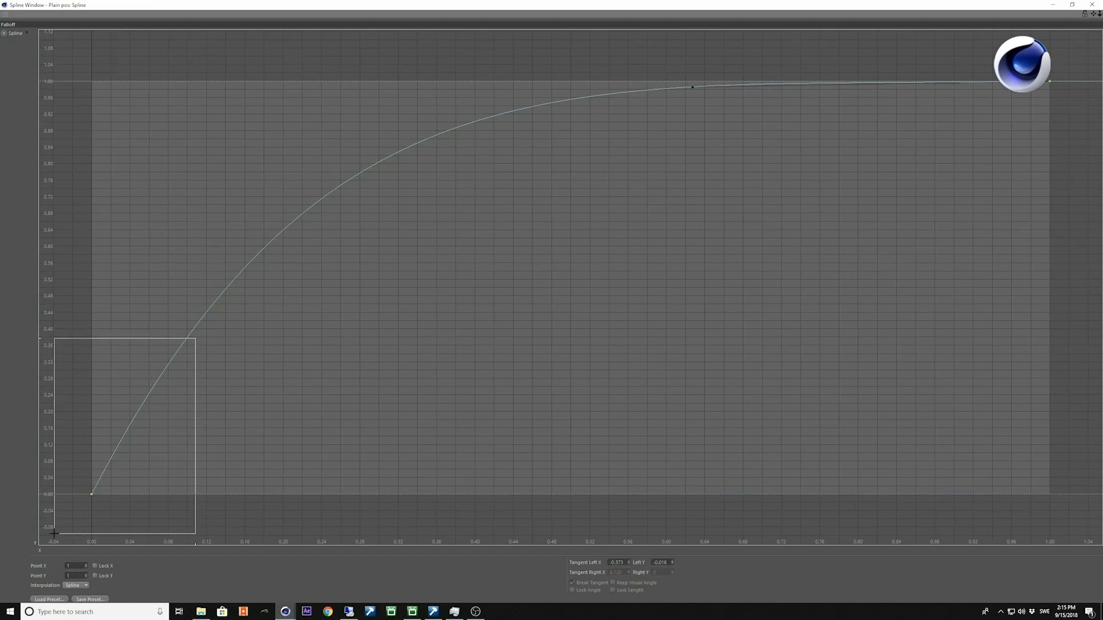
left_click_drag(269, 152, 224, 211)
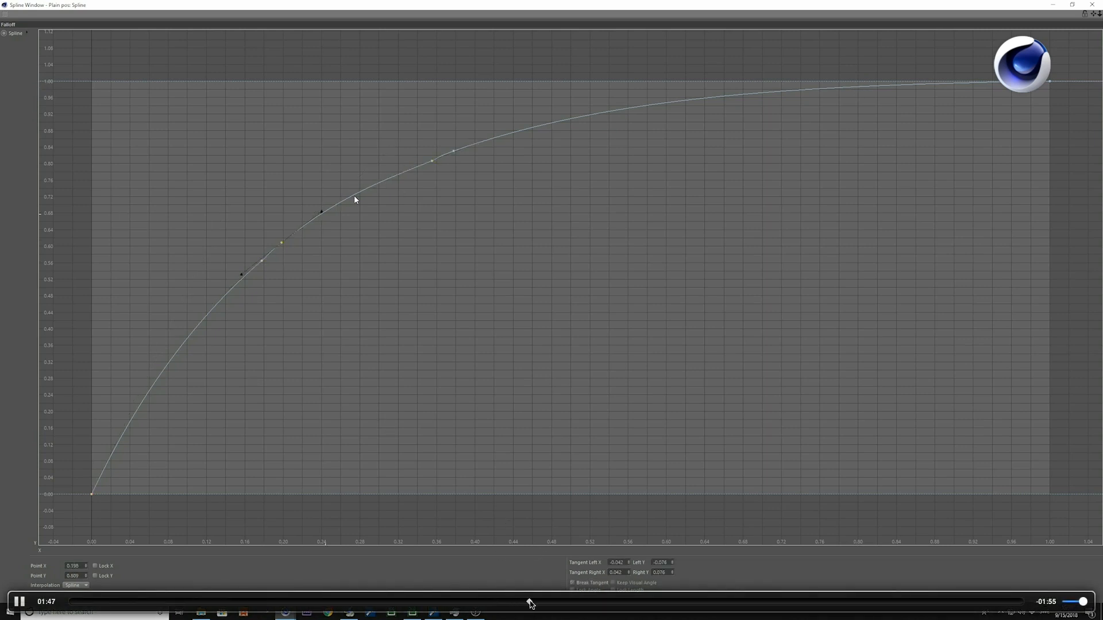
Skip the demo video ahead past the falloff spline and gearbox sections.
left_click_drag(552, 600, 636, 600)
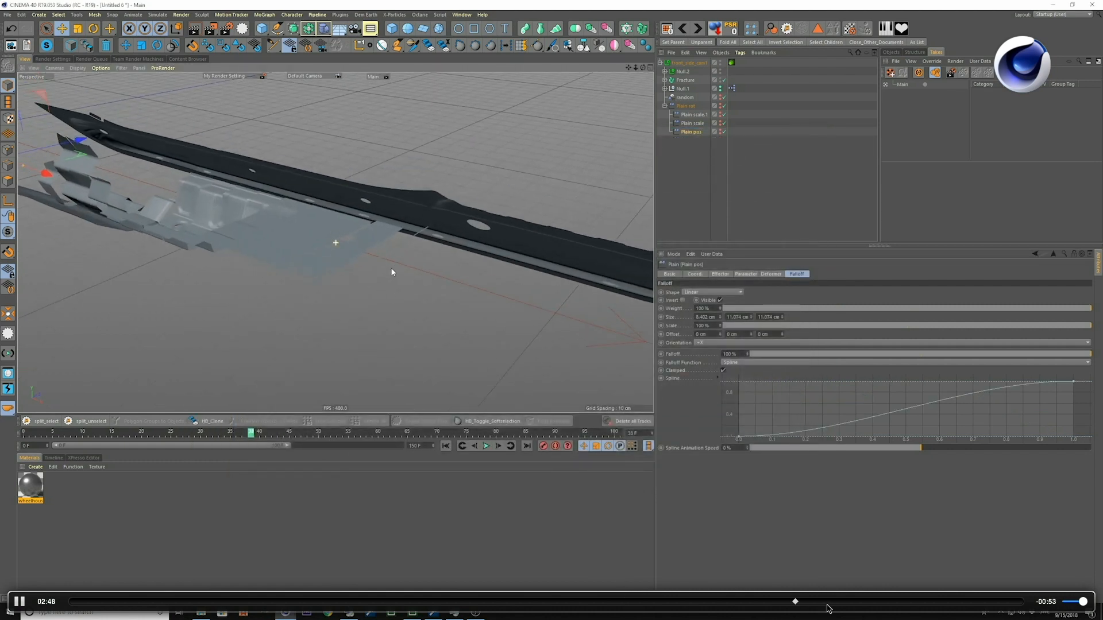
left_click_drag(828, 601, 871, 600)
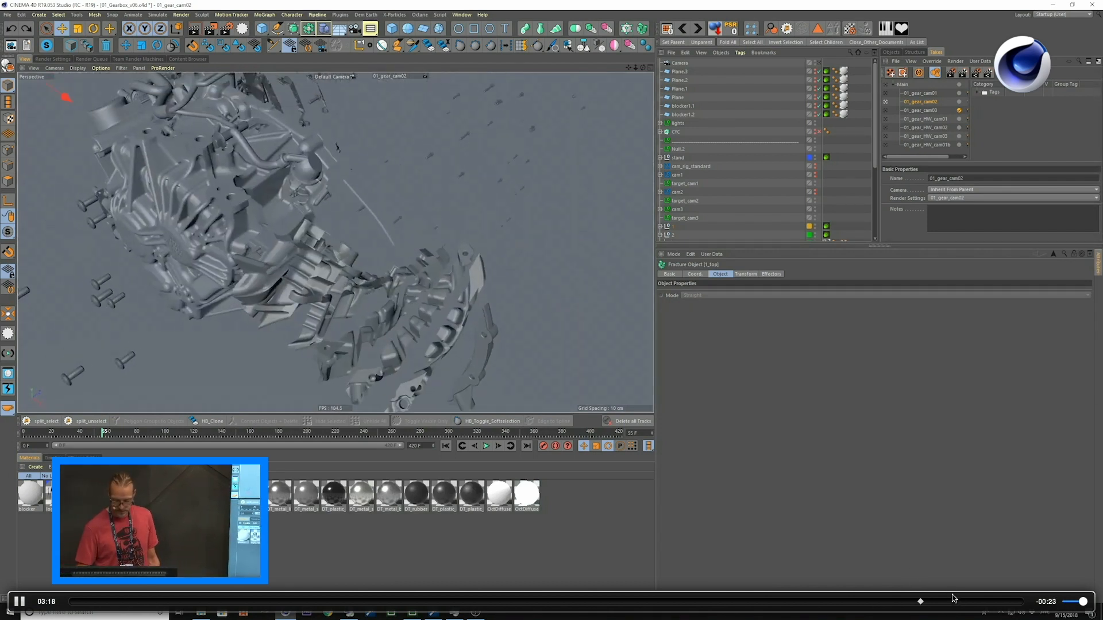
left_click(969, 601)
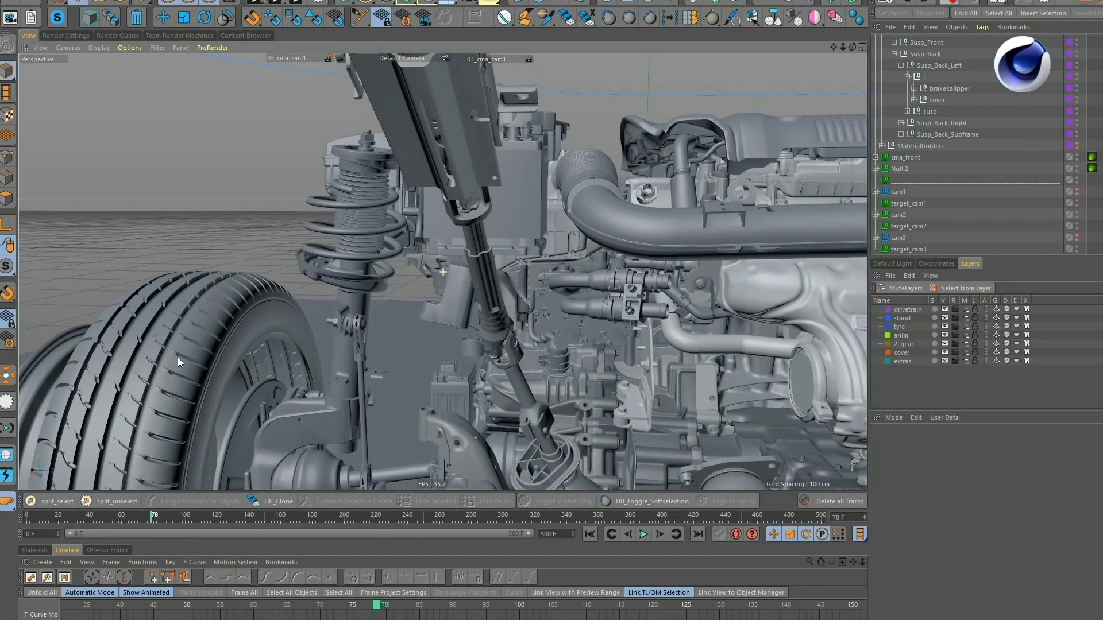
Examine the tyre, rim, bolts and suspension of the drivetrain assembly from several angles.
left_click_drag(273, 312, 292, 300, "alt")
right_click_drag(292, 300, 276, 324, "alt")
mouse_move(276, 324)
left_mouse_down()
mouse_move(229, 324)
mouse_move(270, 324)
left_mouse_up()
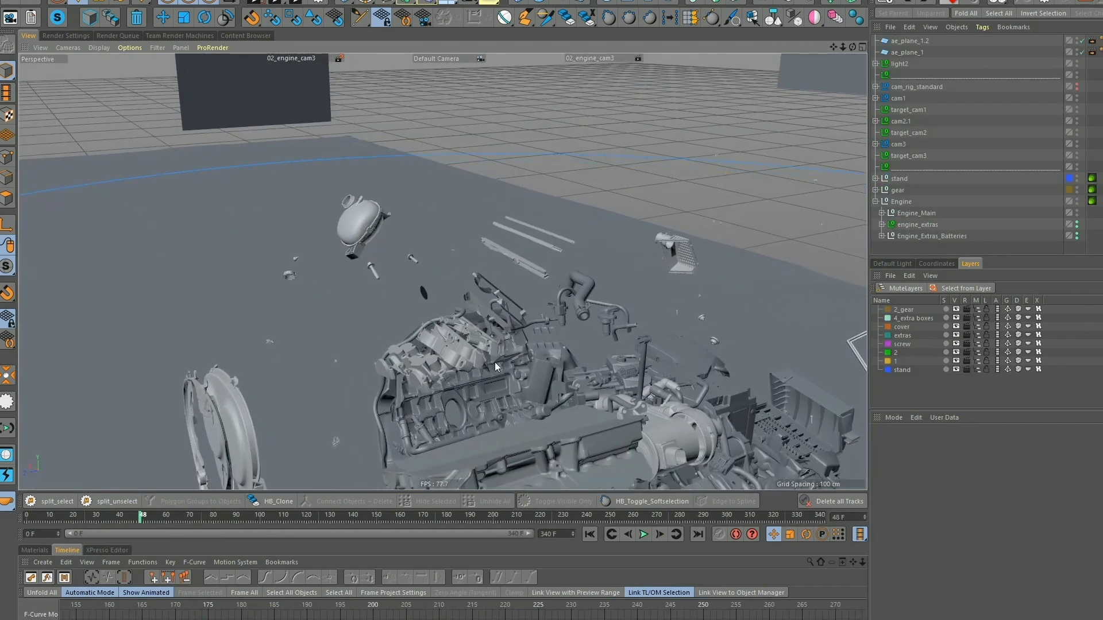
left_click_drag(495, 362, 434, 315, "alt")
Play and scrub the engine project's assembly while viewing its scattered parts.
key("F8")
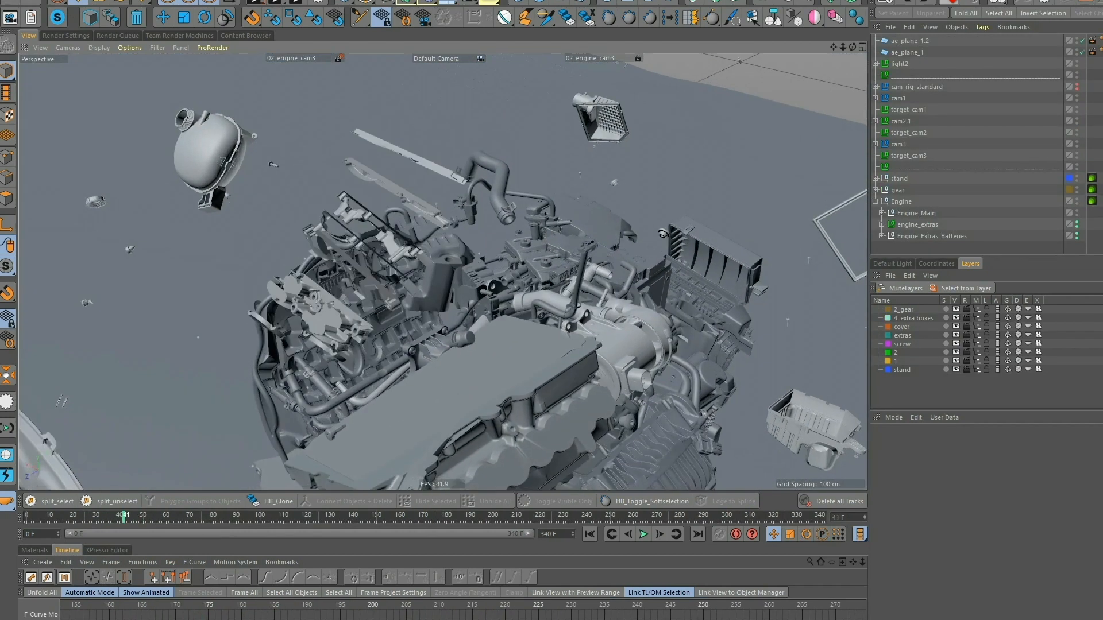
mouse_move(188, 516)
left_mouse_down()
mouse_move(235, 516)
mouse_move(174, 517)
left_mouse_up()
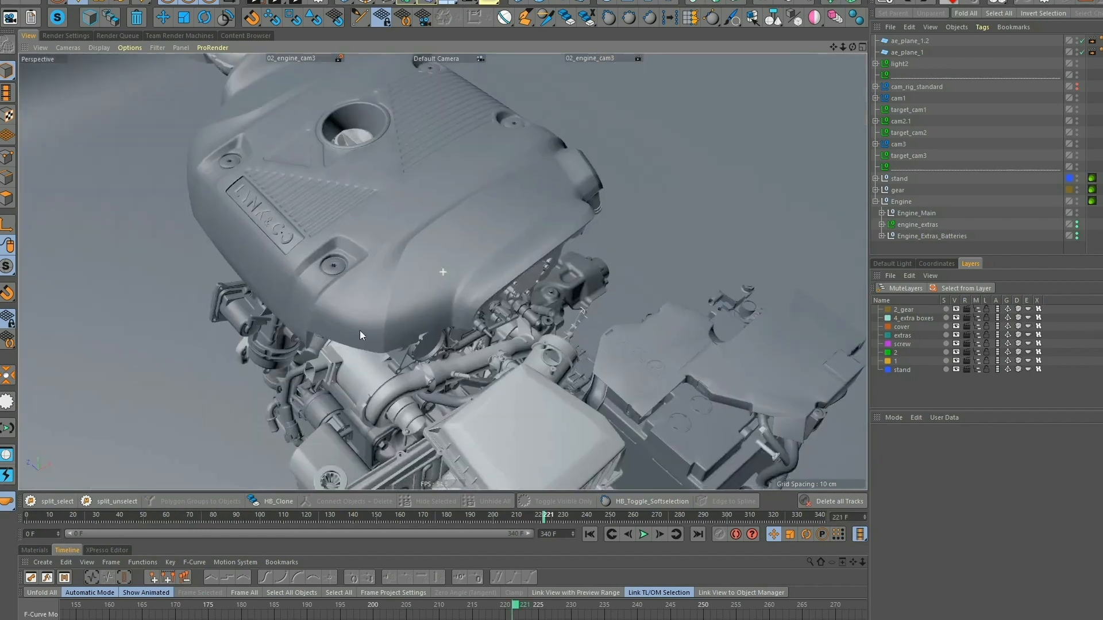
left_click_drag(360, 330, 456, 127, "alt")
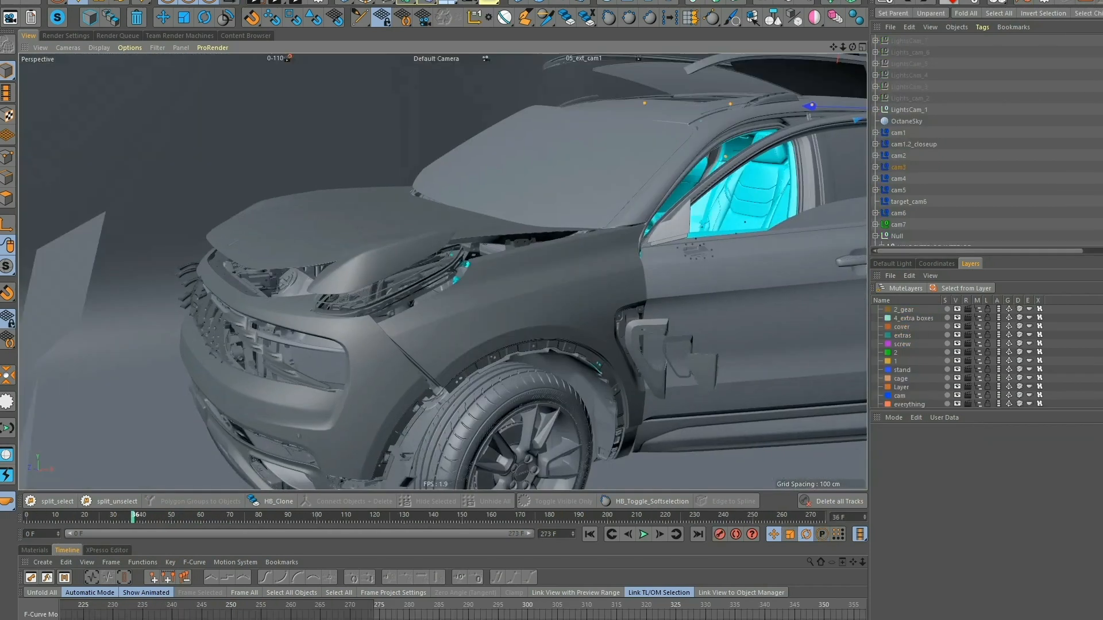
Examine the car exterior's front bumper, hood and front wheel area up close.
right_click_drag(400, 351, 419, 338, "alt")
left_click_drag(419, 338, 450, 309, "alt")
middle_click_drag(443, 270, 610, 218, "alt")
right_click_drag(564, 243, 550, 246, "alt")
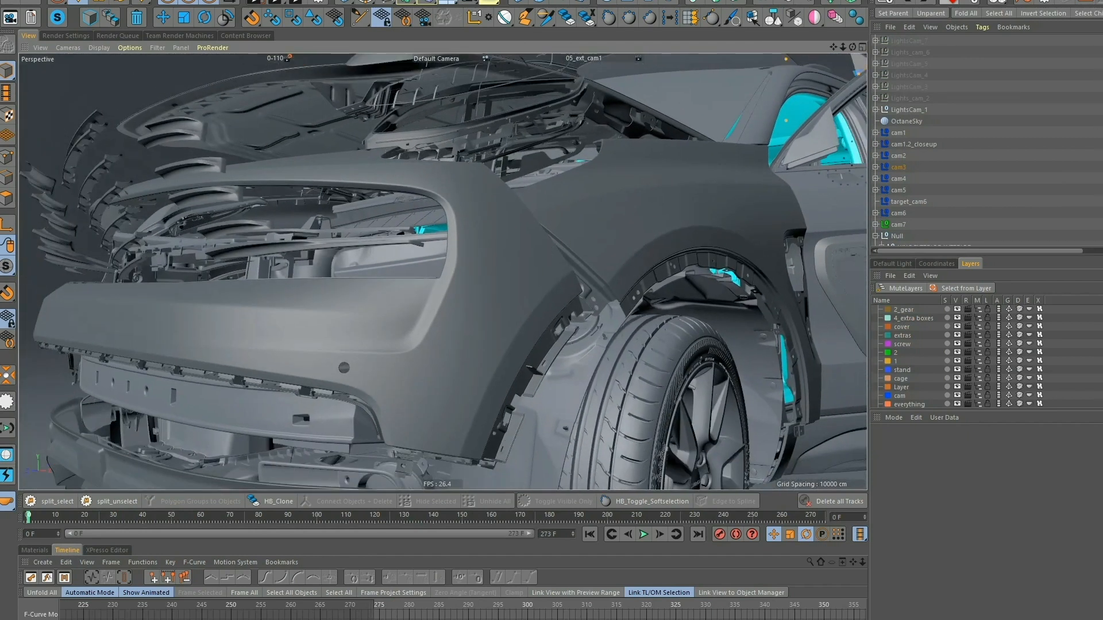
Play and scrub the exterior assembly animation, viewing the wheel arch clips and the door mirror area up to frame 144.
key("F8")
left_click_drag(324, 518, 106, 518)
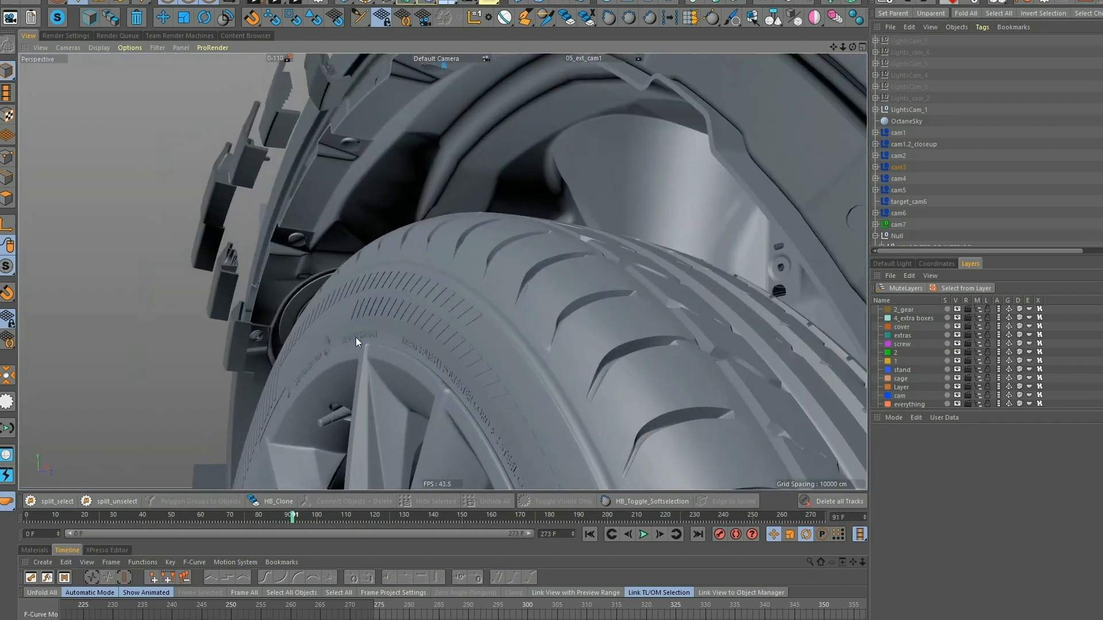
middle_click_drag(356, 336, 415, 433, "alt")
left_click_drag(293, 517, 343, 518)
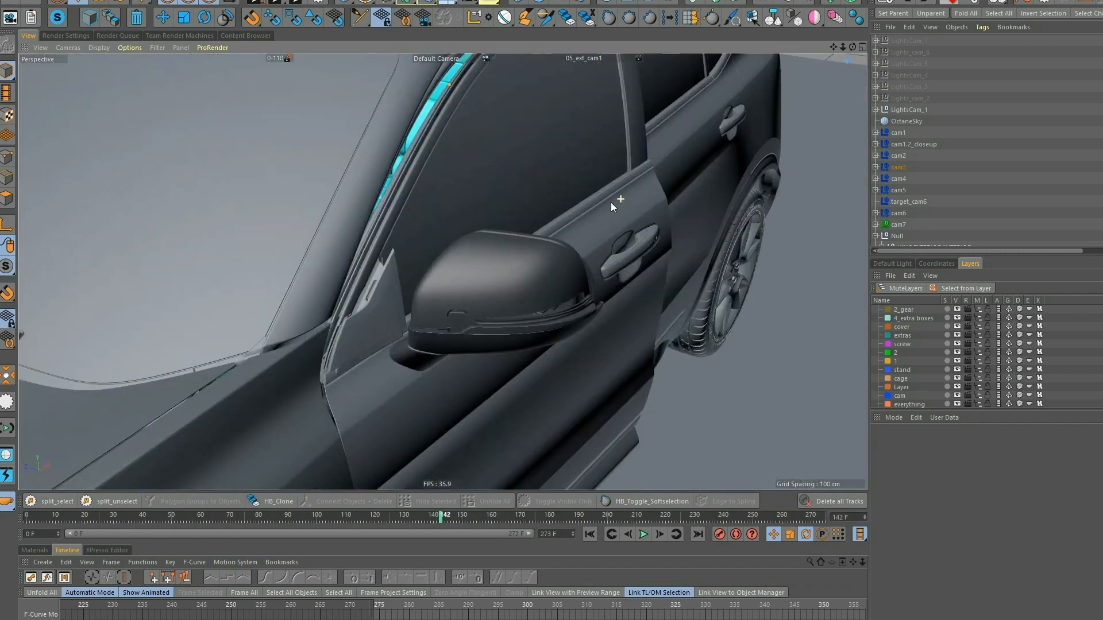
left_click_drag(611, 202, 485, 271, "alt")
mouse_move(441, 518)
left_mouse_down()
mouse_move(291, 517)
mouse_move(447, 517)
left_mouse_up()
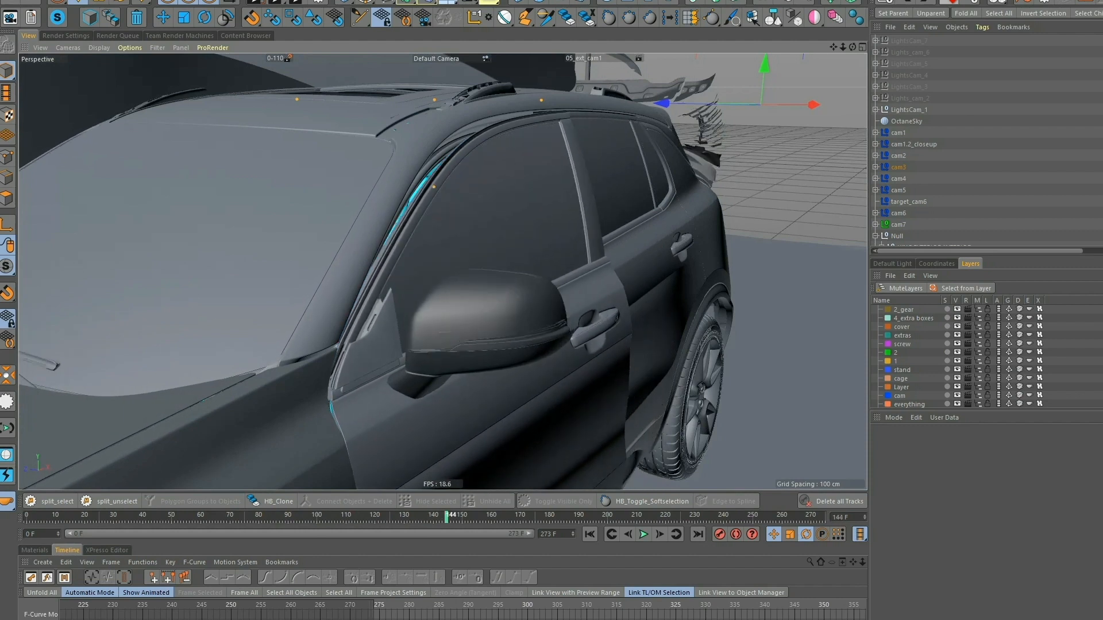